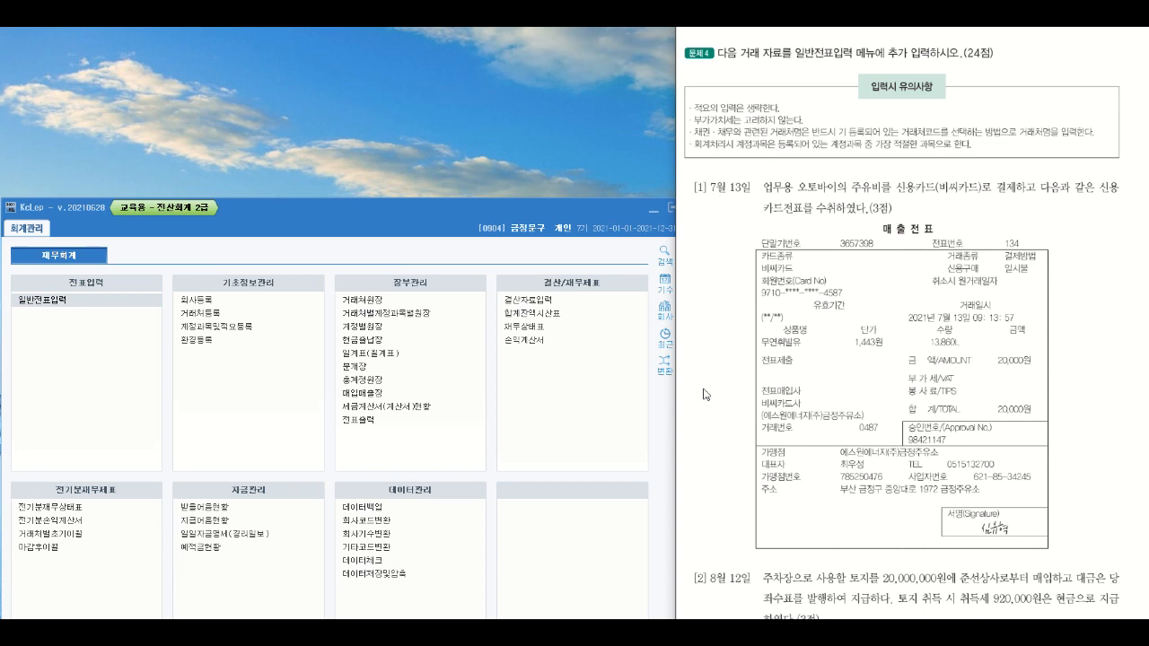
# - Open the 일반전표입력 form and highlight its name and the 7월 13일 transaction's date and receipt details on the problem sheet
pyautogui.moveTo(793, 56); pyautogui.dragTo(874, 56)
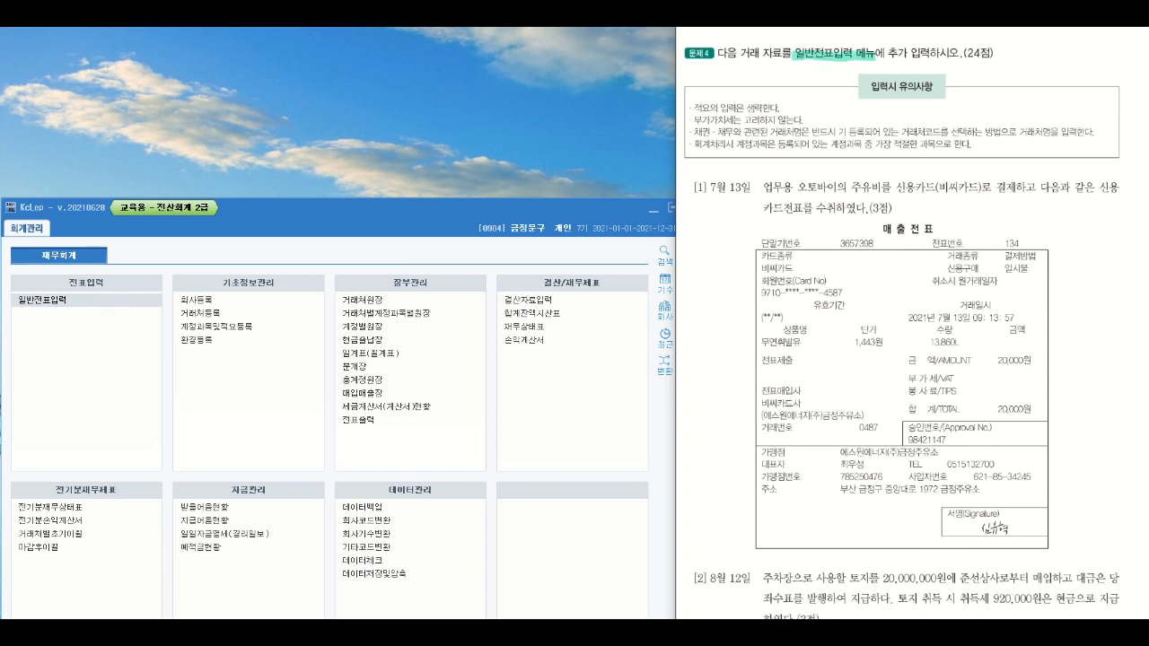
pyautogui.click(89, 305)
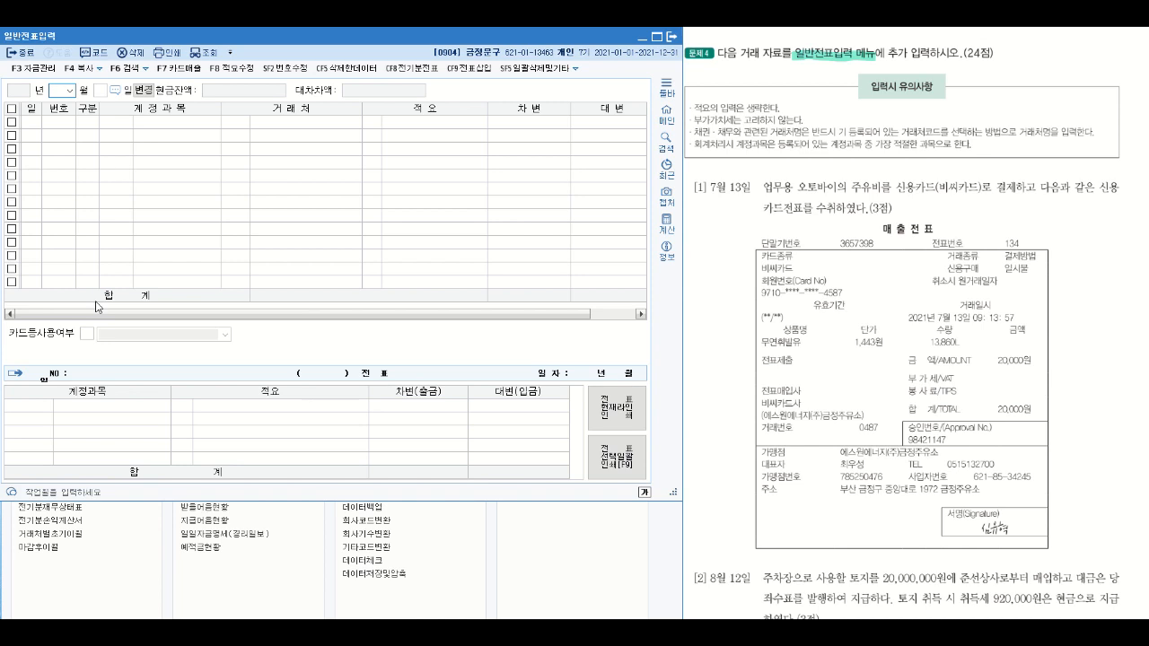
pyautogui.moveTo(688, 187); pyautogui.dragTo(751, 186)
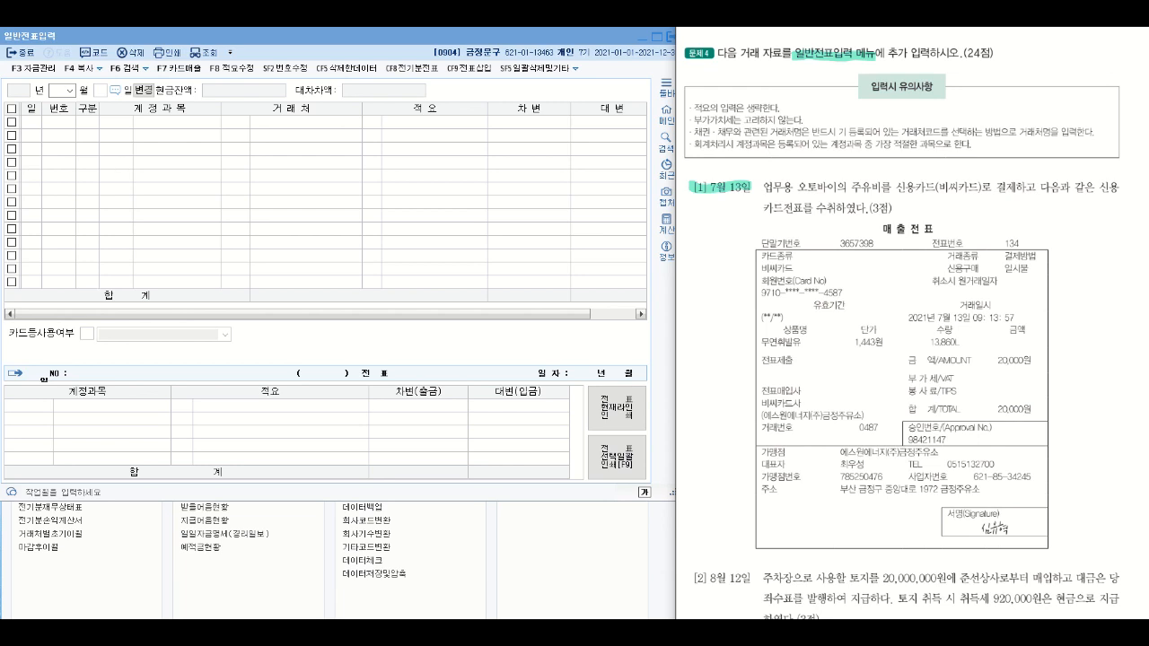
pyautogui.moveTo(905, 317); pyautogui.dragTo(965, 317)
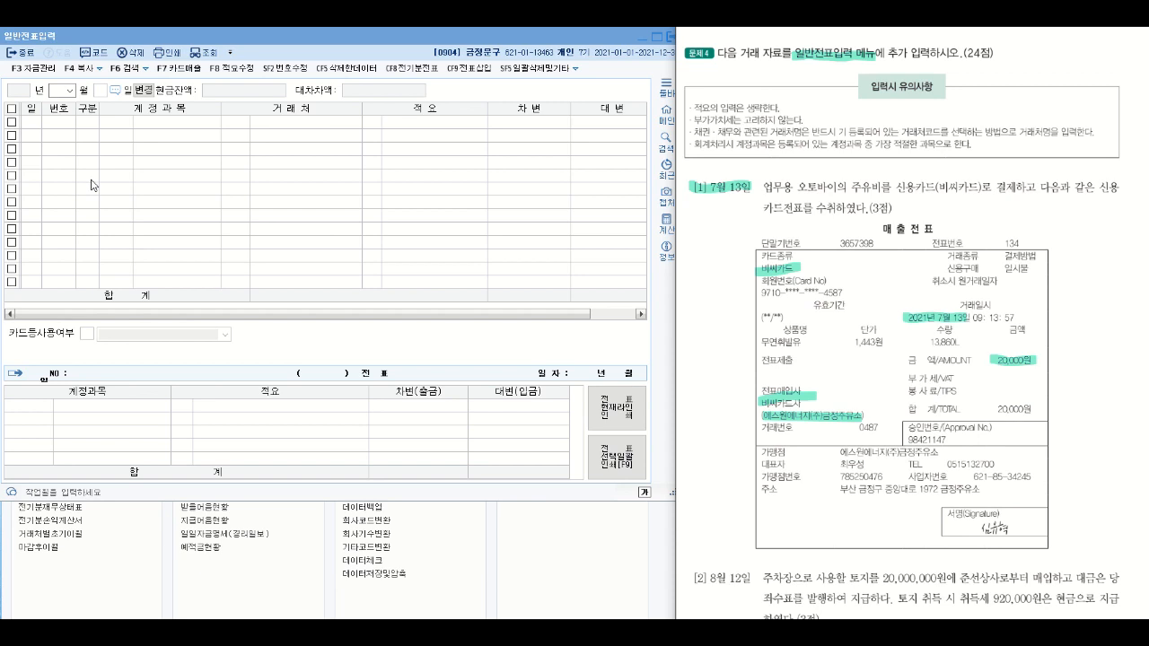
# - Set the voucher date to month 07, day 13
pyautogui.click(69, 90)
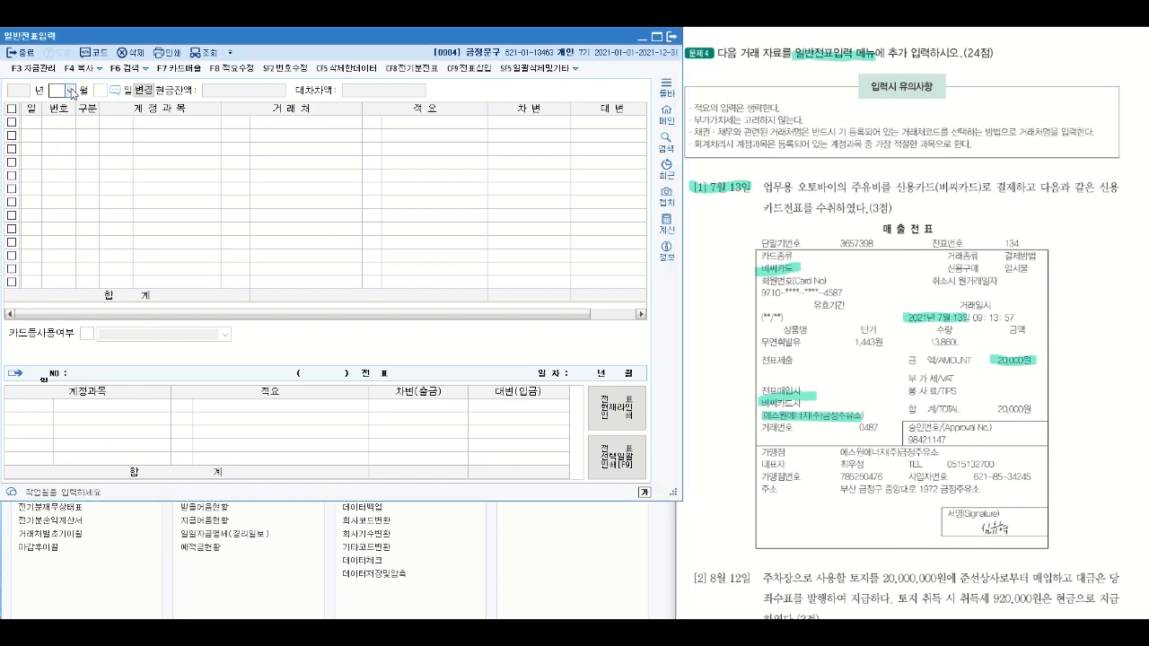
pyautogui.click(61, 160)
pyautogui.write('13')
pyautogui.press('Return')
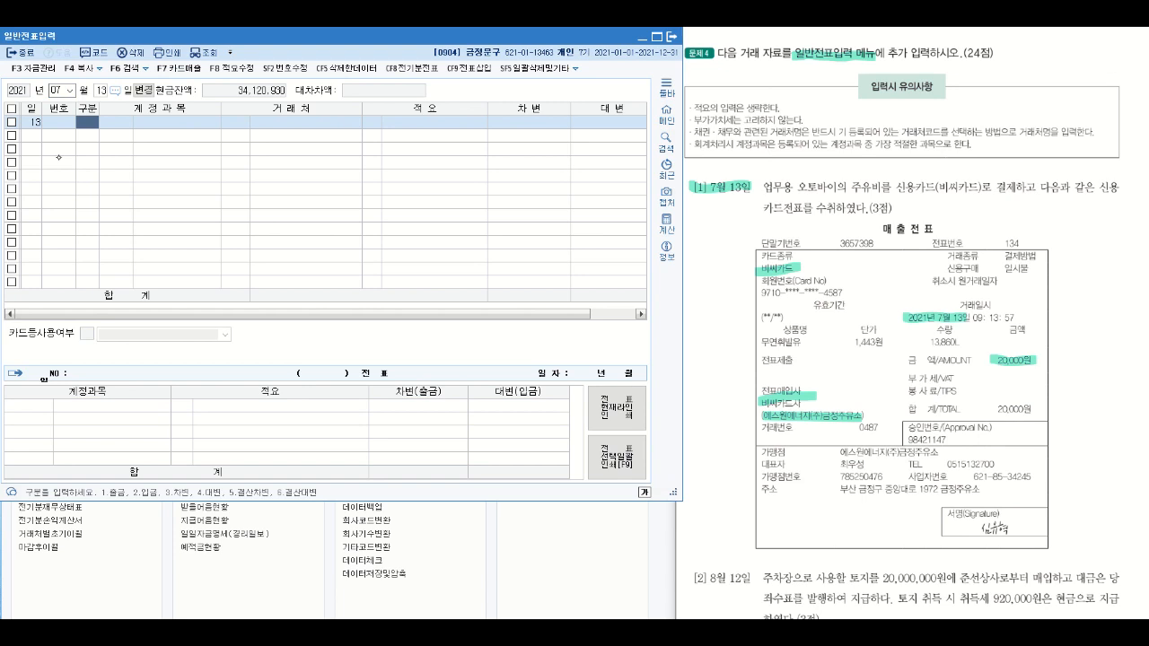
# - Highlight 주유비를 and 신용카드전표 in the text of question [1]
pyautogui.moveTo(849, 188); pyautogui.dragTo(885, 188)
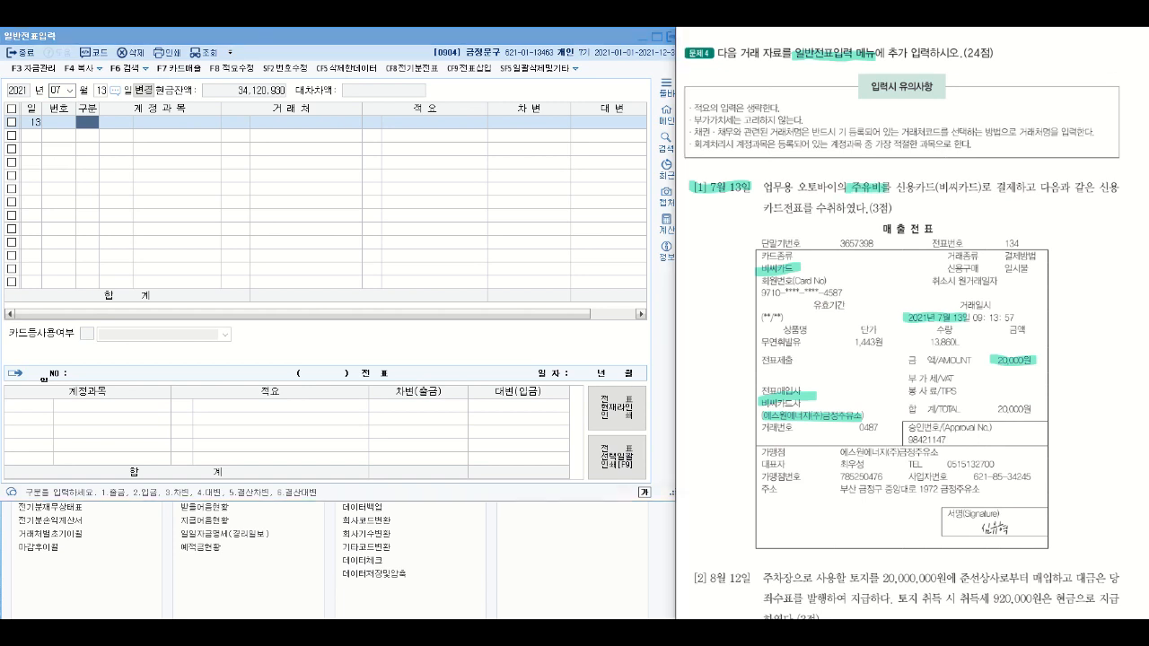
pyautogui.moveTo(1094, 185); pyautogui.dragTo(1125, 185)
pyautogui.moveTo(750, 208); pyautogui.dragTo(805, 208)
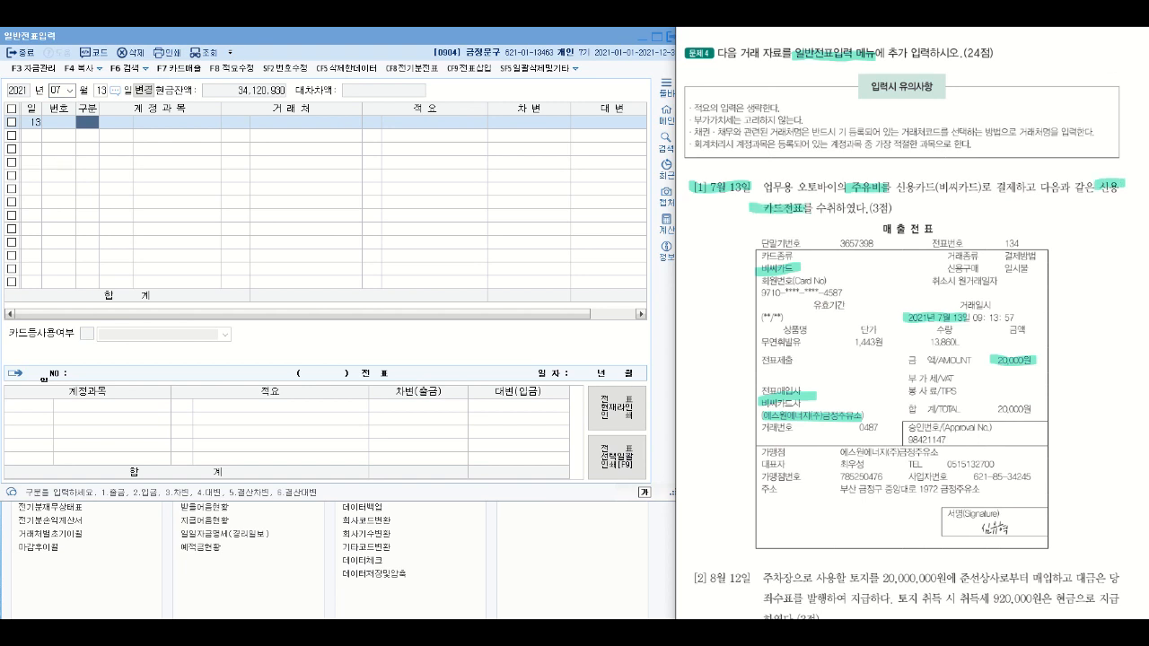
# - Handwrite arrows from the highlighted words in question [1], leading to 미지급금 for the credit card slip and 차량유지비 for the fuel cost
pyautogui.moveTo(1100, 201); pyautogui.dragTo(1100, 224)
pyautogui.moveTo(1089, 219); pyautogui.dragTo(1112, 217)
pyautogui.moveTo(1059, 249)
pyautogui.mouseDown()
pyautogui.moveTo(1073, 269)
pyautogui.moveTo(1131, 265)
pyautogui.moveTo(1141, 245)
pyautogui.moveTo(1145, 260)
pyautogui.mouseUp()
pyautogui.moveTo(862, 168)
pyautogui.mouseDown()
pyautogui.moveTo(881, 183)
pyautogui.moveTo(906, 160)
pyautogui.moveTo(902, 179)
pyautogui.mouseUp()
pyautogui.moveTo(905, 167); pyautogui.dragTo(913, 178)
pyautogui.moveTo(914, 164); pyautogui.dragTo(933, 170)
pyautogui.moveTo(937, 148)
pyautogui.mouseDown()
pyautogui.moveTo(939, 171)
pyautogui.moveTo(954, 152)
pyautogui.mouseUp()
pyautogui.moveTo(945, 167)
pyautogui.mouseDown()
pyautogui.moveTo(965, 162)
pyautogui.moveTo(956, 177)
pyautogui.mouseUp()
pyautogui.moveTo(963, 164); pyautogui.dragTo(996, 163)
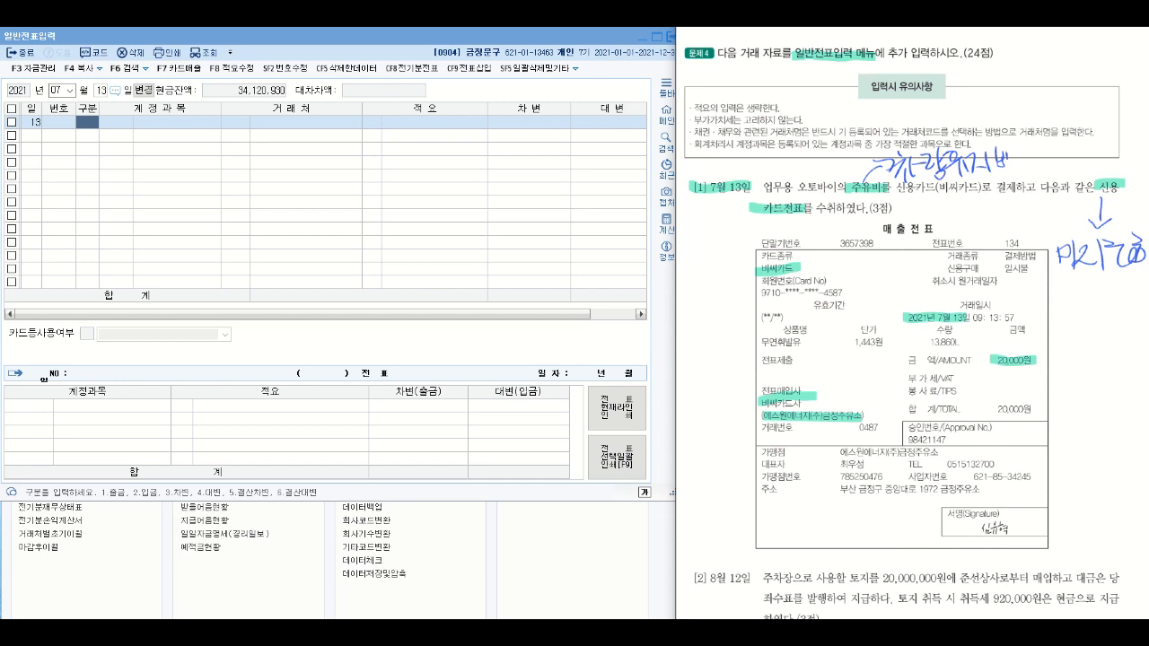
# - Enter a 차변 line on day 13 with account 0822 차량유지비 (판매관리비) for 20,000
pyautogui.click(91, 123)
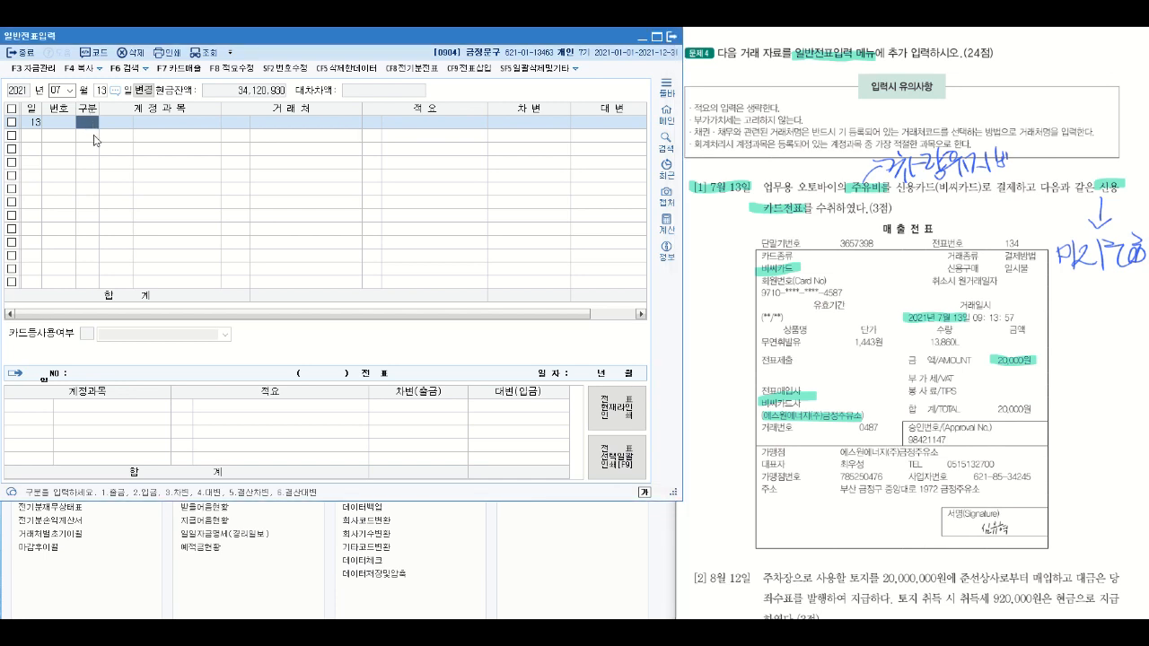
pyautogui.write('3')
pyautogui.press('Return')
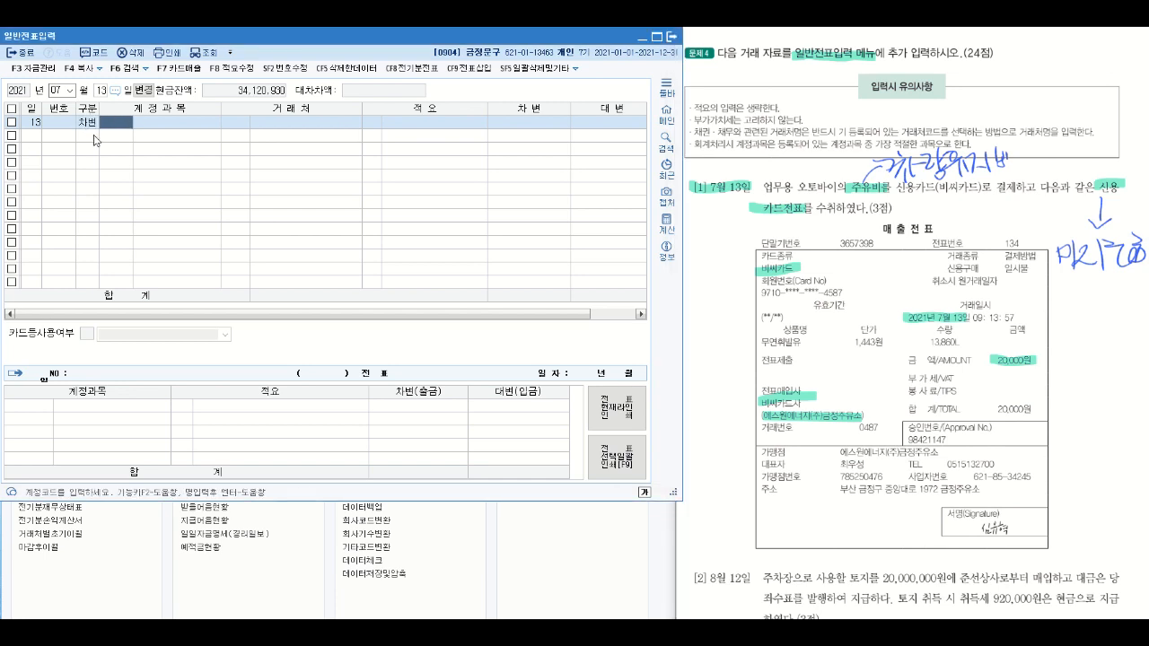
pyautogui.write('차량')
pyautogui.press('Return')
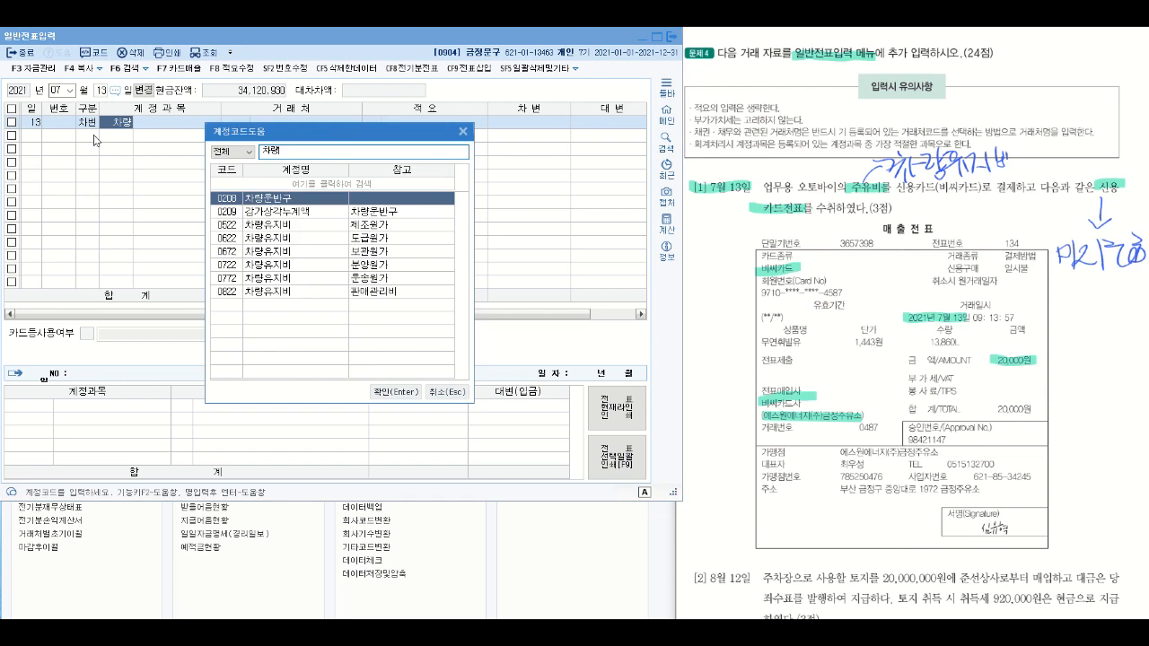
pyautogui.click(300, 294)
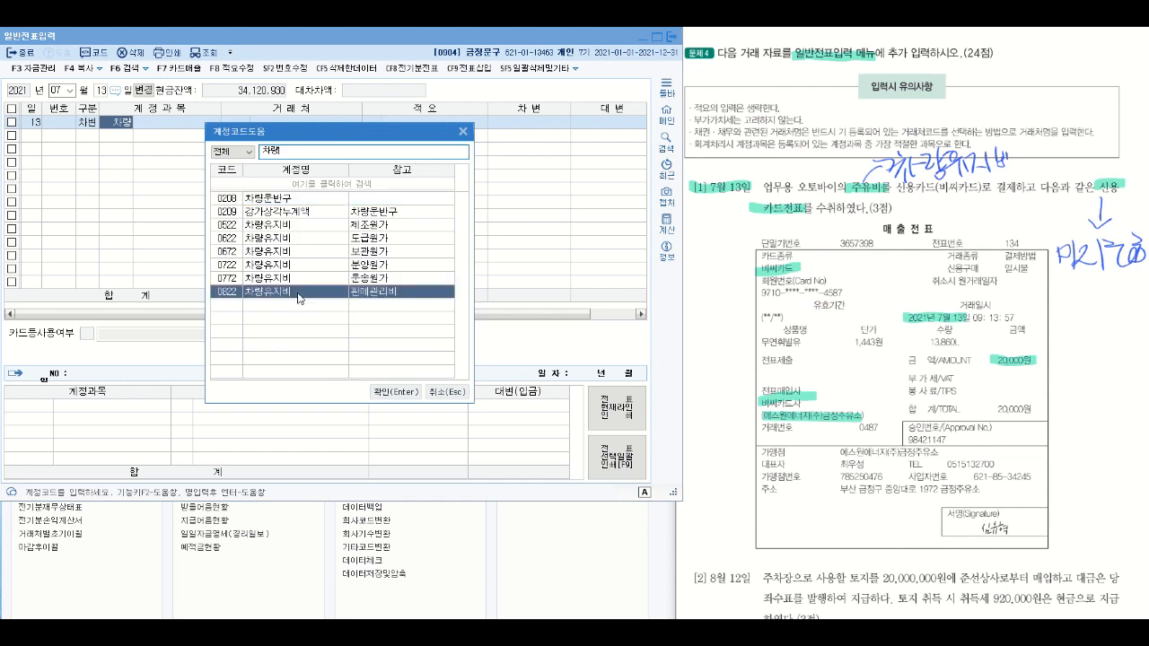
pyautogui.click(406, 390)
pyautogui.press('Return')
pyautogui.press('Return')
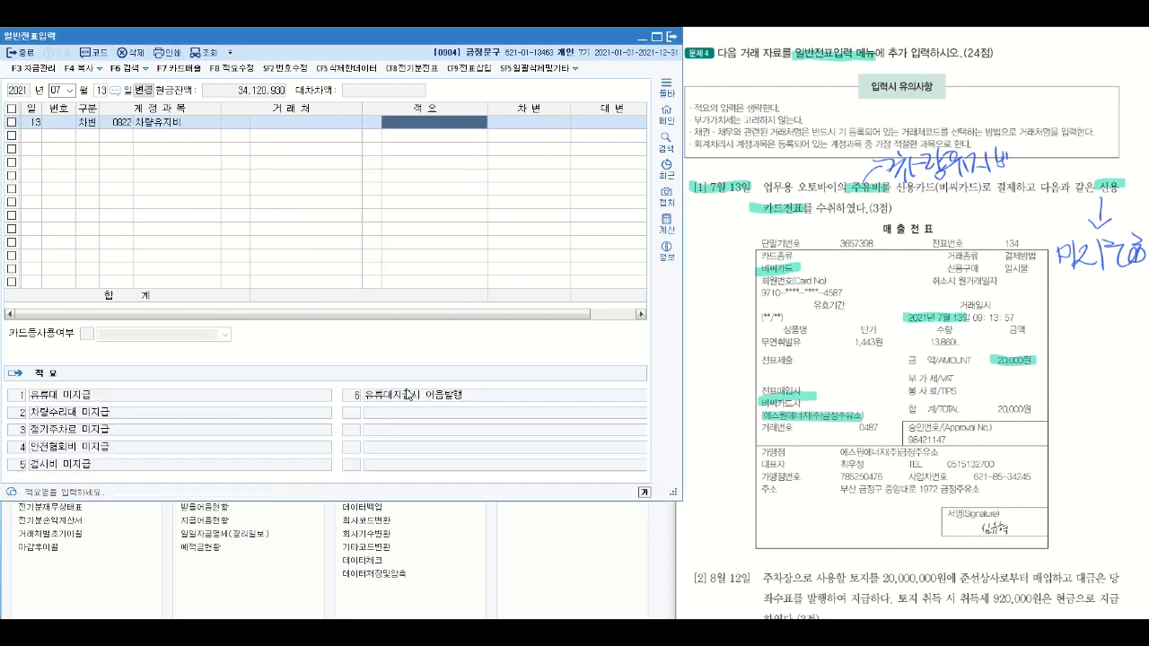
pyautogui.write('200000')
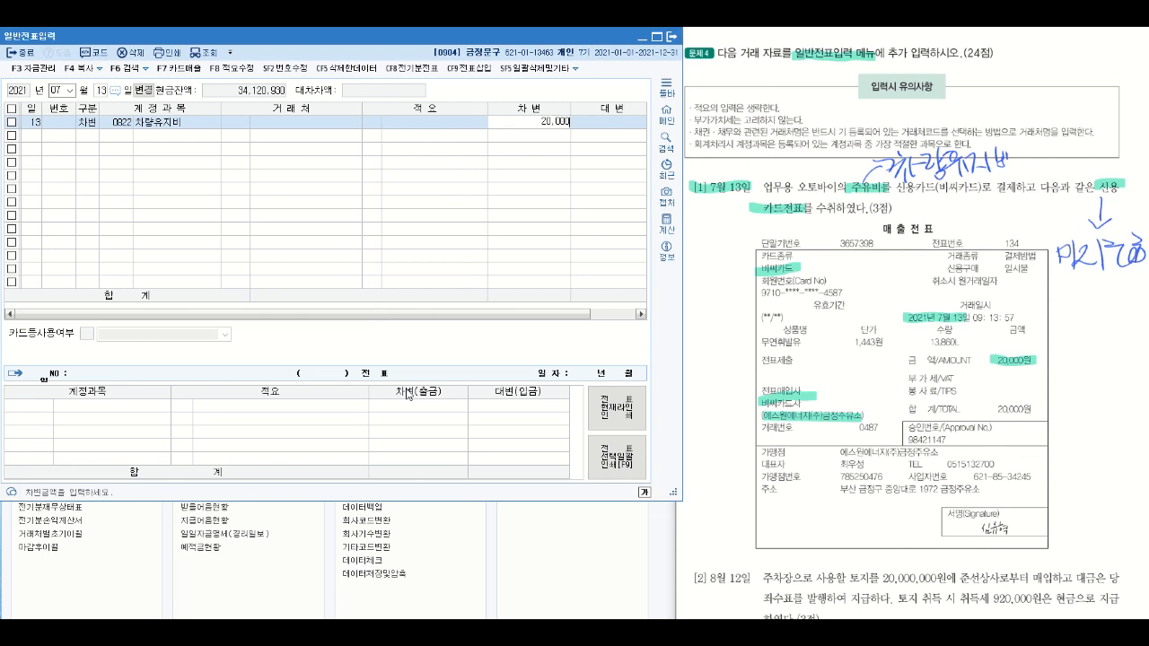
pyautogui.press('Return')
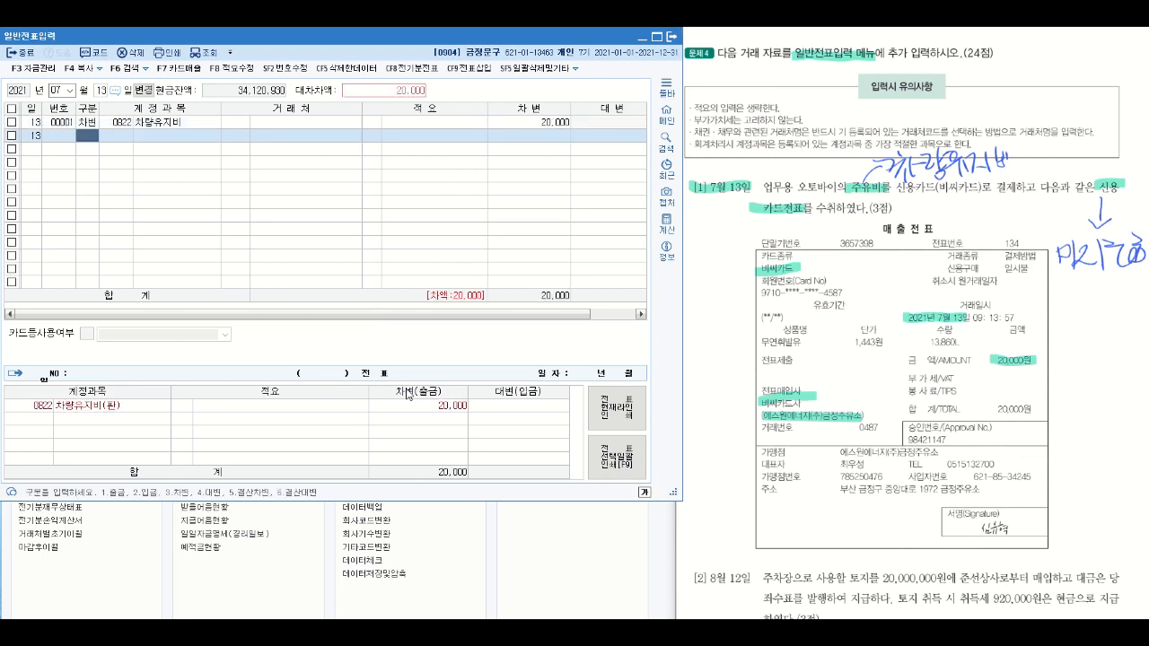
# - Add a balancing 대변 line with account 0253 미지급금 for 20,000
pyautogui.write('4')
pyautogui.press('Return')
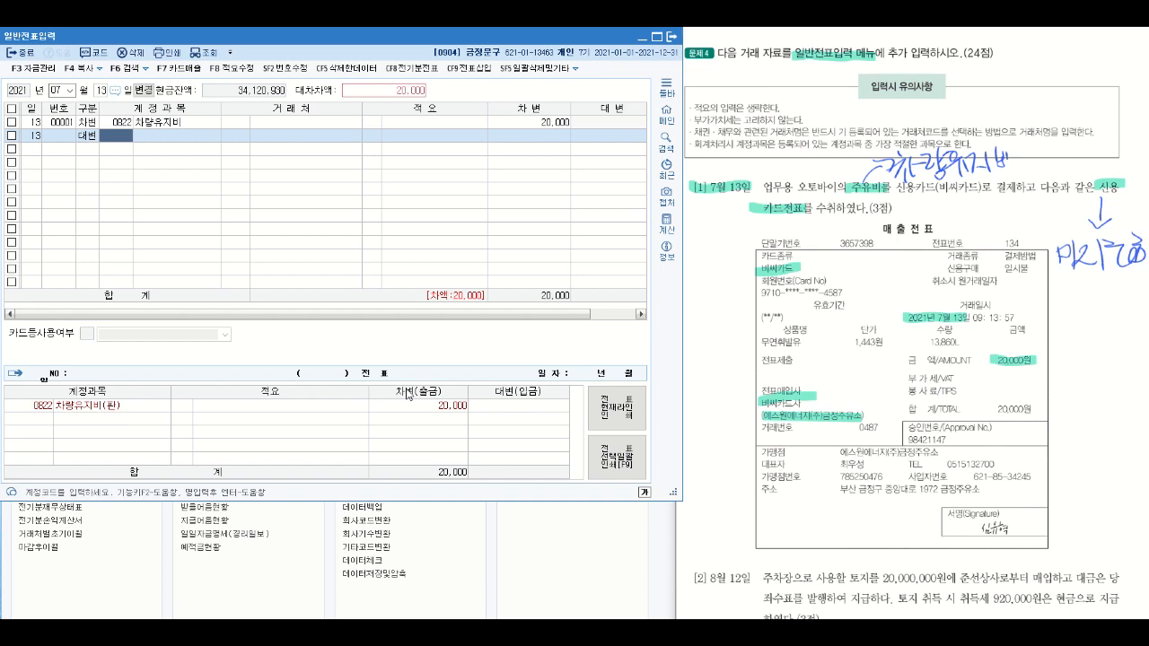
pyautogui.write('미지')
pyautogui.press('Return')
pyautogui.click(408, 394)
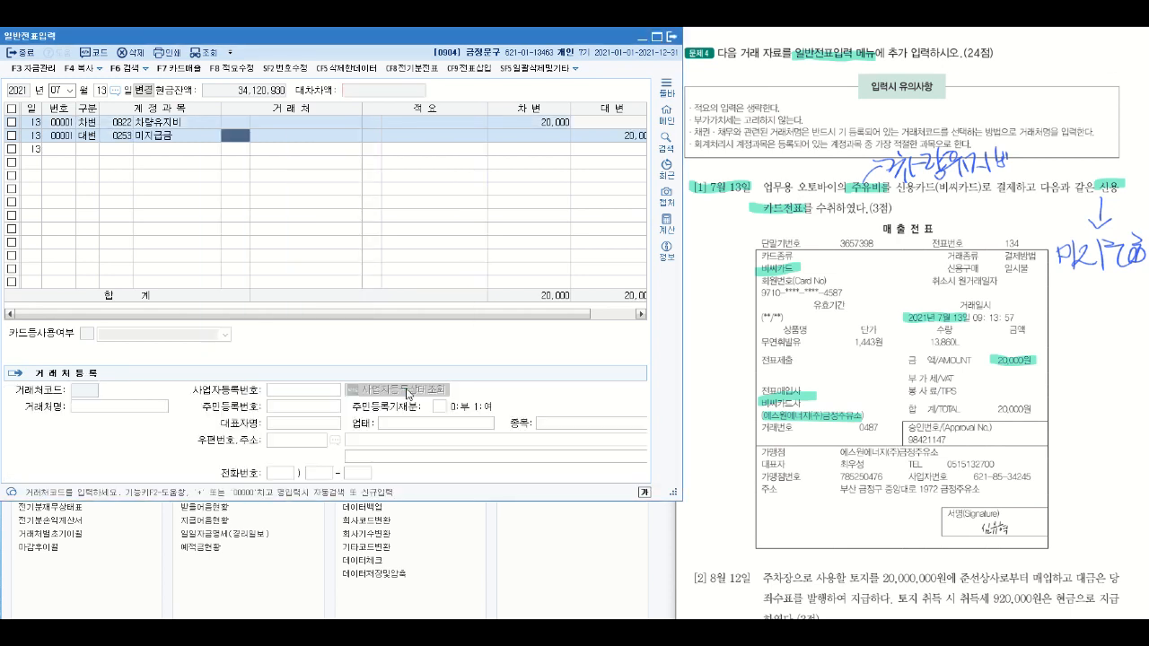
# - Assign 비씨카드 as the 거래처 of the 미지급금 line and narrow the 적요 column to show the full 대변 column
pyautogui.moveTo(740, 259)
pyautogui.mouseDown()
pyautogui.moveTo(762, 263)
pyautogui.moveTo(778, 242)
pyautogui.mouseUp()
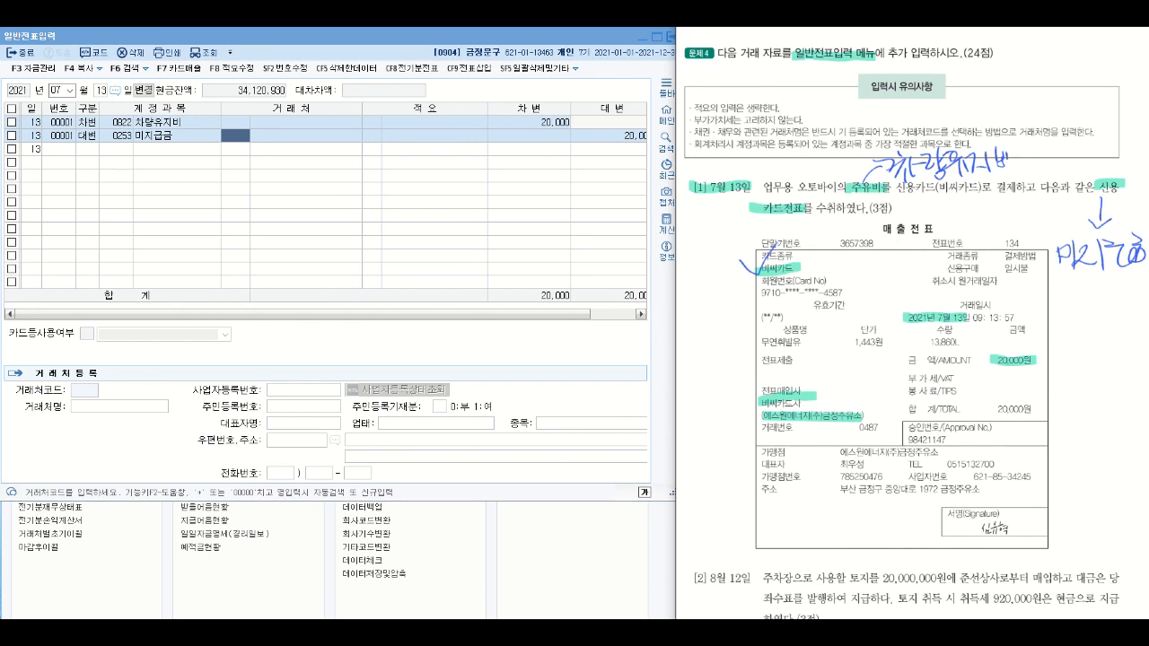
pyautogui.click(232, 133)
pyautogui.write('비시')
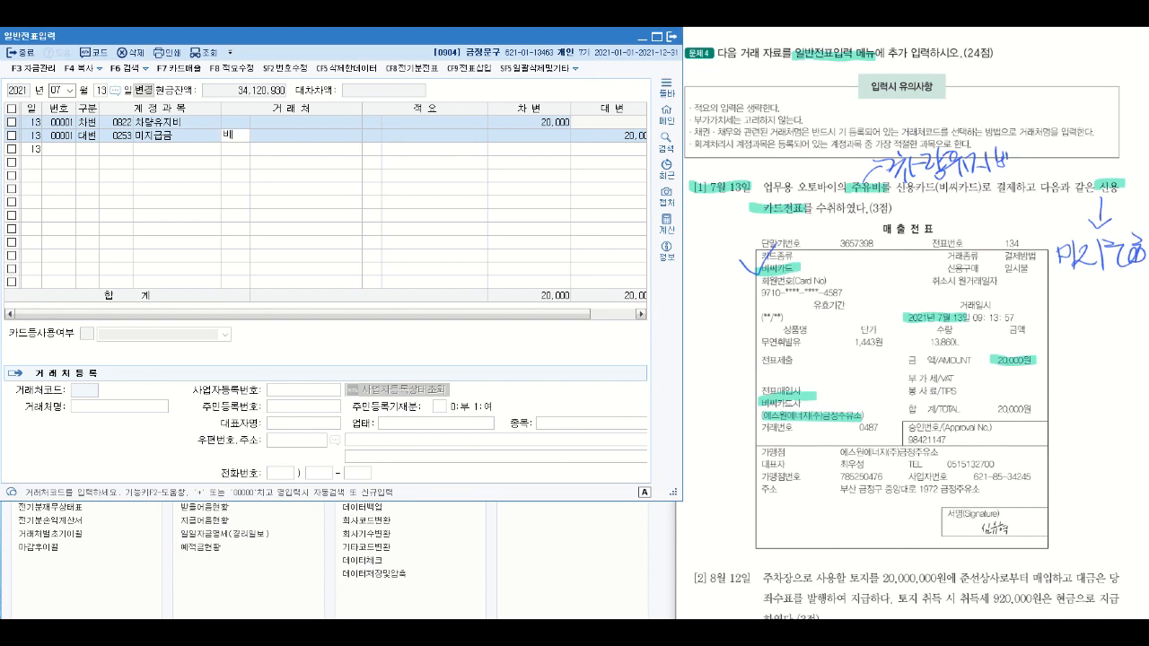
pyautogui.press('Return')
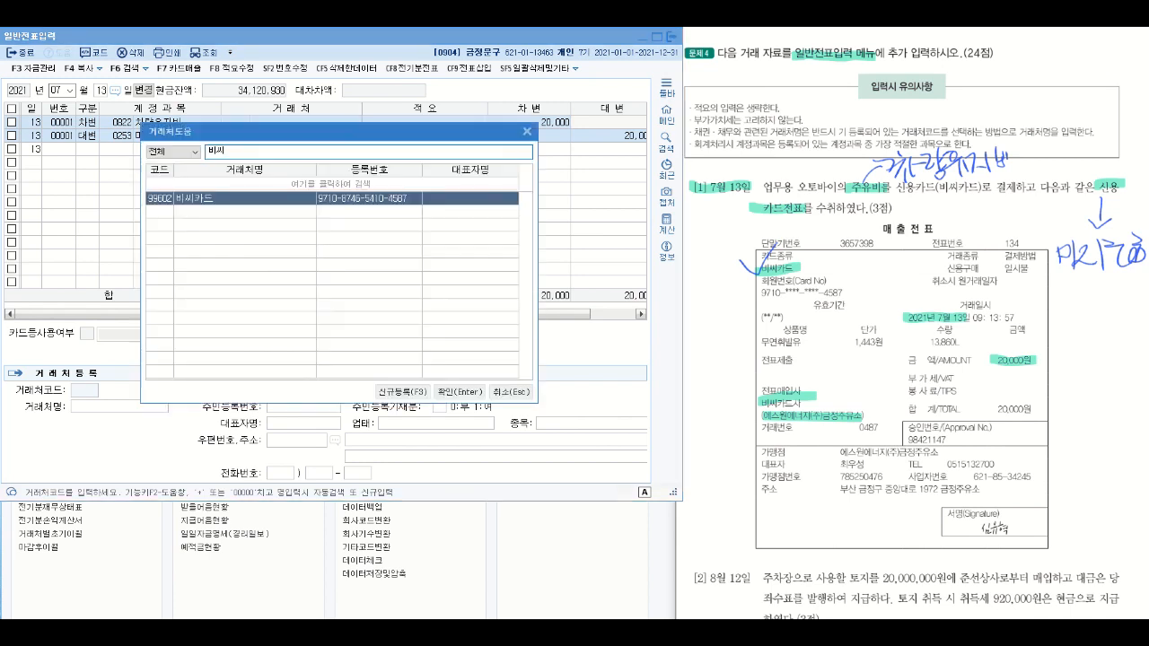
pyautogui.press('Return')
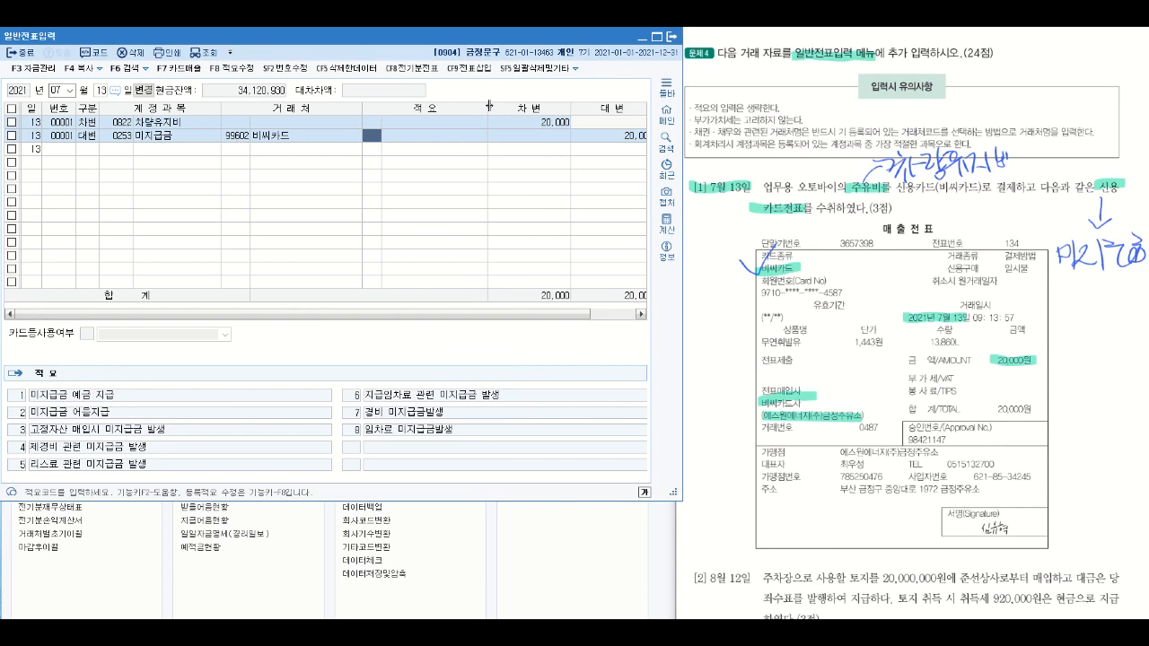
pyautogui.moveTo(487, 106); pyautogui.dragTo(483, 106)
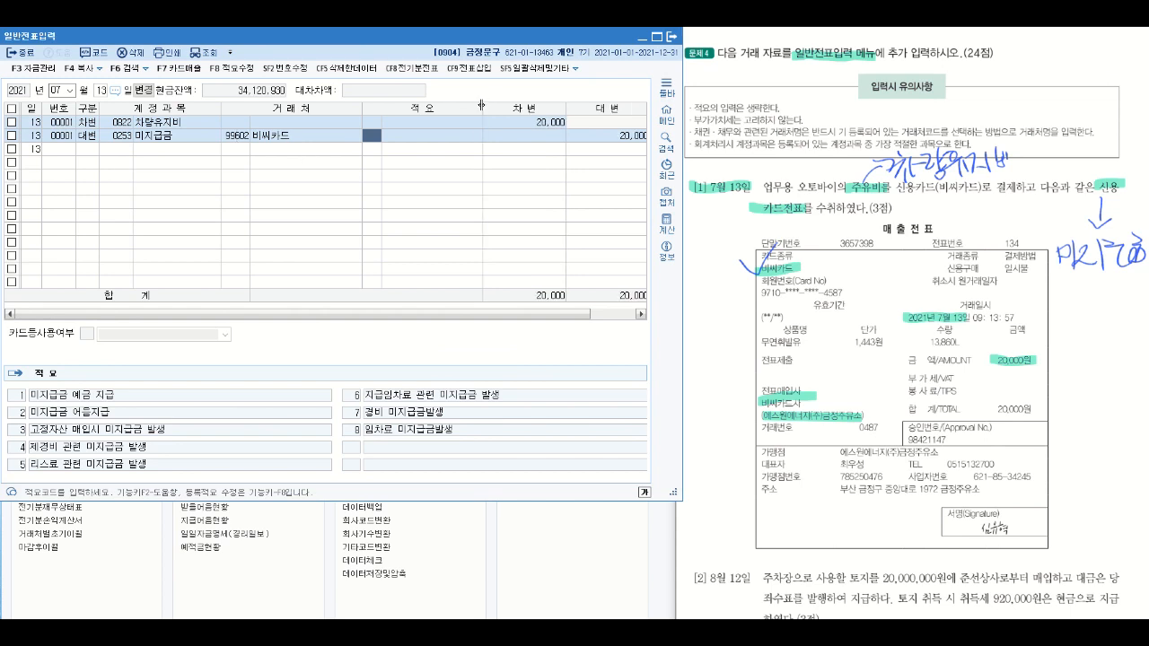
pyautogui.moveTo(481, 105); pyautogui.dragTo(478, 105)
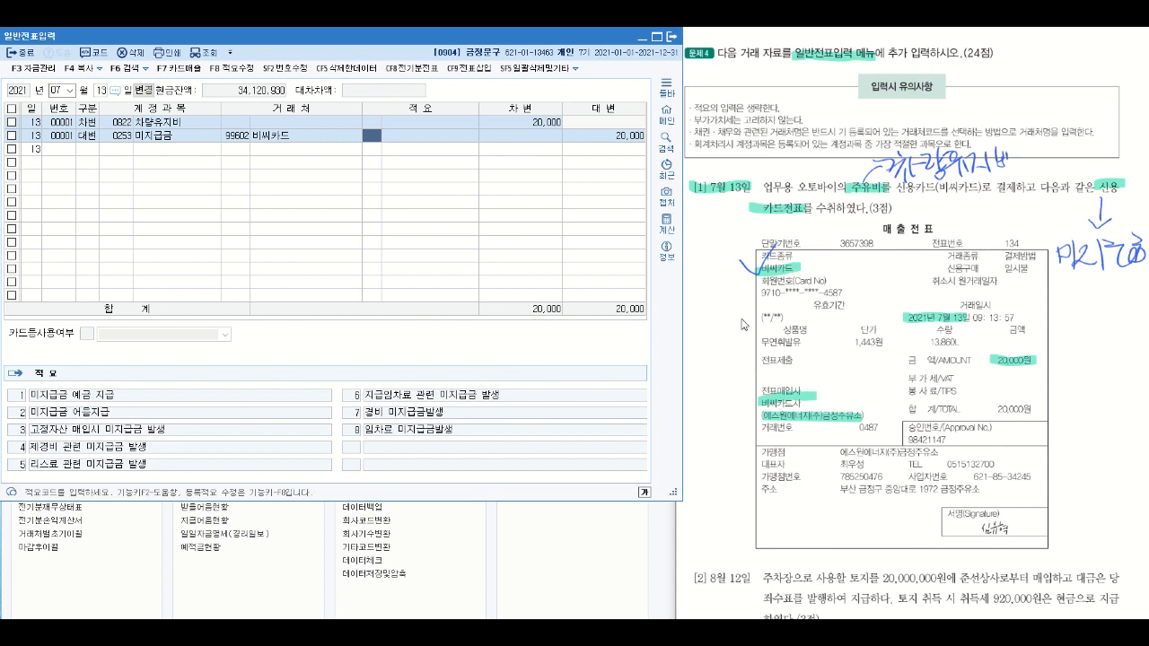
# - Highlight the August date, 사용할, 토지 and the 취득세 920,000원 phrase in question [2] of the problem sheet
pyautogui.scroll(-5, 741, 324)
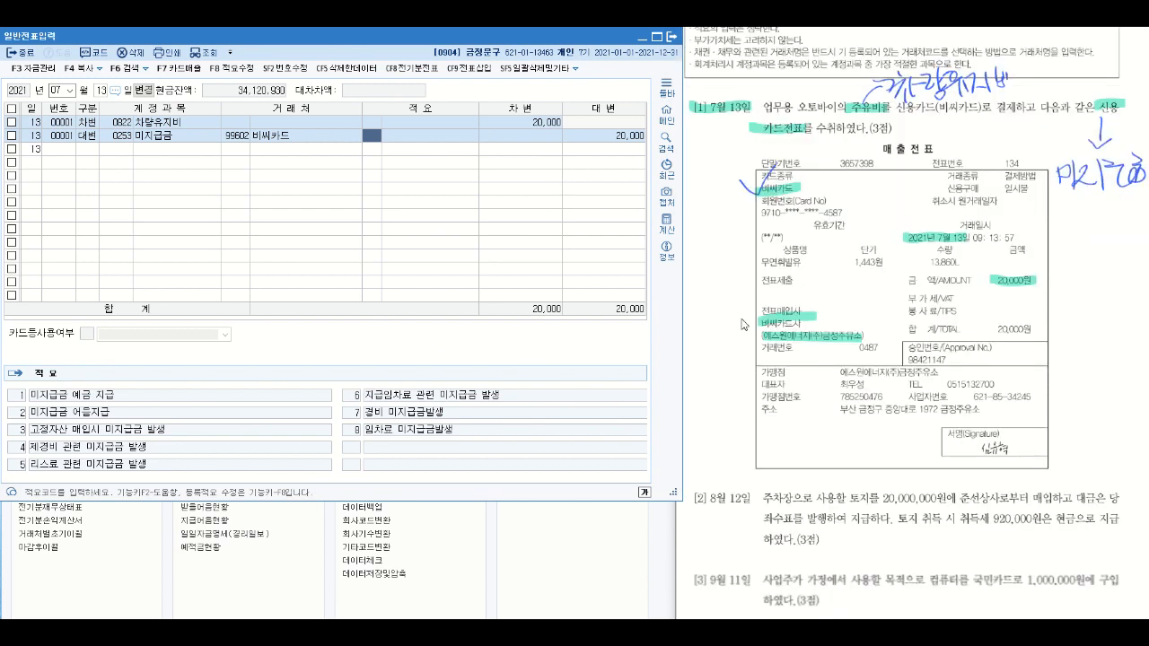
pyautogui.scroll(-1, 735, 319)
pyautogui.scroll(1, 735, 319)
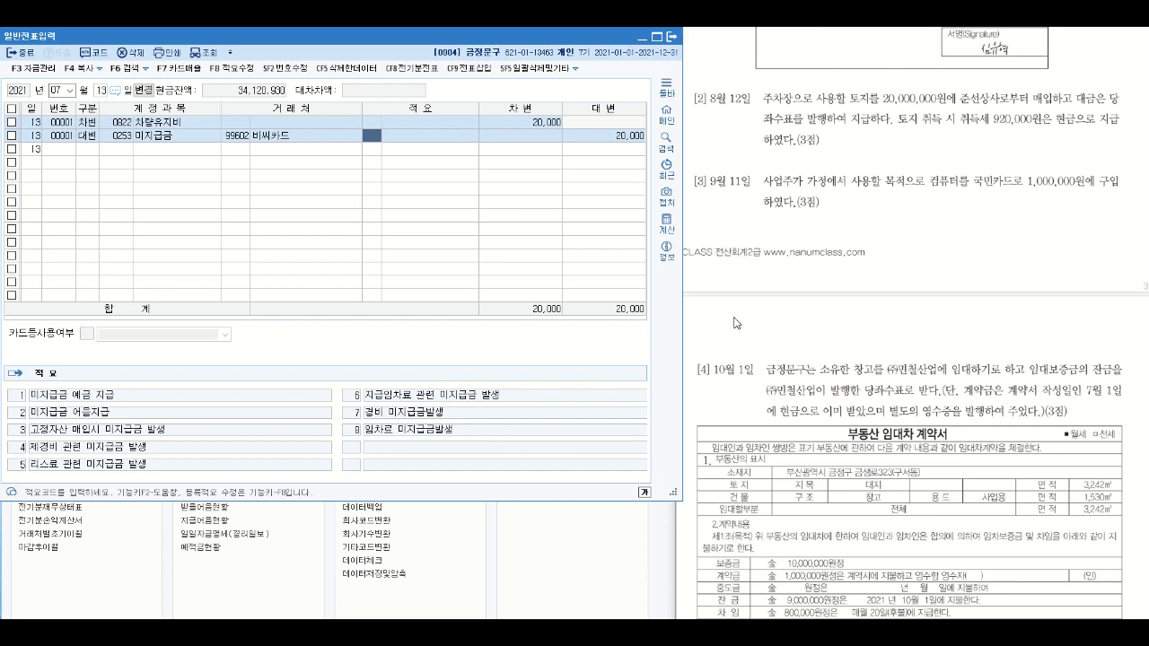
pyautogui.click(733, 317)
pyautogui.moveTo(691, 101); pyautogui.dragTo(741, 99)
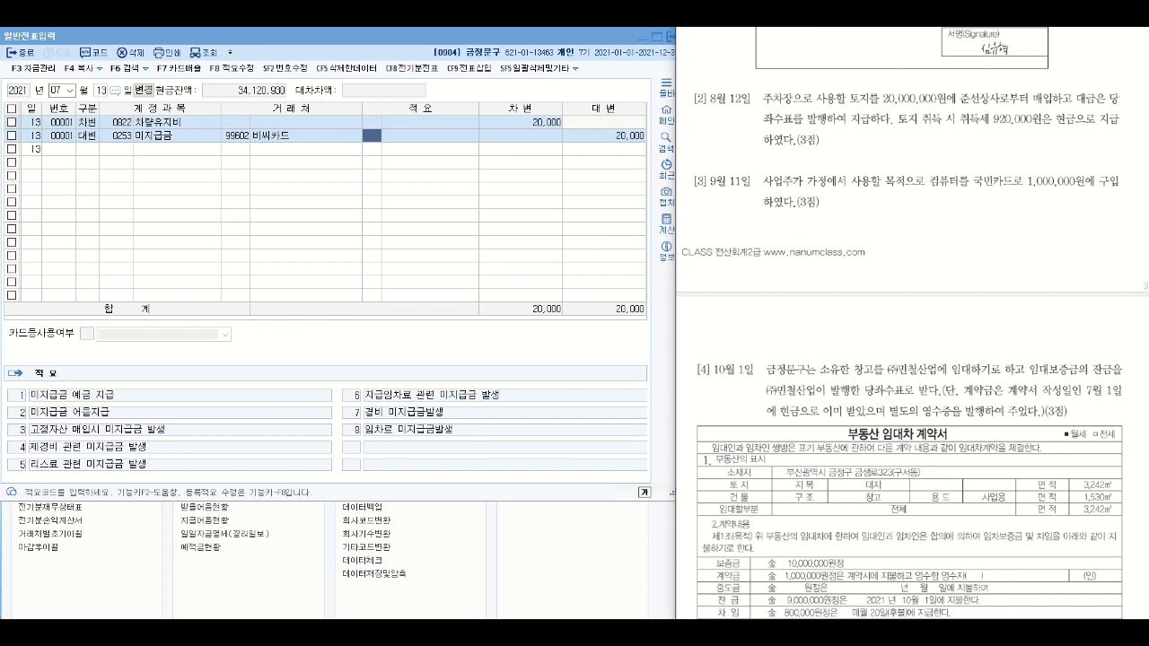
pyautogui.moveTo(683, 103); pyautogui.dragTo(735, 98)
pyautogui.moveTo(844, 88); pyautogui.dragTo(878, 100)
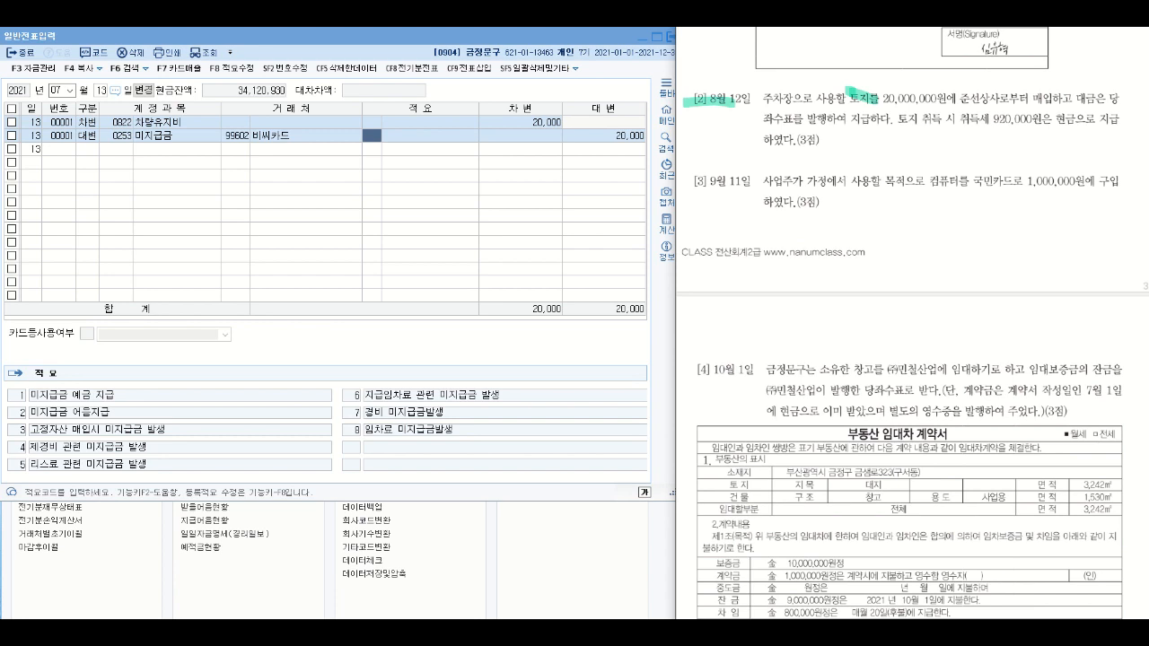
pyautogui.moveTo(896, 120); pyautogui.dragTo(1052, 118)
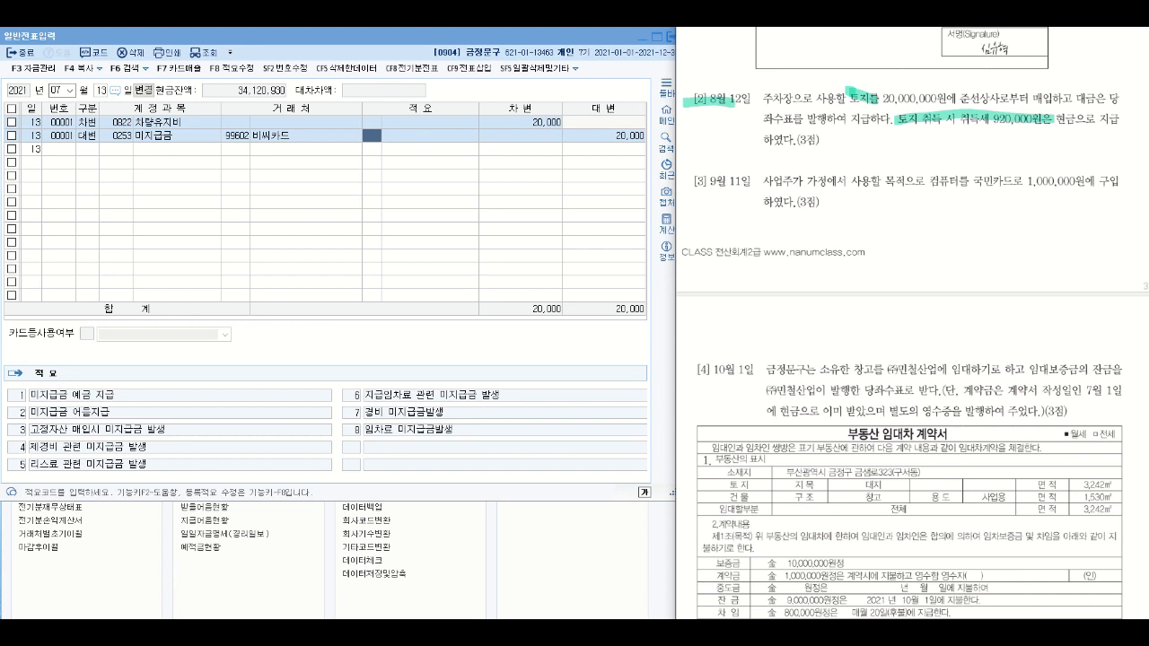
pyautogui.moveTo(842, 101)
pyautogui.mouseDown()
pyautogui.moveTo(813, 109)
pyautogui.moveTo(831, 86)
pyautogui.moveTo(828, 100)
pyautogui.mouseUp()
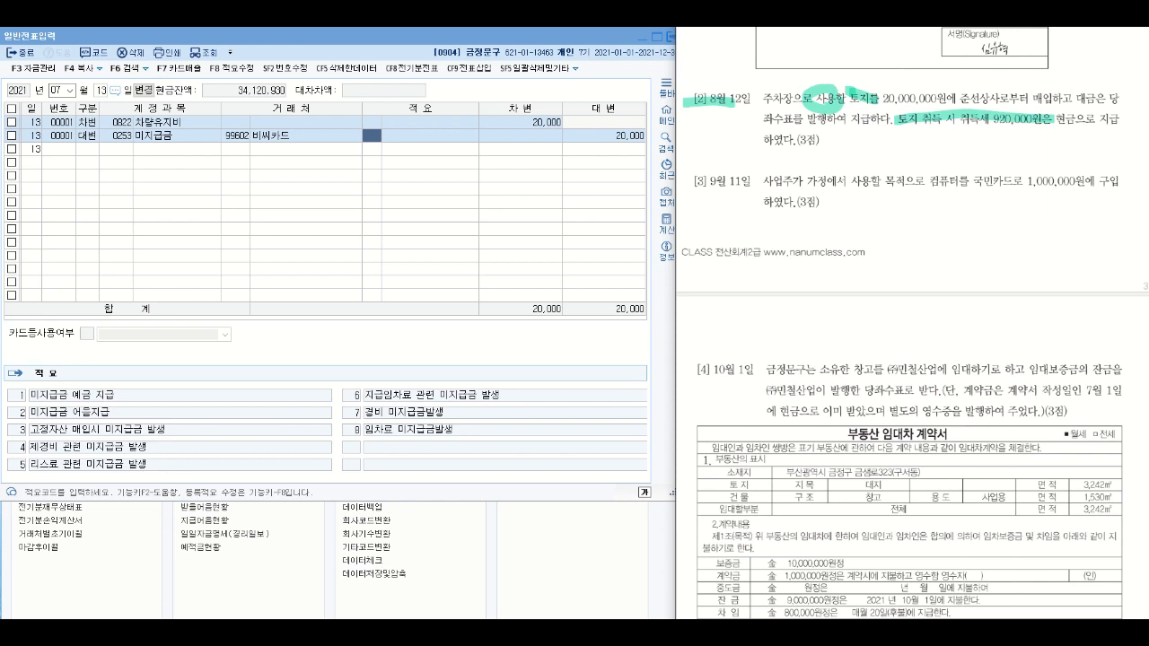
pyautogui.rightClick(1022, 128)
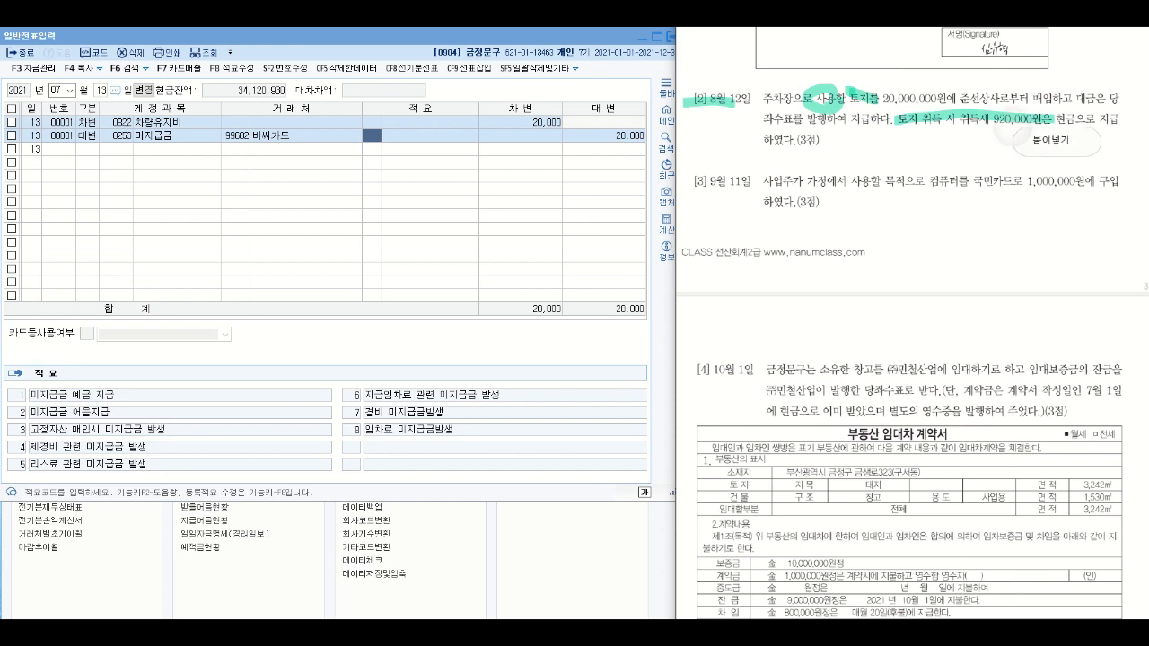
pyautogui.click(1012, 131)
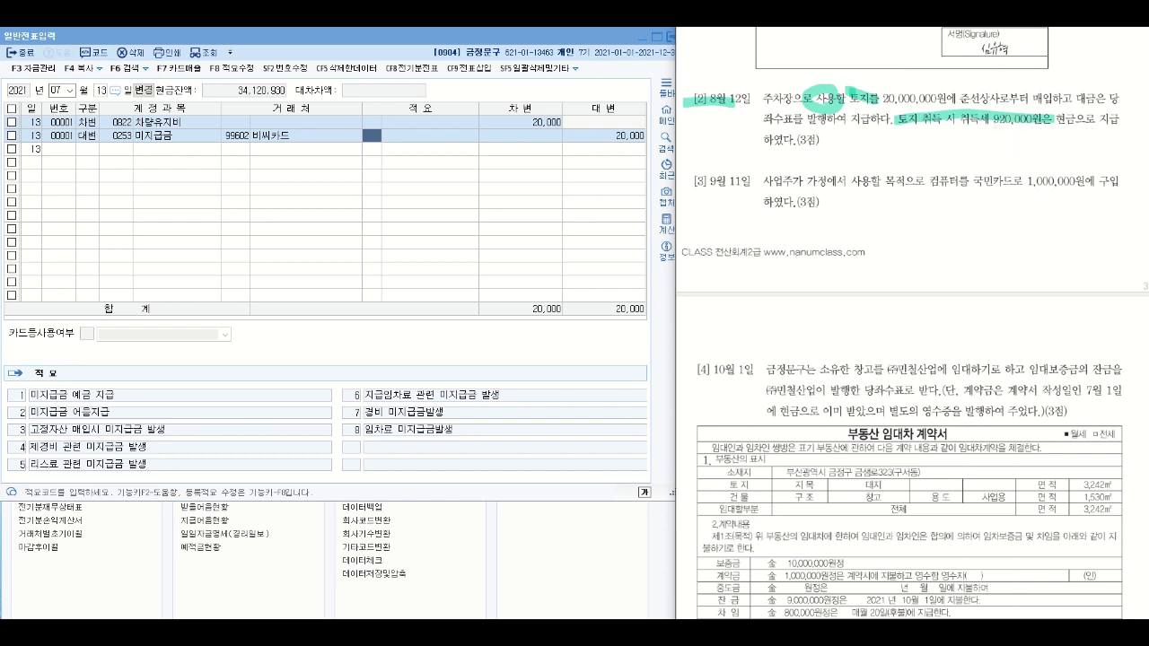
# - Handwrite the note 유형-토지 above the highlighted words in question [2]
pyautogui.moveTo(792, 54); pyautogui.dragTo(809, 64)
pyautogui.moveTo(794, 69)
pyautogui.mouseDown()
pyautogui.moveTo(795, 85)
pyautogui.moveTo(847, 68)
pyautogui.mouseUp()
pyautogui.click(1070, 142)
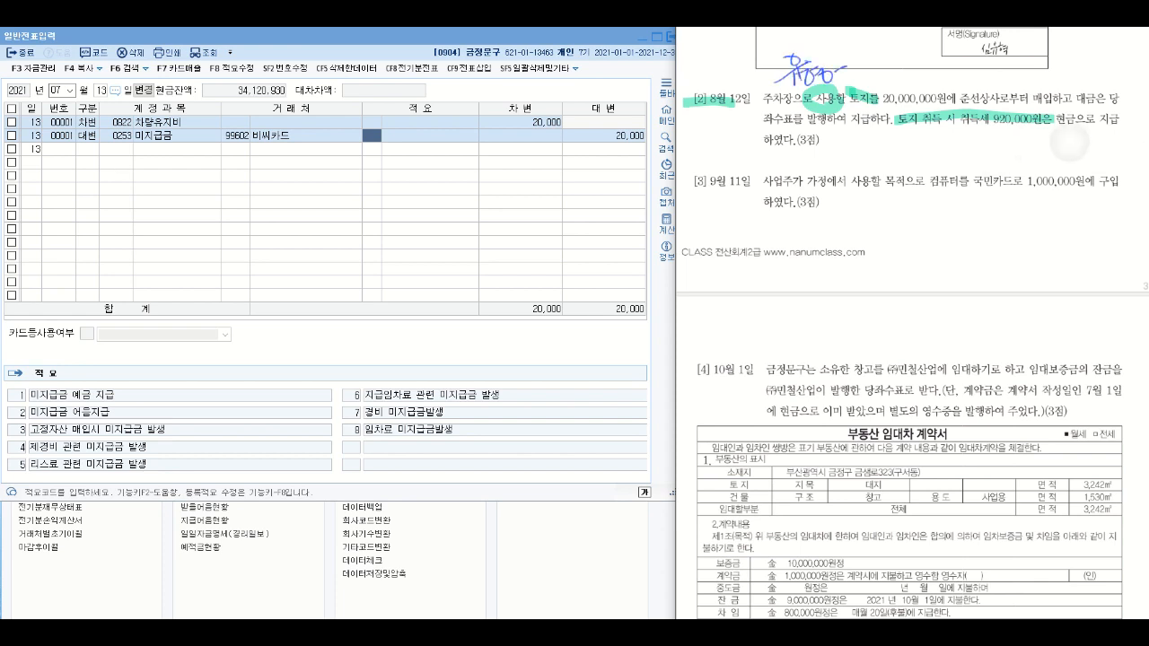
pyautogui.moveTo(846, 56); pyautogui.dragTo(860, 54)
pyautogui.moveTo(845, 56); pyautogui.dragTo(860, 63)
pyautogui.moveTo(854, 65); pyautogui.dragTo(854, 75)
pyautogui.moveTo(847, 76); pyautogui.dragTo(886, 69)
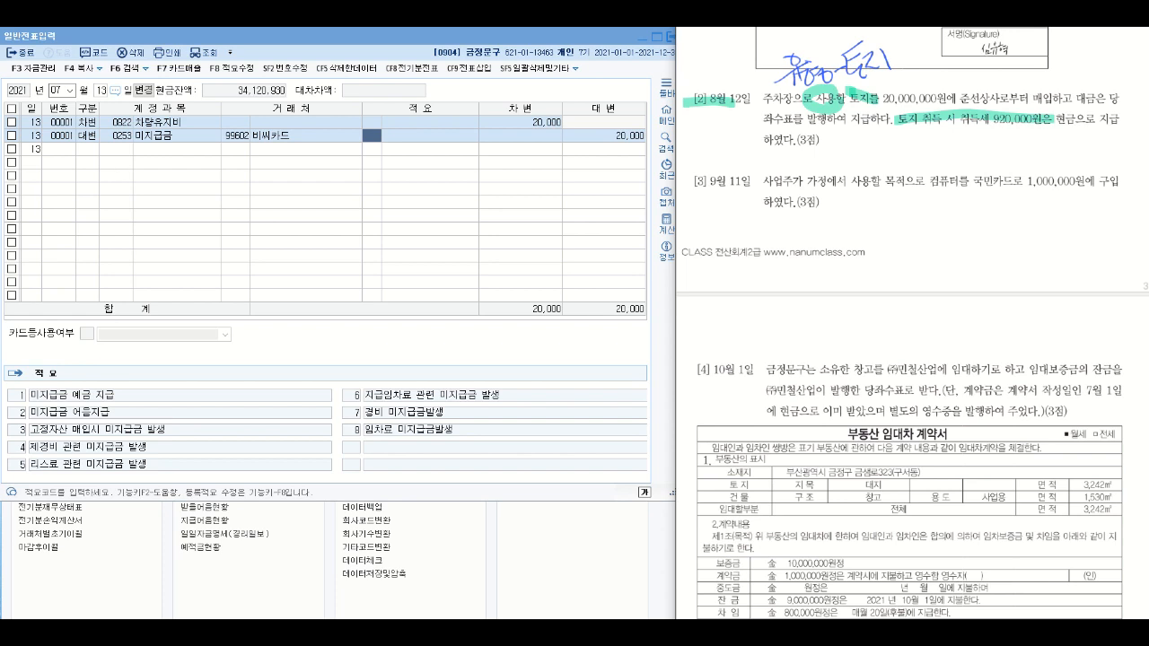
# - Circle 취득세 and 현금으로 in question [2] and draw a plus sign below the 토지 취득 phrase
pyautogui.moveTo(985, 110)
pyautogui.mouseDown()
pyautogui.moveTo(987, 132)
pyautogui.moveTo(991, 107)
pyautogui.mouseUp()
pyautogui.moveTo(907, 140)
pyautogui.mouseDown()
pyautogui.moveTo(934, 132)
pyautogui.moveTo(917, 151)
pyautogui.mouseUp()
pyautogui.moveTo(1096, 131)
pyautogui.mouseDown()
pyautogui.moveTo(1065, 134)
pyautogui.moveTo(1088, 134)
pyautogui.mouseUp()
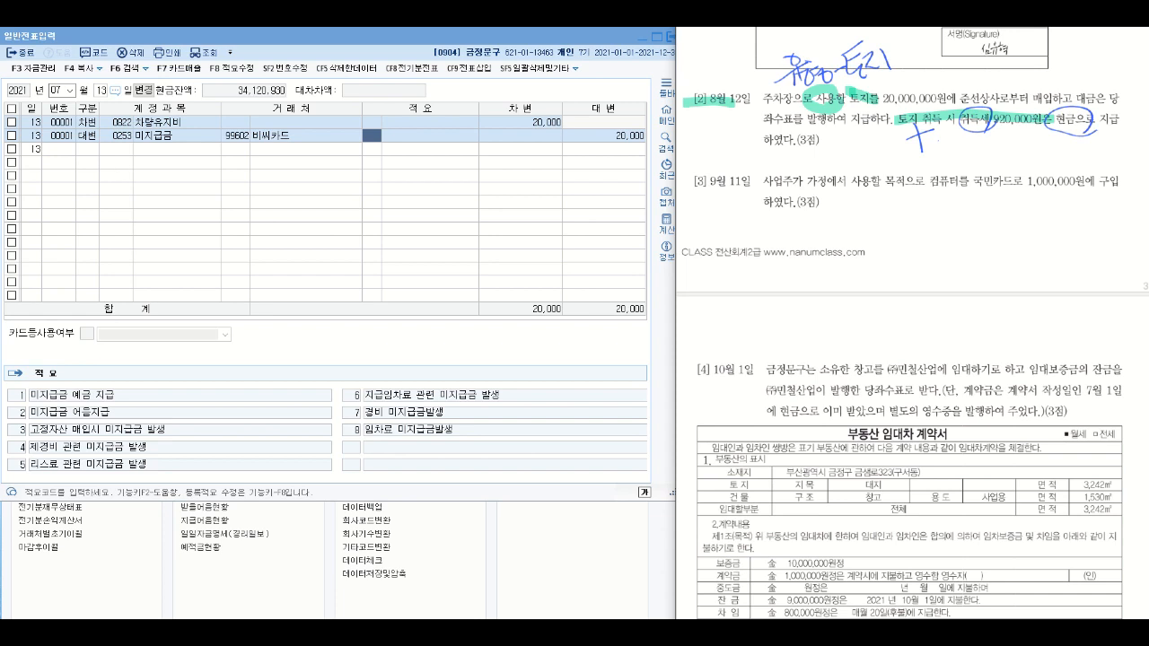
# - Underline 토지를 and circle 당좌수표 in question [2], drawing a curve from it out to the page margin
pyautogui.moveTo(868, 104); pyautogui.dragTo(886, 99)
pyautogui.moveTo(1103, 87); pyautogui.dragTo(1122, 101)
pyautogui.moveTo(741, 124); pyautogui.dragTo(768, 113)
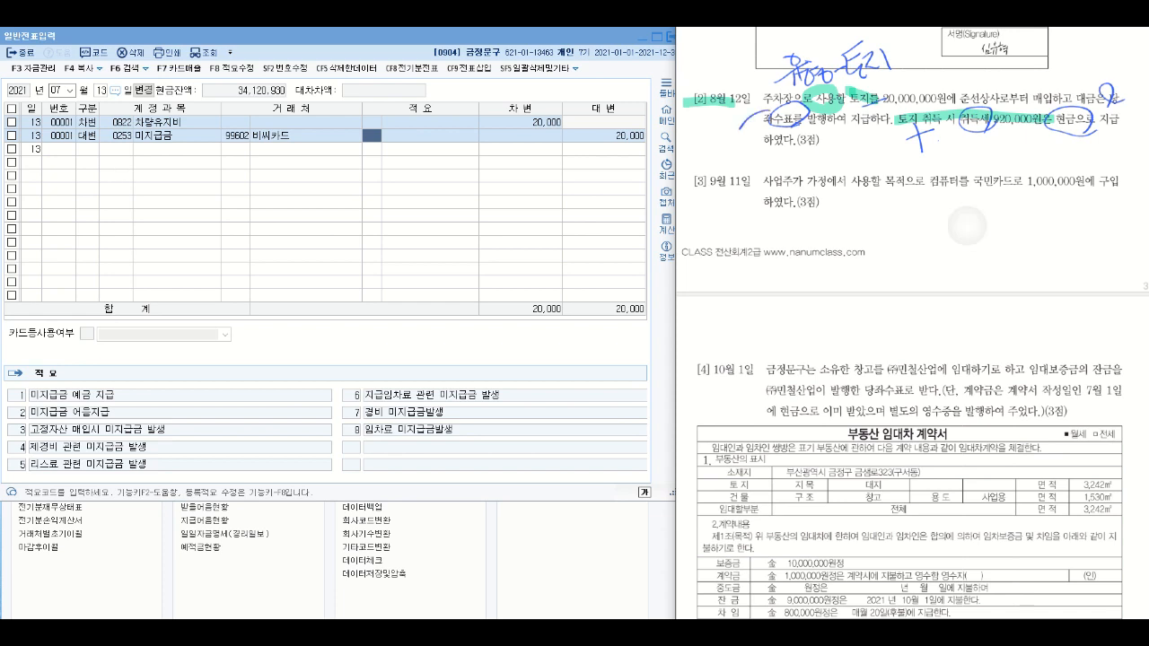
pyautogui.moveTo(697, 140)
pyautogui.mouseDown()
pyautogui.moveTo(690, 153)
pyautogui.moveTo(725, 161)
pyautogui.mouseUp()
pyautogui.moveTo(725, 151); pyautogui.dragTo(774, 165)
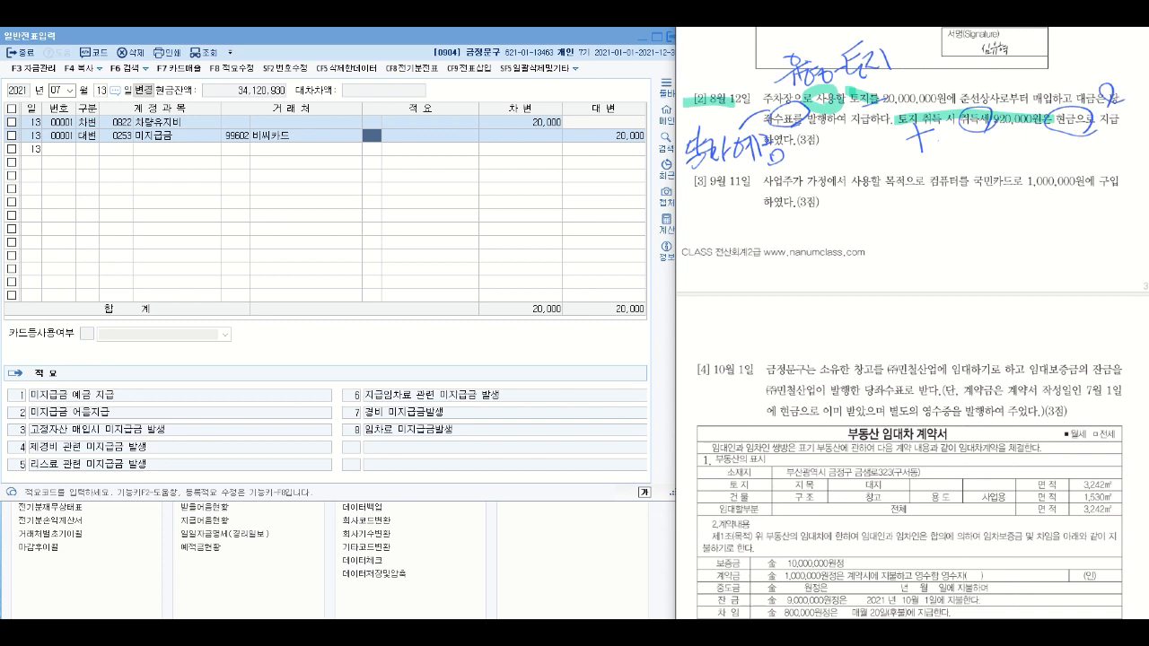
pyautogui.moveTo(675, 161)
pyautogui.mouseDown()
pyautogui.moveTo(768, 163)
pyautogui.moveTo(677, 164)
pyautogui.mouseUp()
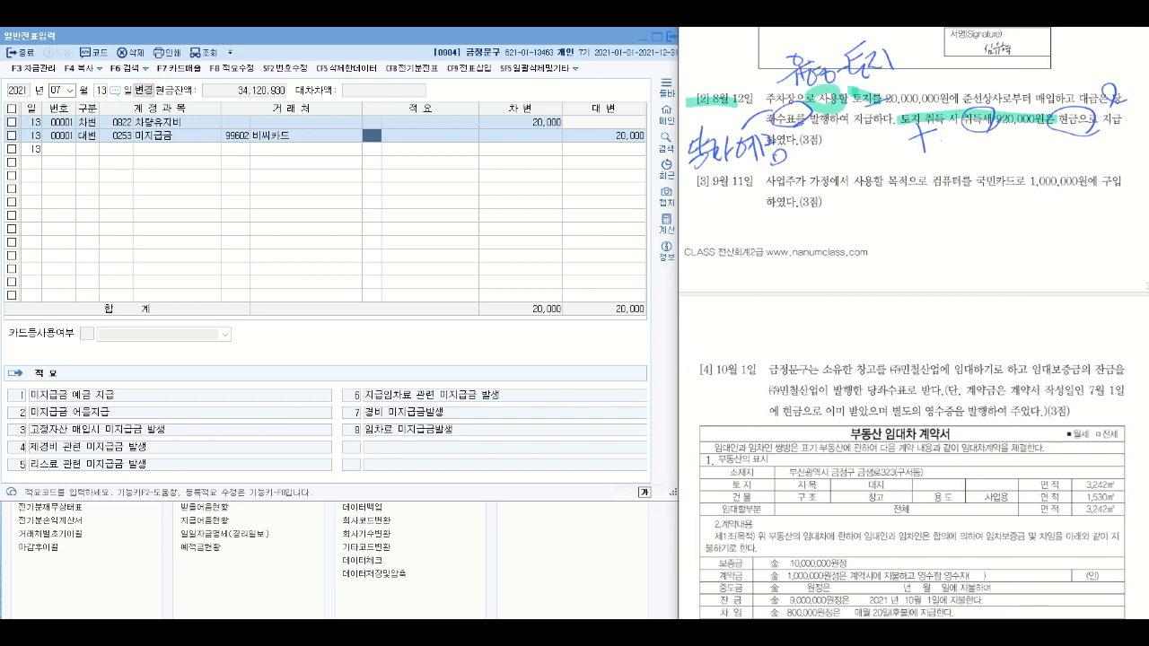
pyautogui.moveTo(782, 135)
pyautogui.mouseDown()
pyautogui.moveTo(764, 152)
pyautogui.moveTo(704, 164)
pyautogui.moveTo(796, 134)
pyautogui.mouseUp()
pyautogui.moveTo(927, 231); pyautogui.dragTo(899, 262)
# - Handwrite the note 당좌예금 in the margin beside the circled 당좌수표 of question [2]
pyautogui.moveTo(686, 140)
pyautogui.mouseDown()
pyautogui.moveTo(699, 138)
pyautogui.moveTo(703, 159)
pyautogui.mouseUp()
pyautogui.moveTo(703, 143)
pyautogui.mouseDown()
pyautogui.moveTo(698, 162)
pyautogui.moveTo(733, 158)
pyautogui.mouseUp()
pyautogui.moveTo(733, 151); pyautogui.dragTo(760, 152)
pyautogui.moveTo(753, 158); pyautogui.dragTo(760, 157)
pyautogui.moveTo(760, 148)
pyautogui.mouseDown()
pyautogui.moveTo(766, 166)
pyautogui.moveTo(783, 149)
pyautogui.mouseUp()
pyautogui.moveTo(777, 148)
pyautogui.mouseDown()
pyautogui.moveTo(777, 168)
pyautogui.moveTo(786, 162)
pyautogui.mouseUp()
pyautogui.moveTo(772, 158); pyautogui.dragTo(787, 169)
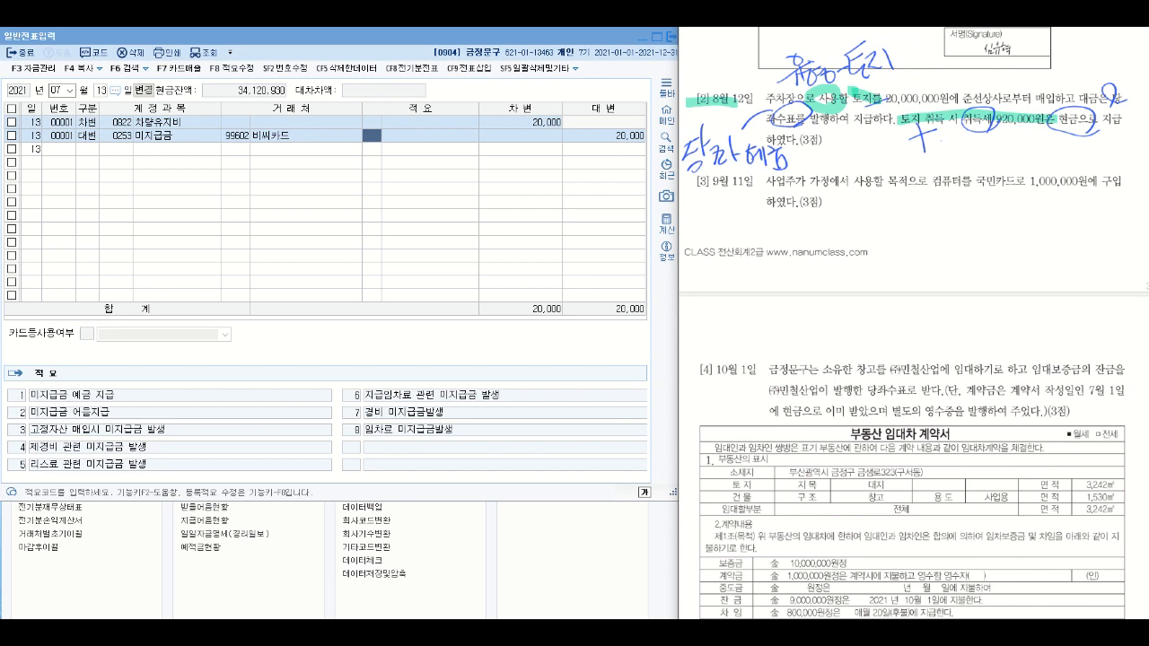
# - Set the voucher date to month 08, day 12
pyautogui.click(60, 90)
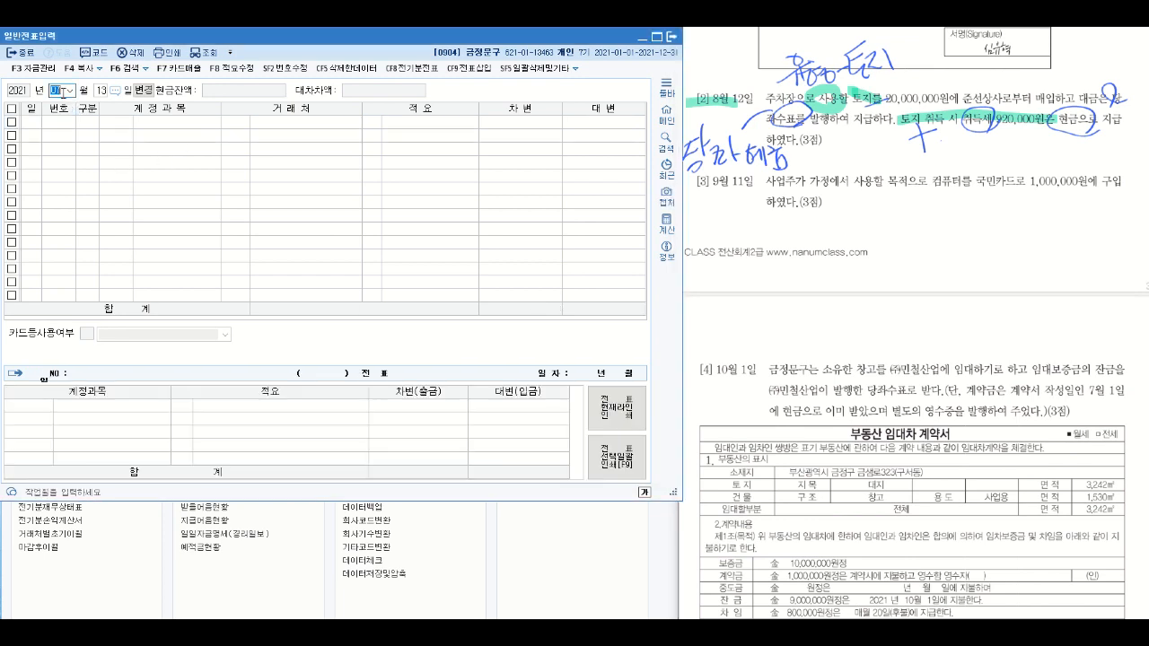
pyautogui.write('08')
pyautogui.press('Return')
pyautogui.write('12')
pyautogui.press('Return')
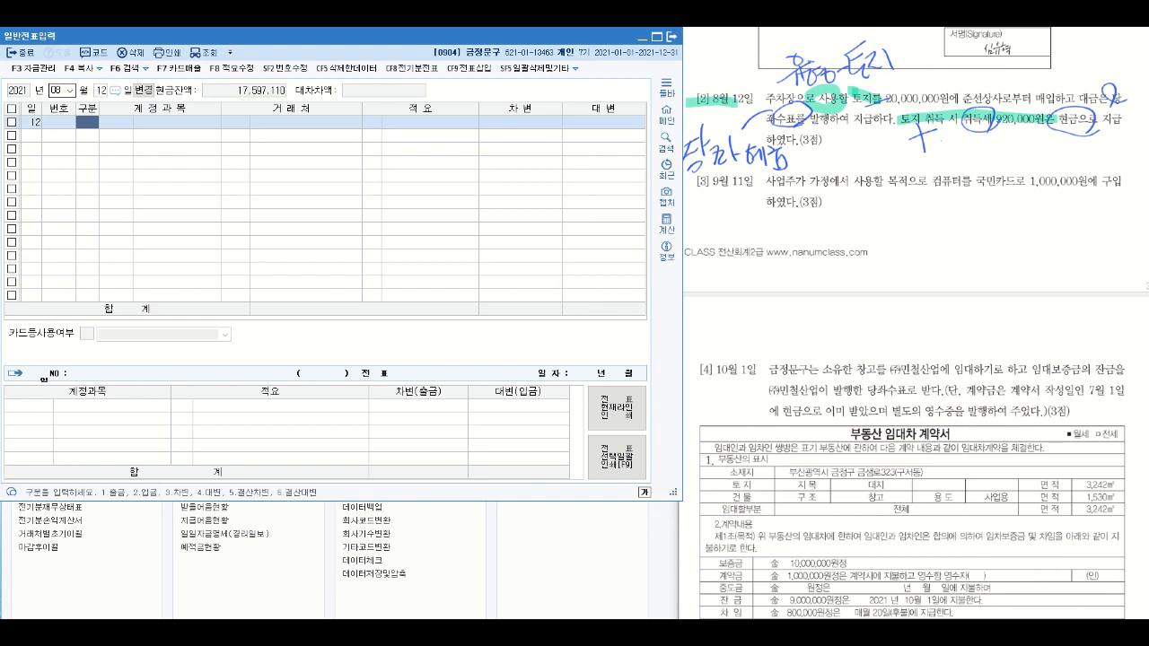
# - Enter a 차변 line for account 0201 토지 with an amount of 20,920,000
pyautogui.write('3')
pyautogui.press('Return')
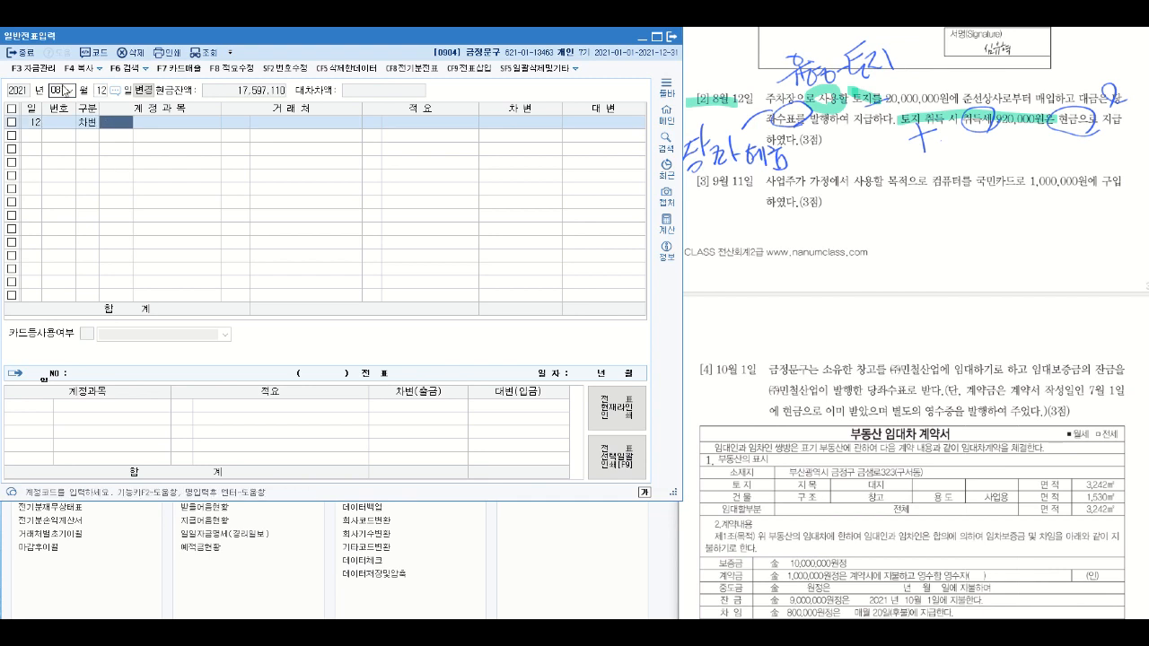
pyautogui.write('0201')
pyautogui.press('Return')
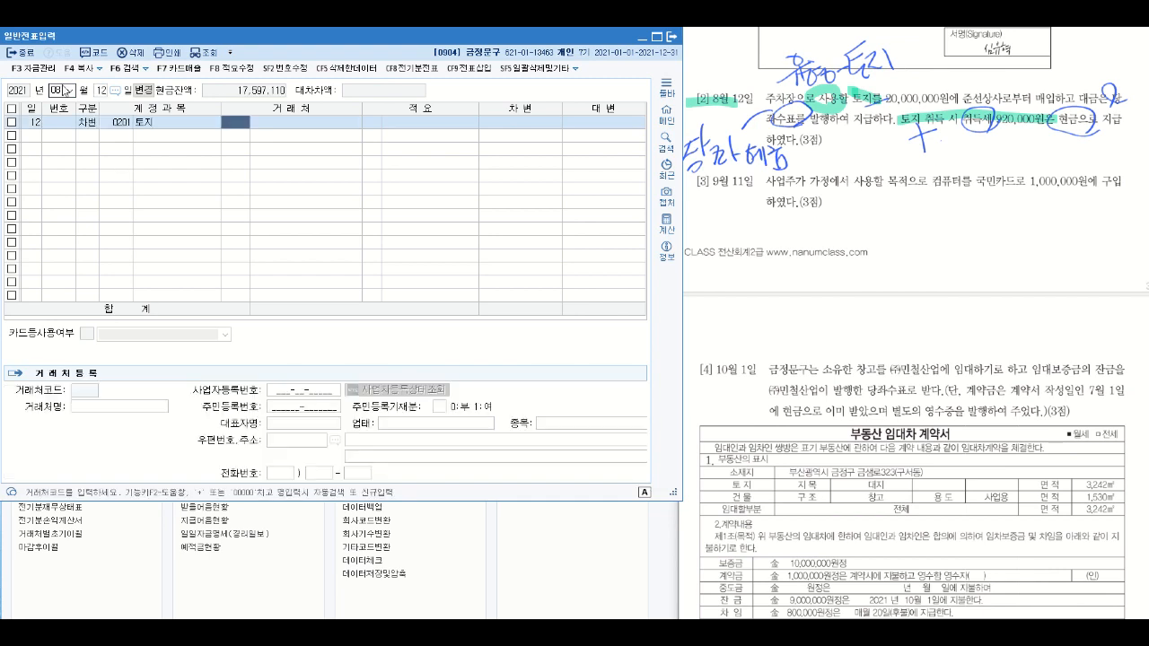
pyautogui.press('Return')
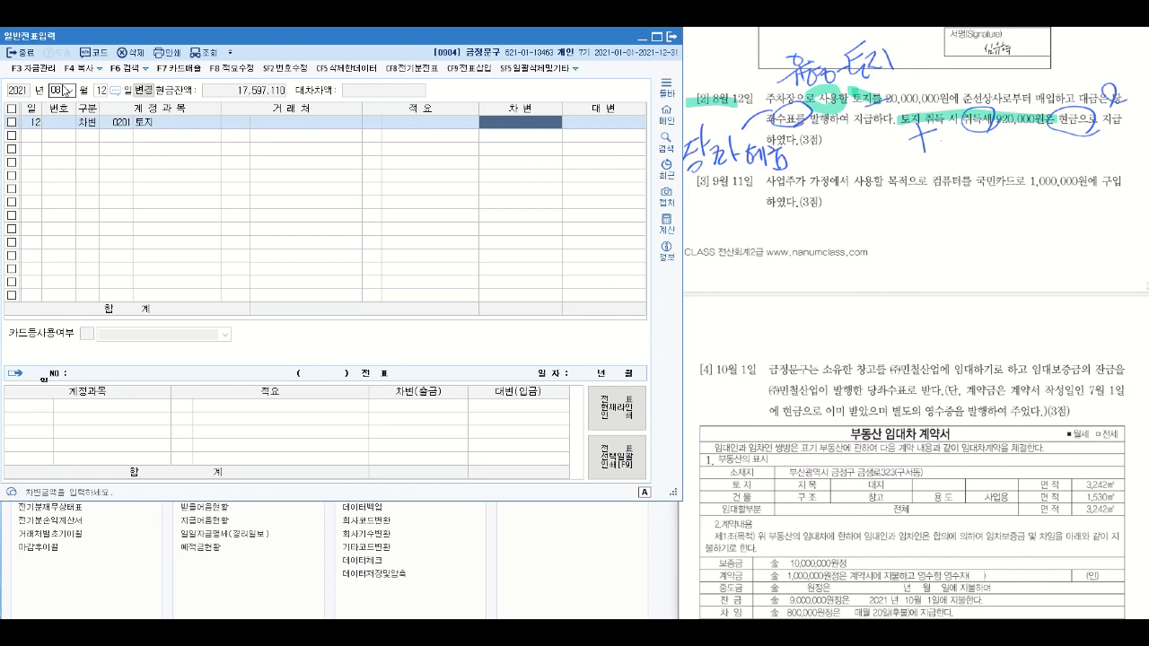
pyautogui.write('2')
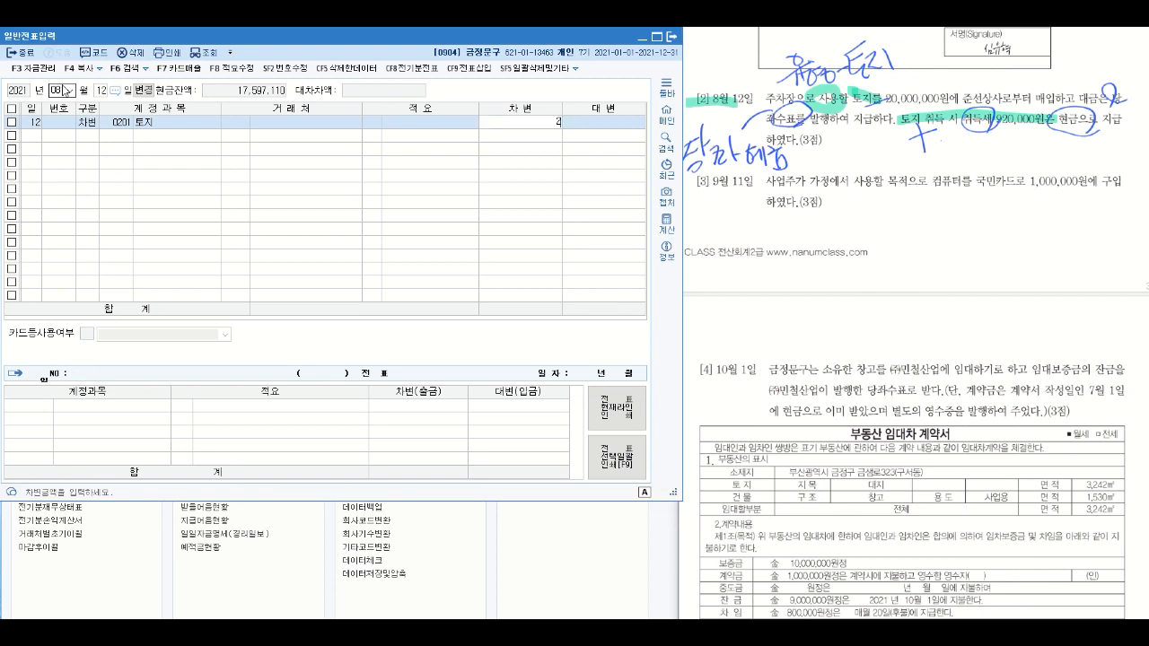
pyautogui.write('0,920,000')
pyautogui.press('Return')
# - Add a 대변 line for account 0102 당좌예금 with an amount of 20,000,000
pyautogui.write('4')
pyautogui.press('Return')
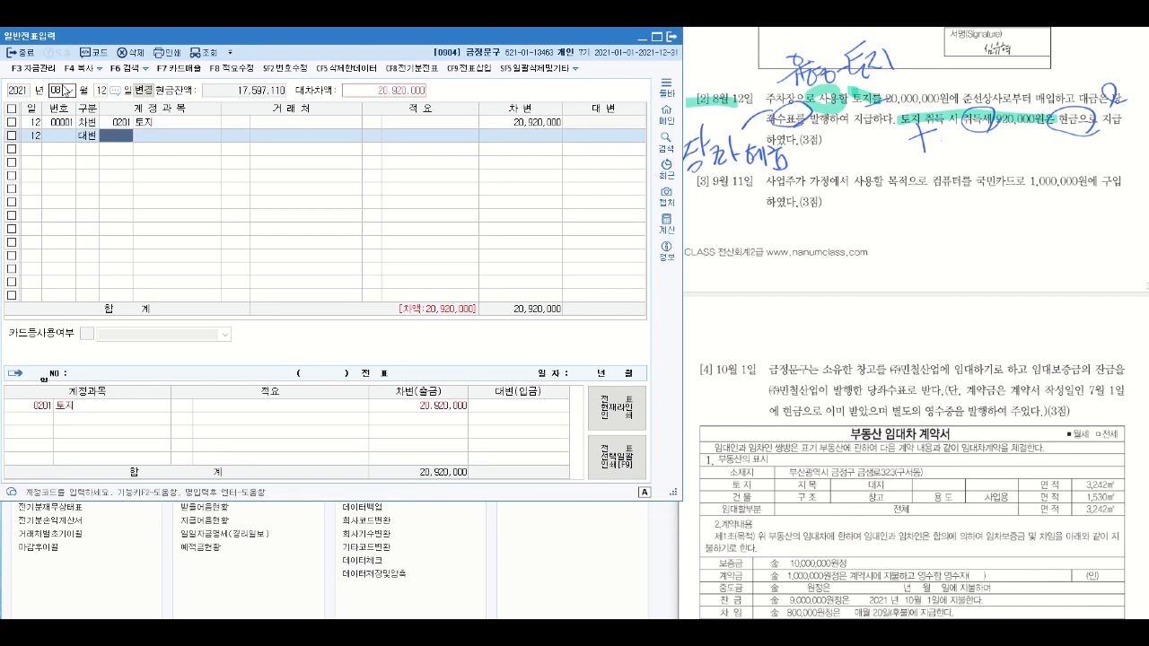
pyautogui.write('당좌')
pyautogui.press('Return')
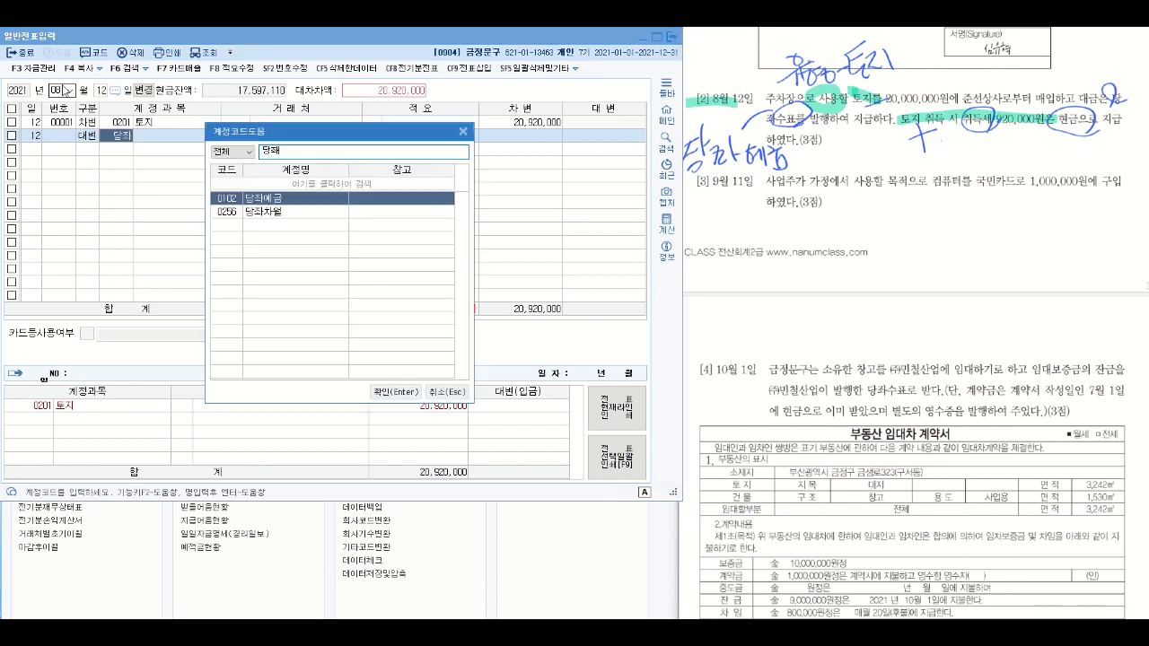
pyautogui.press('Return')
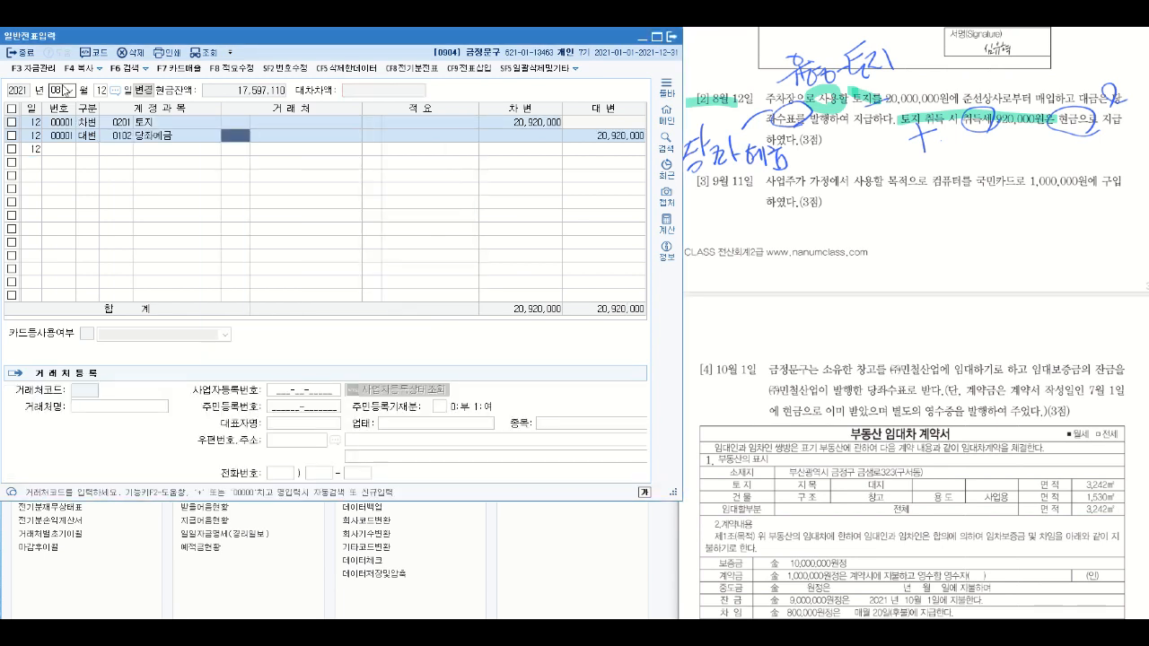
pyautogui.press('Return')
pyautogui.press('Return')
pyautogui.press('Return')
pyautogui.press('Return')
pyautogui.write('20,000,000')
pyautogui.press('Return')
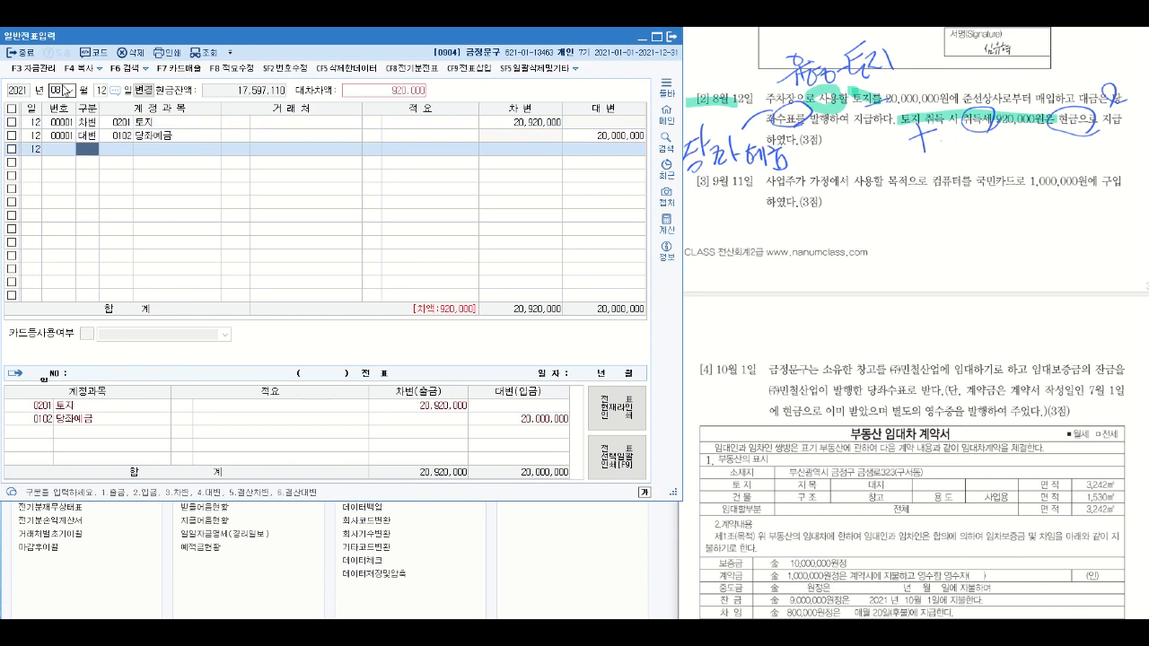
# - Add a 대변 line for account 0101 현금 covering the remaining 920,000
pyautogui.write('4')
pyautogui.press('Return')
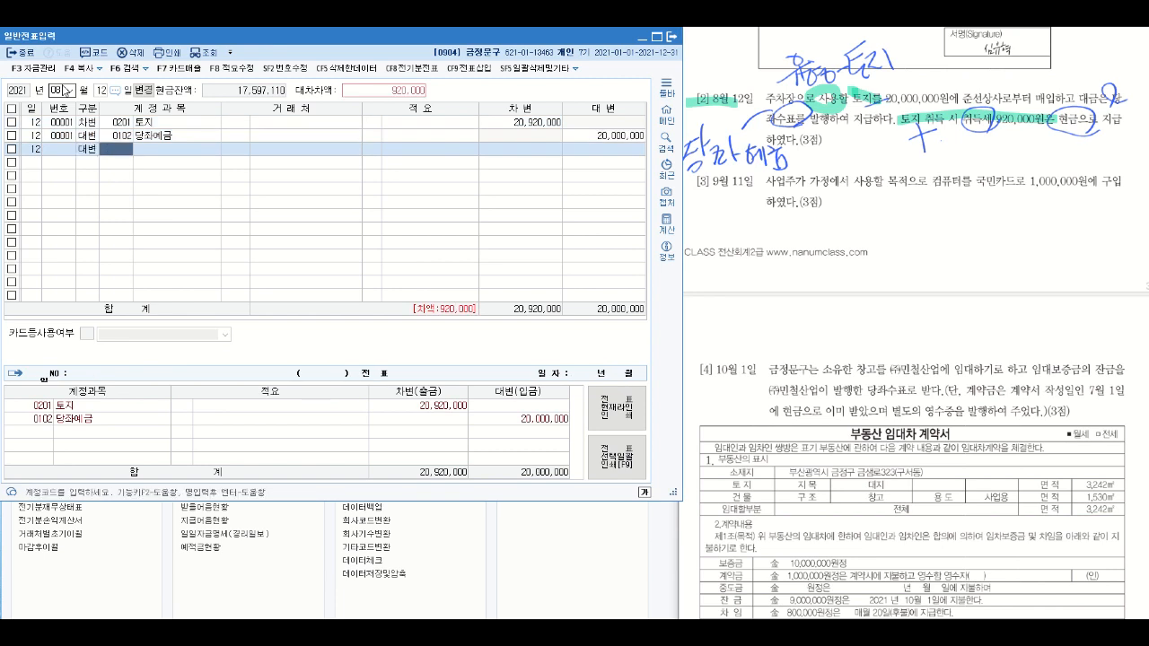
pyautogui.write('현금')
pyautogui.press('Return')
pyautogui.press('Return')
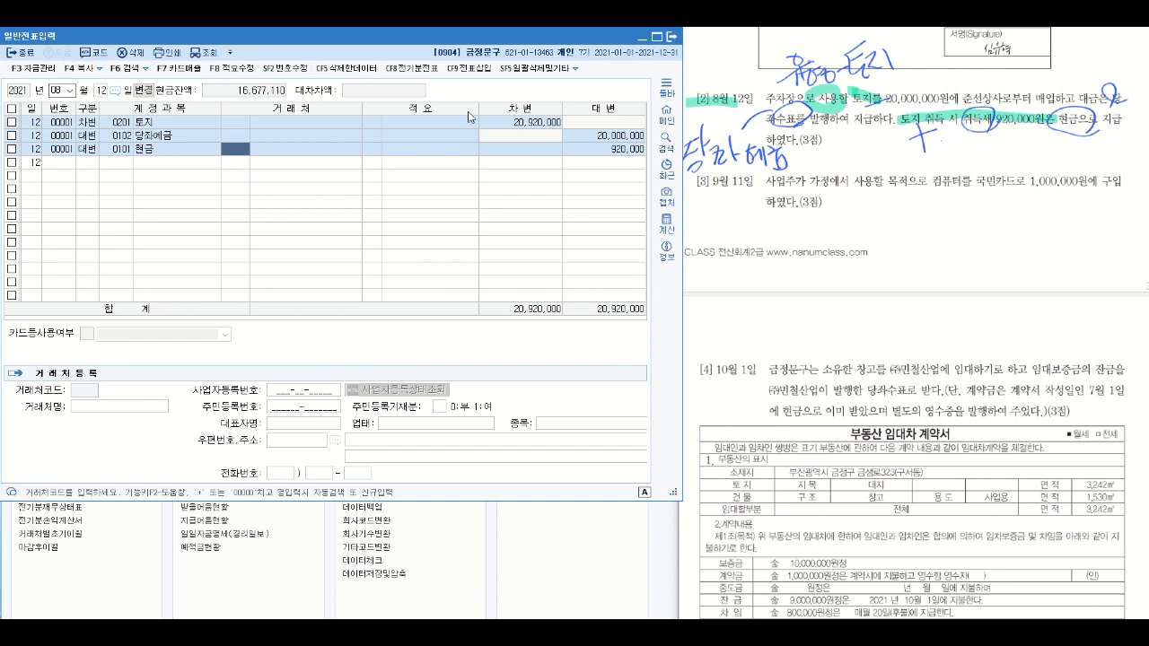
# - Highlight the date 9월 11일 and the phrase 사업주가 가정에서 사용할 in question [3]
pyautogui.moveTo(692, 184); pyautogui.dragTo(745, 180)
pyautogui.hotkey('ctrl', 'z')
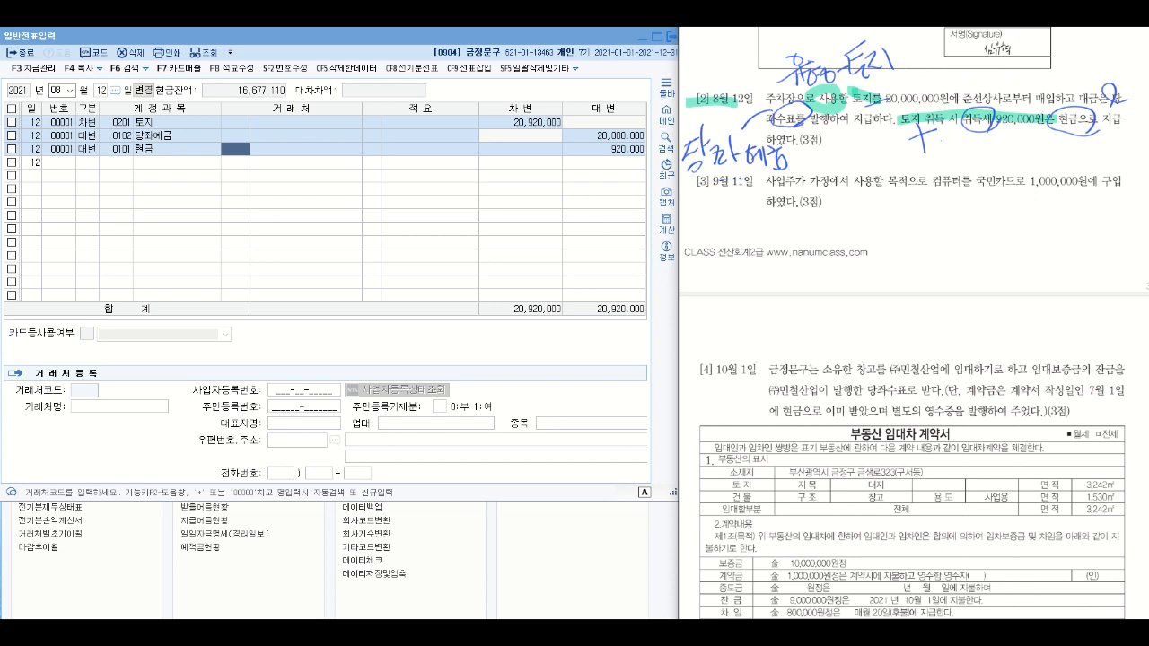
pyautogui.moveTo(687, 179); pyautogui.dragTo(757, 179)
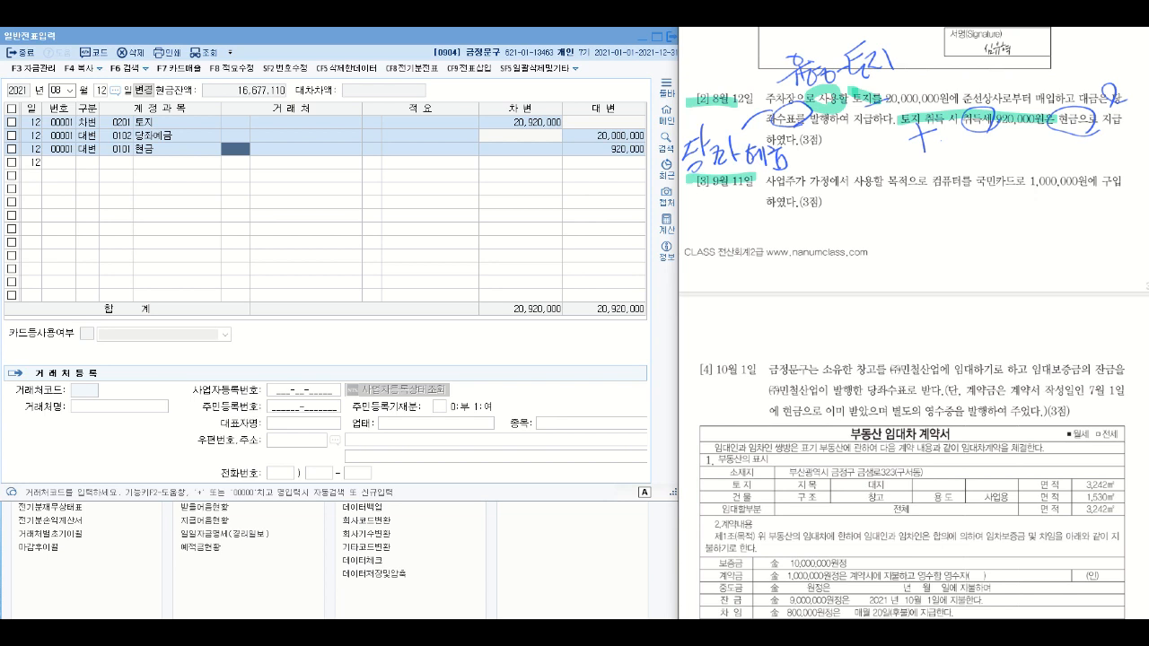
pyautogui.moveTo(766, 182); pyautogui.dragTo(795, 182)
pyautogui.moveTo(865, 181); pyautogui.dragTo(883, 180)
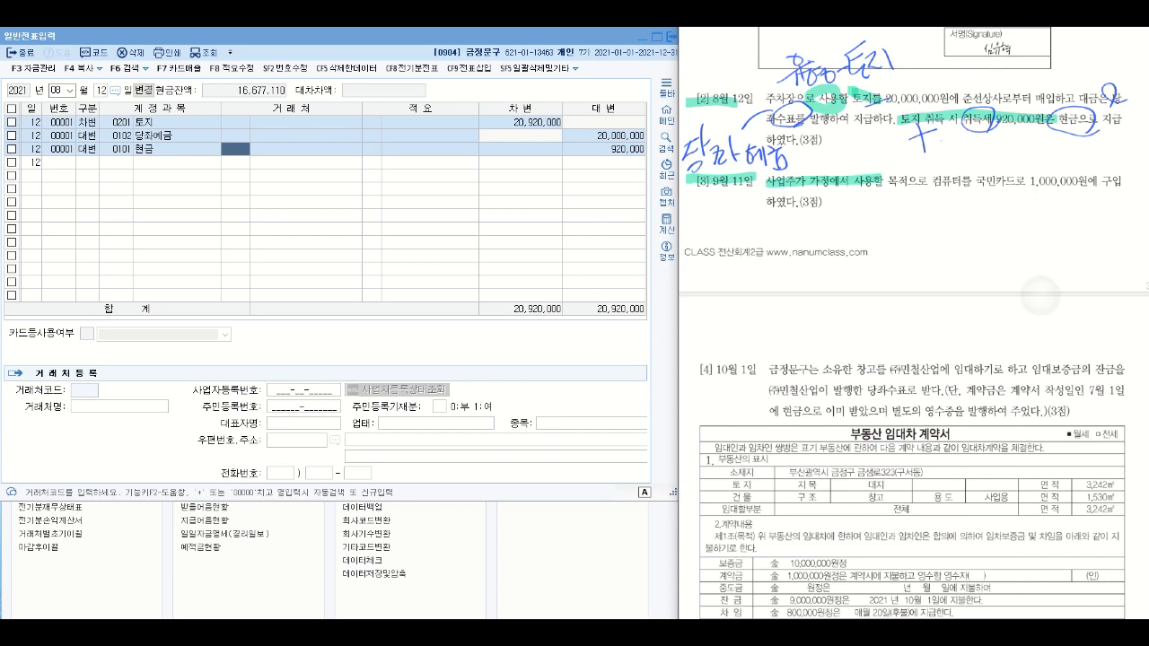
# - Draw an arrow down from the highlighted phrase in question [3] and handwrite 인출금, 가지급금 beneath it
pyautogui.moveTo(835, 186)
pyautogui.mouseDown()
pyautogui.moveTo(835, 231)
pyautogui.moveTo(848, 214)
pyautogui.mouseUp()
pyautogui.moveTo(1050, 345); pyautogui.dragTo(1052, 356)
pyautogui.moveTo(817, 244); pyautogui.dragTo(825, 264)
pyautogui.moveTo(827, 250); pyautogui.dragTo(832, 264)
pyautogui.moveTo(845, 259)
pyautogui.mouseDown()
pyautogui.moveTo(840, 272)
pyautogui.moveTo(853, 261)
pyautogui.moveTo(864, 279)
pyautogui.mouseUp()
pyautogui.moveTo(862, 237)
pyautogui.mouseDown()
pyautogui.moveTo(881, 251)
pyautogui.moveTo(884, 274)
pyautogui.moveTo(902, 263)
pyautogui.moveTo(917, 272)
pyautogui.mouseUp()
pyautogui.click(891, 267)
pyautogui.moveTo(915, 259); pyautogui.dragTo(933, 248)
pyautogui.moveTo(930, 240)
pyautogui.mouseDown()
pyautogui.moveTo(928, 266)
pyautogui.moveTo(942, 267)
pyautogui.moveTo(950, 246)
pyautogui.moveTo(971, 262)
pyautogui.moveTo(982, 242)
pyautogui.moveTo(985, 264)
pyautogui.mouseUp()
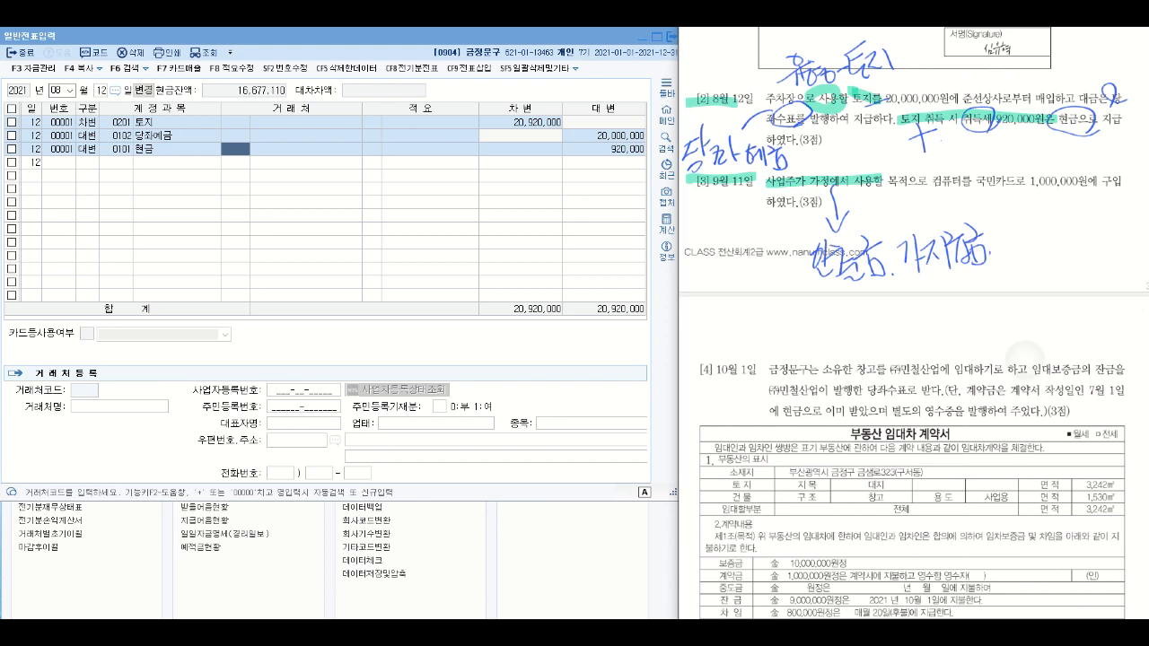
# - Handwrite the notes 기중 and 자본금 around the 인출금 note and link each to it with an arrow
pyautogui.moveTo(864, 210)
pyautogui.mouseDown()
pyautogui.moveTo(860, 221)
pyautogui.moveTo(880, 192)
pyautogui.moveTo(887, 216)
pyautogui.mouseUp()
pyautogui.moveTo(884, 187); pyautogui.dragTo(910, 212)
pyautogui.moveTo(903, 214); pyautogui.dragTo(903, 219)
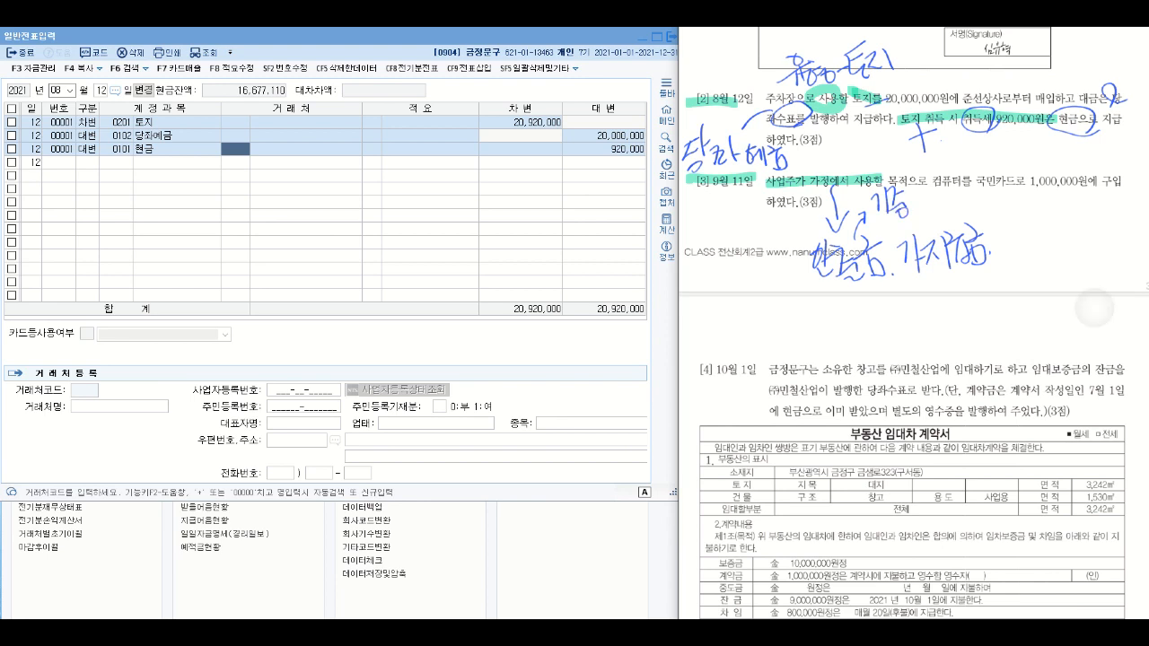
pyautogui.moveTo(819, 241); pyautogui.dragTo(772, 232)
pyautogui.moveTo(775, 218); pyautogui.dragTo(776, 240)
pyautogui.moveTo(686, 222); pyautogui.dragTo(697, 224)
pyautogui.moveTo(695, 225)
pyautogui.mouseDown()
pyautogui.moveTo(686, 240)
pyautogui.moveTo(705, 251)
pyautogui.mouseUp()
pyautogui.moveTo(718, 208)
pyautogui.mouseDown()
pyautogui.moveTo(718, 232)
pyautogui.moveTo(727, 237)
pyautogui.moveTo(727, 222)
pyautogui.moveTo(736, 248)
pyautogui.moveTo(744, 243)
pyautogui.mouseUp()
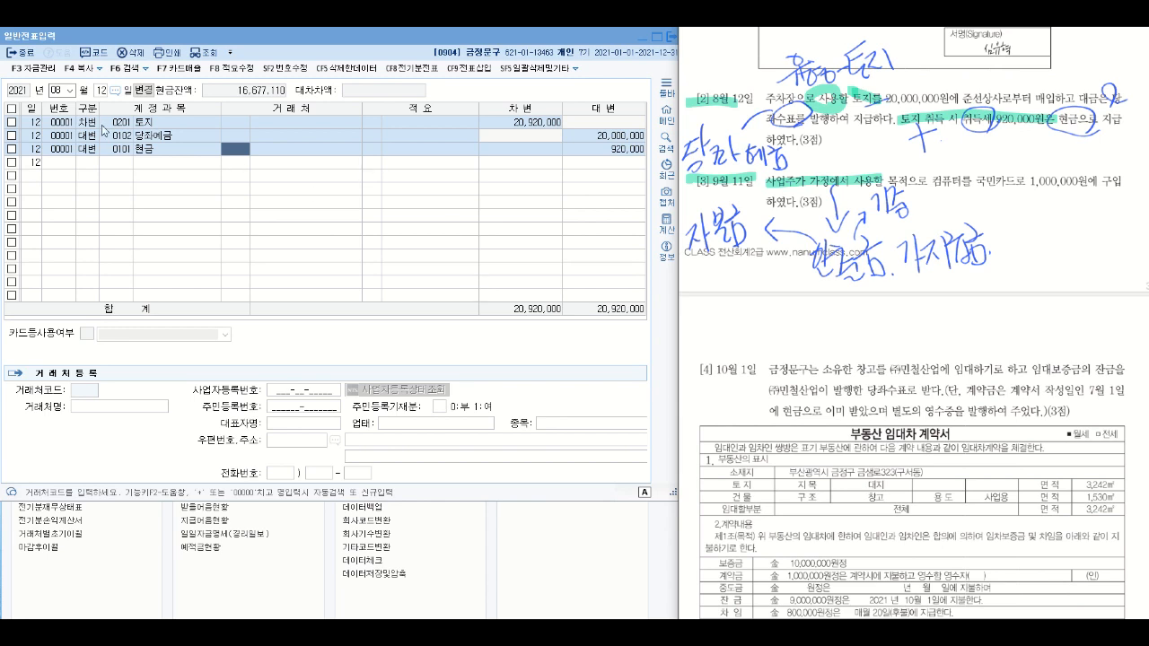
# - Set the voucher date to month 09, day 11
pyautogui.click(68, 91)
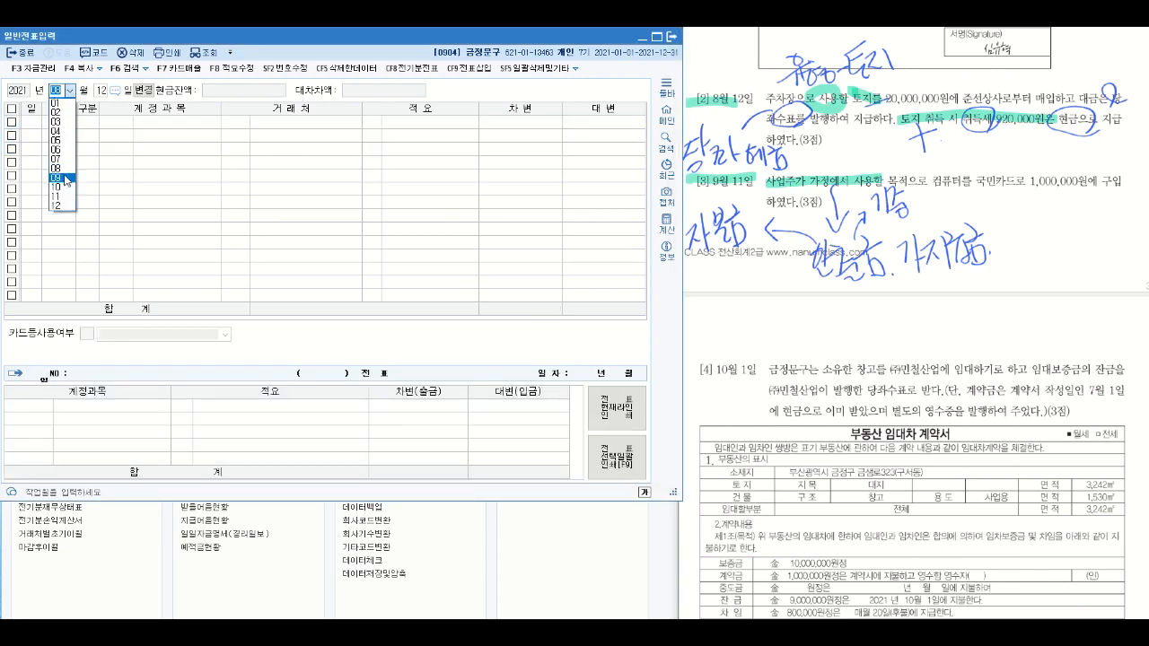
pyautogui.click(67, 178)
pyautogui.write('11')
pyautogui.press('Return')
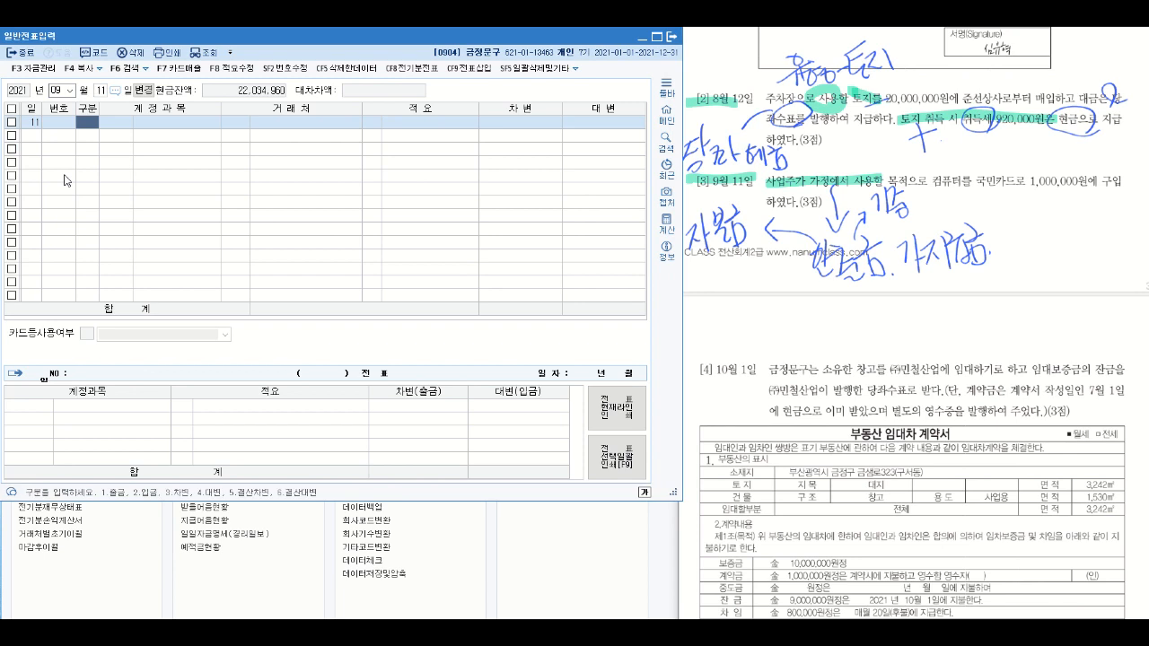
# - Enter a 차변 line for account 0338 인출금 with an amount of 1,000,000
pyautogui.write('3')
pyautogui.press('Return')
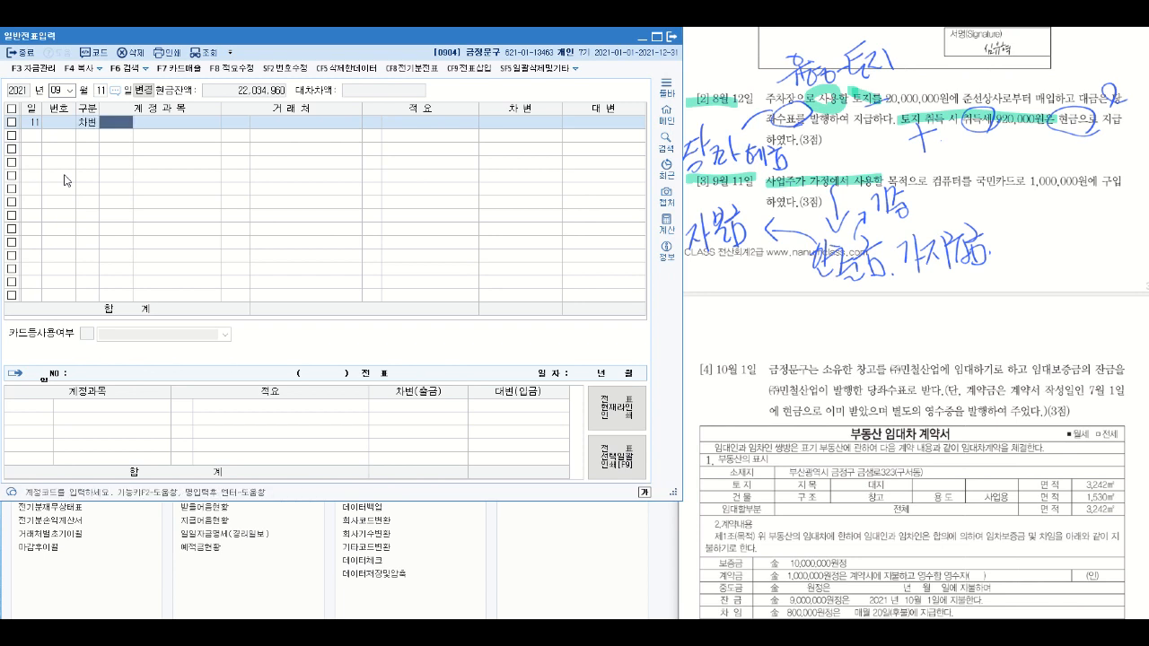
pyautogui.write('인출')
pyautogui.press('Return')
pyautogui.press('Return')
pyautogui.press('Return')
pyautogui.press('Return')
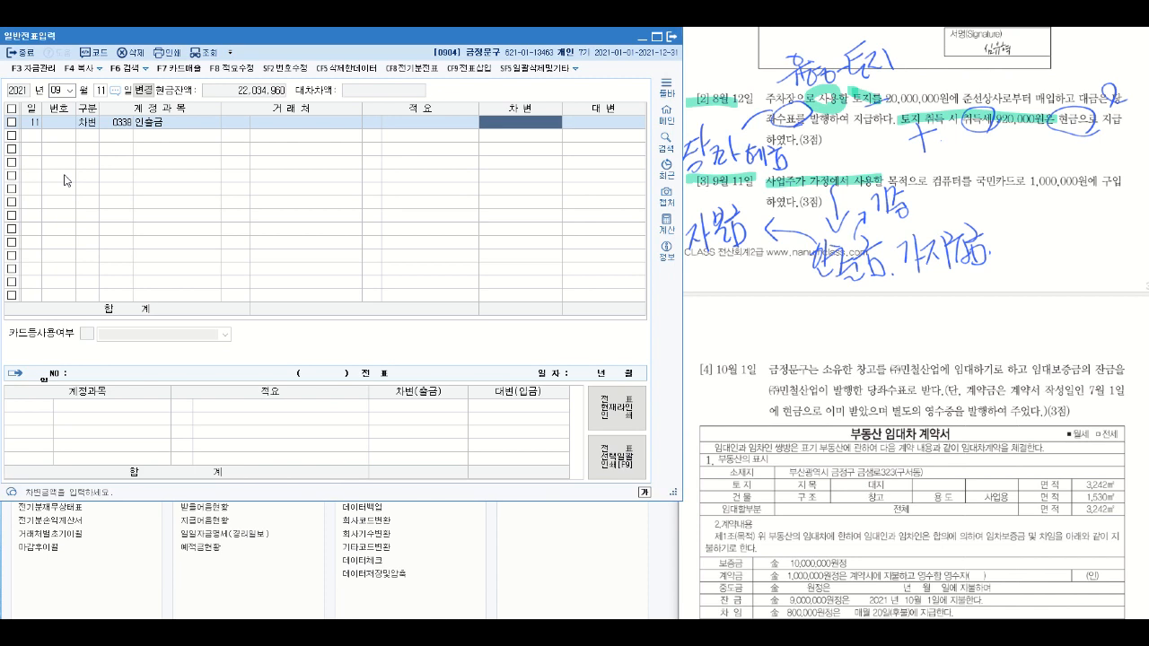
pyautogui.write('1000000')
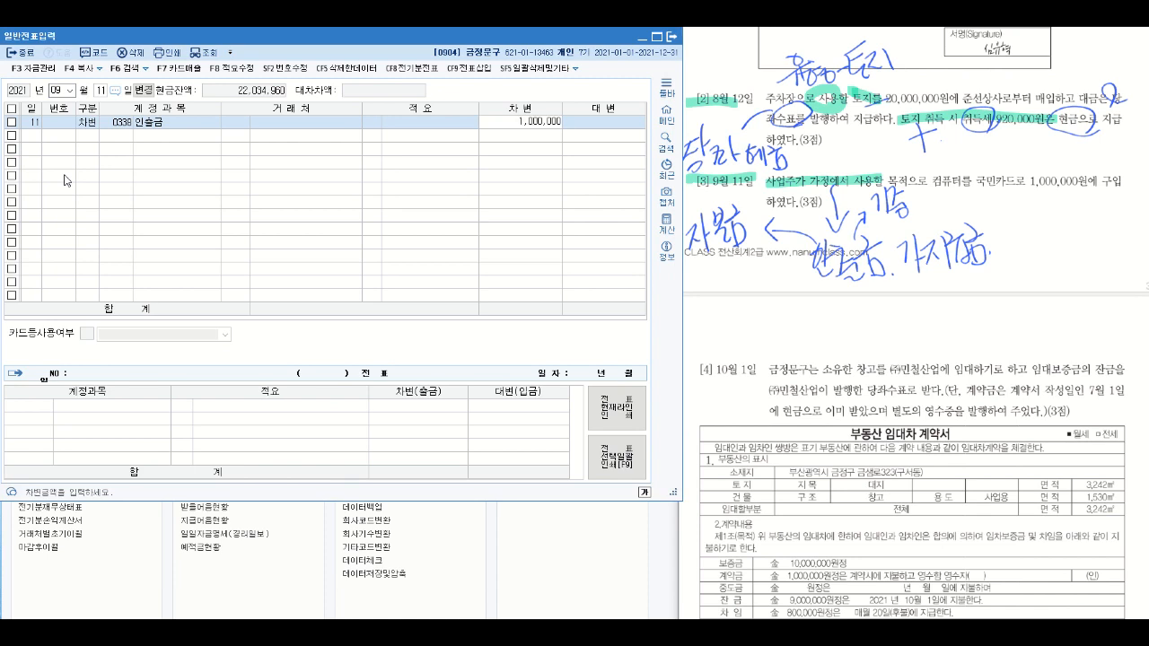
pyautogui.press('Return')
# - Highlight 국민카드로 1,000,000원 in question [3] and add a 대변 line for account 0253 미지급금 of 1,000,000
pyautogui.hotkey('alt', 'Tab')
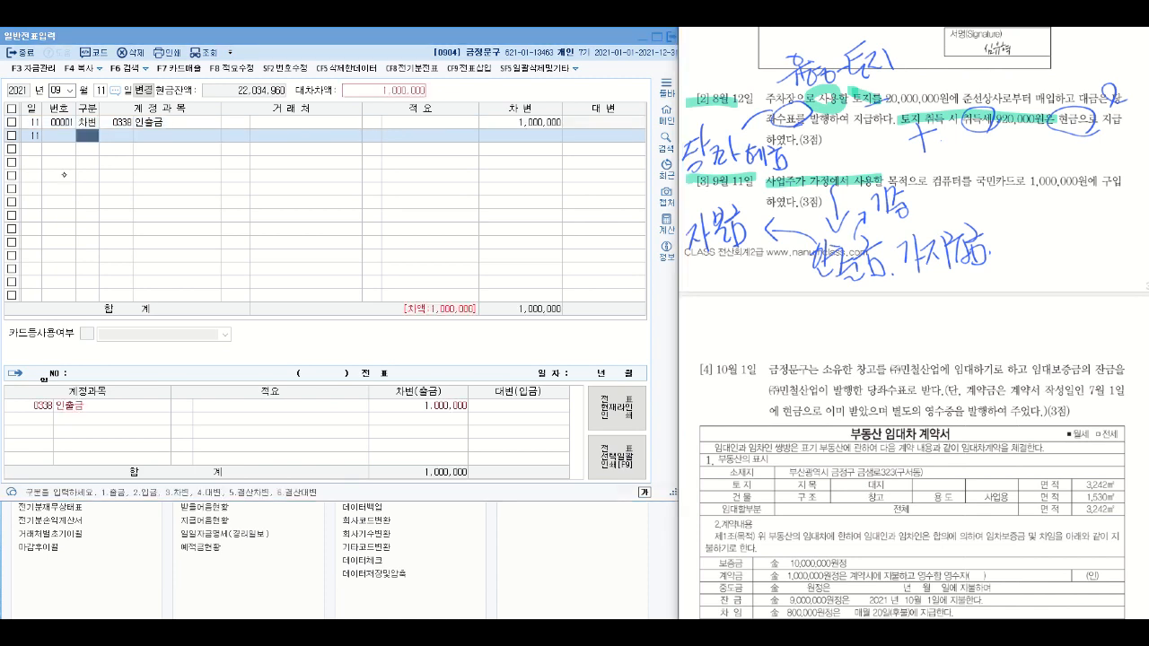
pyautogui.moveTo(967, 187); pyautogui.dragTo(1088, 188)
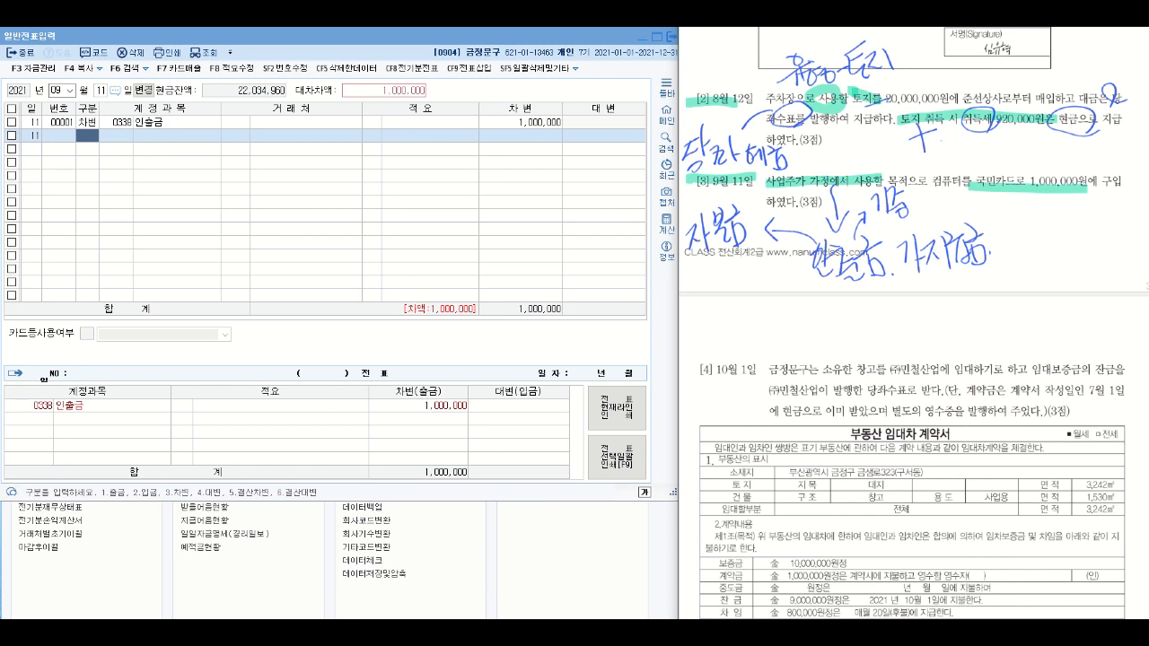
pyautogui.click(81, 139)
pyautogui.write('4')
pyautogui.press('Return')
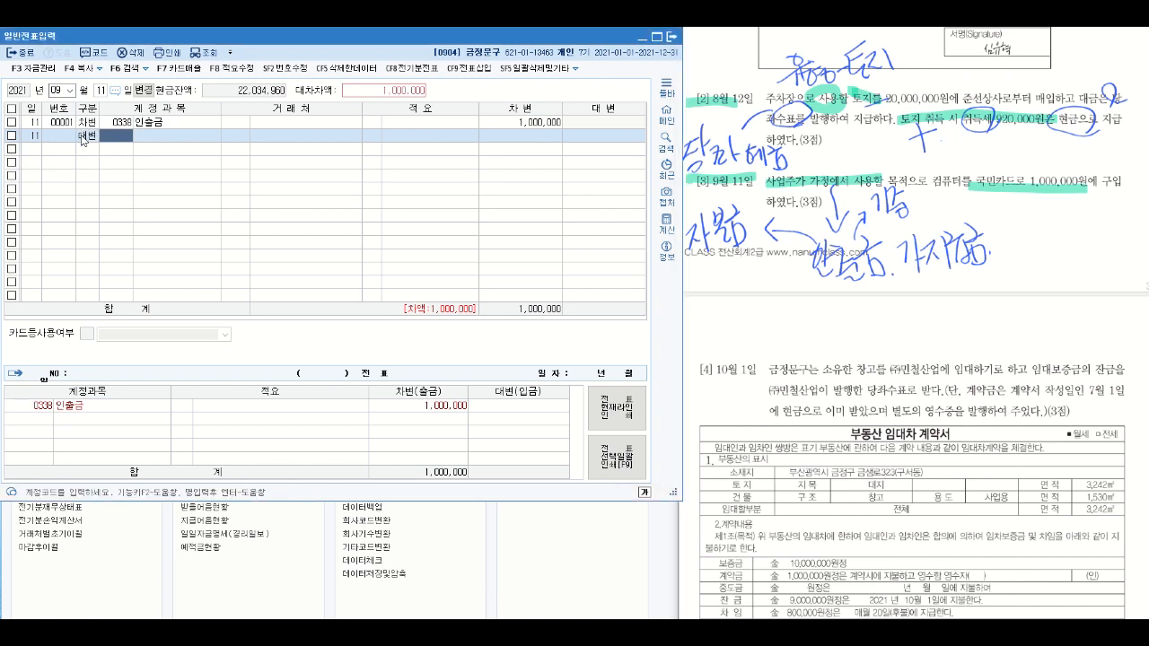
pyautogui.write('253')
pyautogui.press('Return')
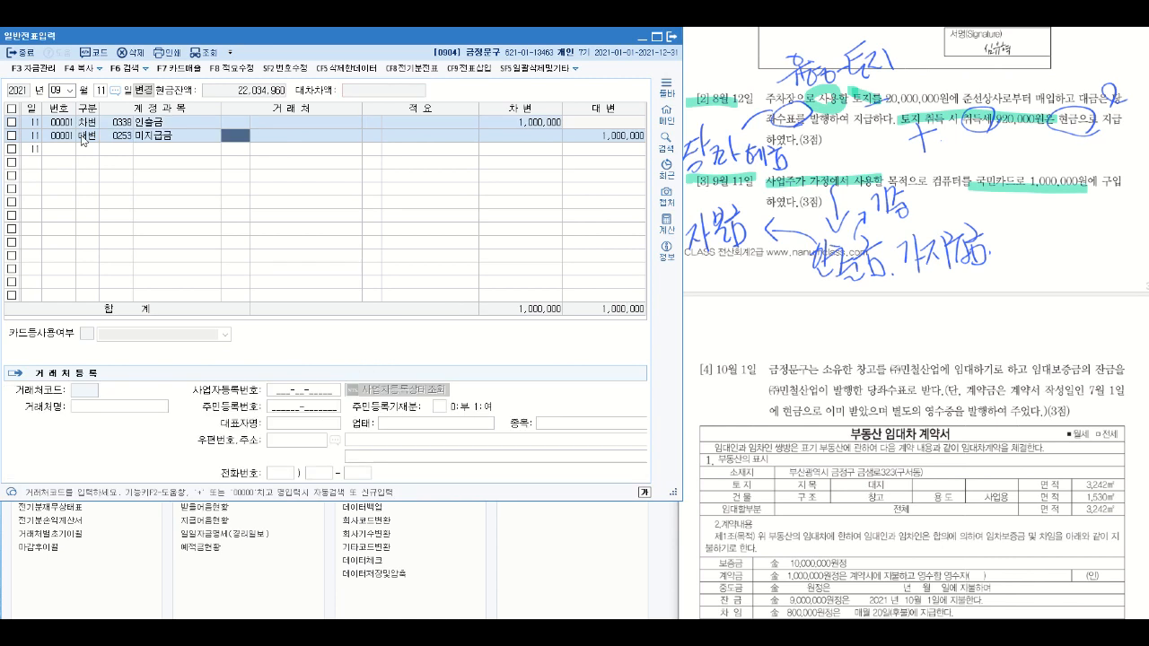
# - Assign 국민카드 as the 거래처 of the 미지급금 line
pyautogui.write('국민')
pyautogui.press('Return')
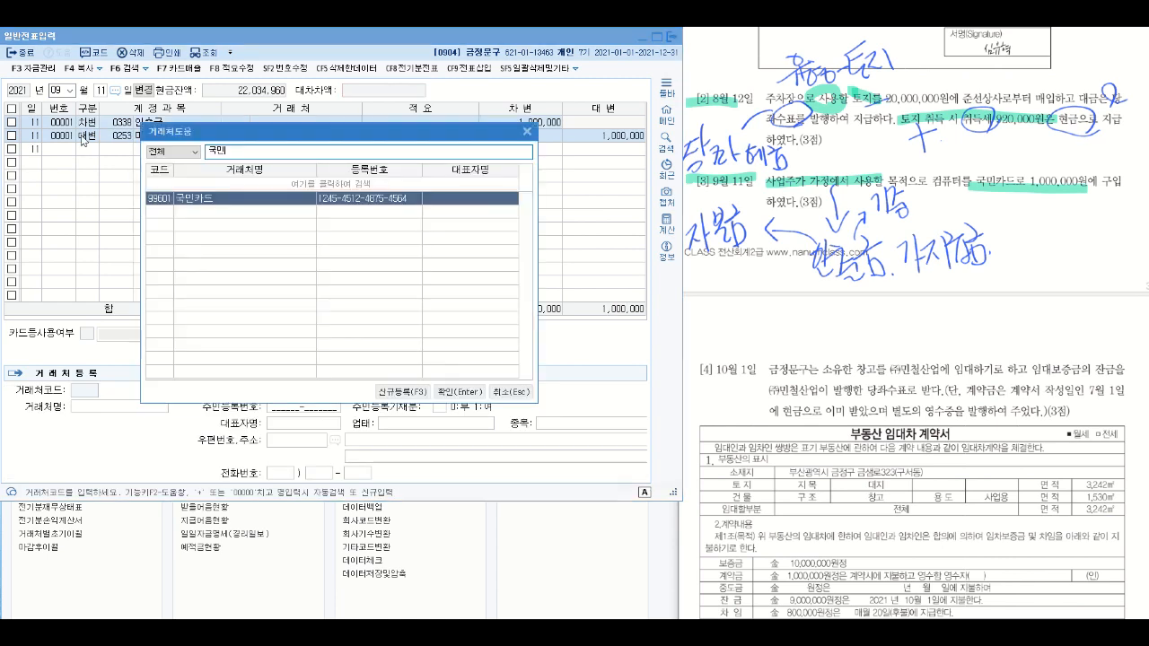
pyautogui.press('Return')
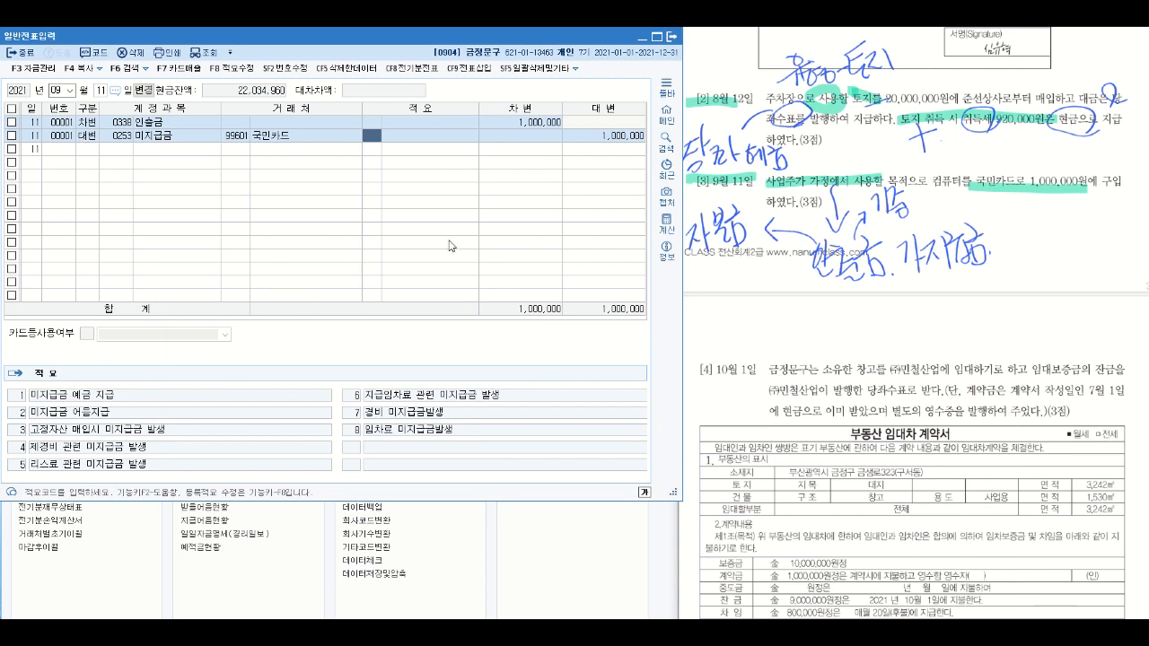
# - Highlight the [4] 10월 1일 heading, 임대보증금 and ㈜민철산업이 발행한 당좌수표로 받다 in question [4]
pyautogui.scroll(-3, 946, 303)
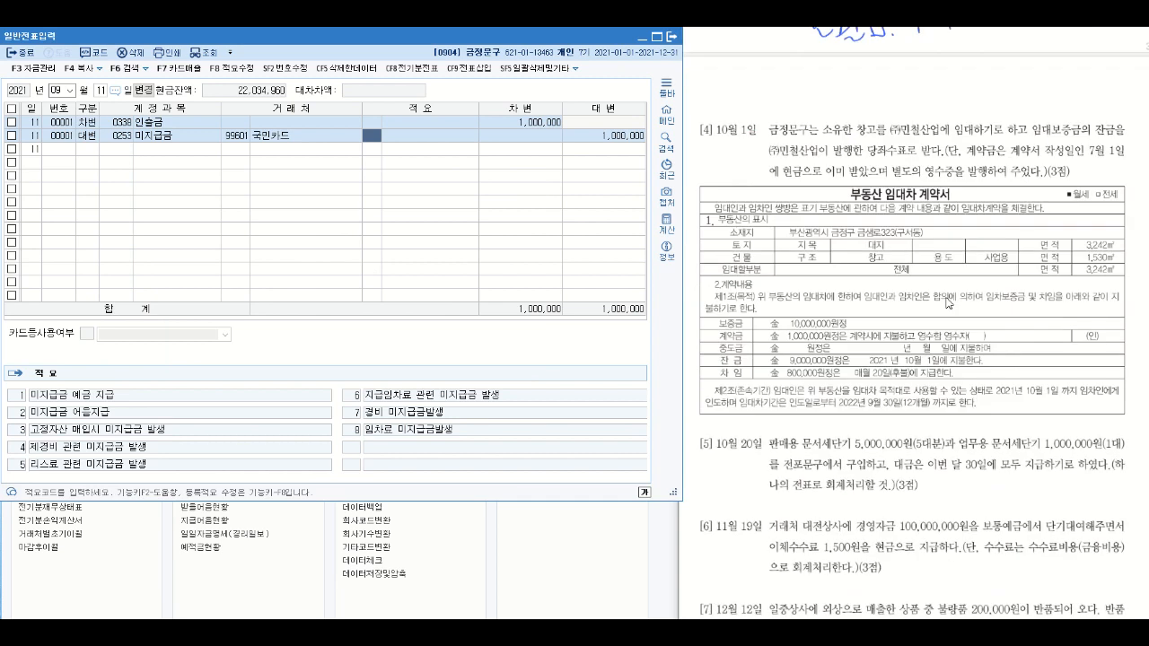
pyautogui.scroll(-1, 946, 304)
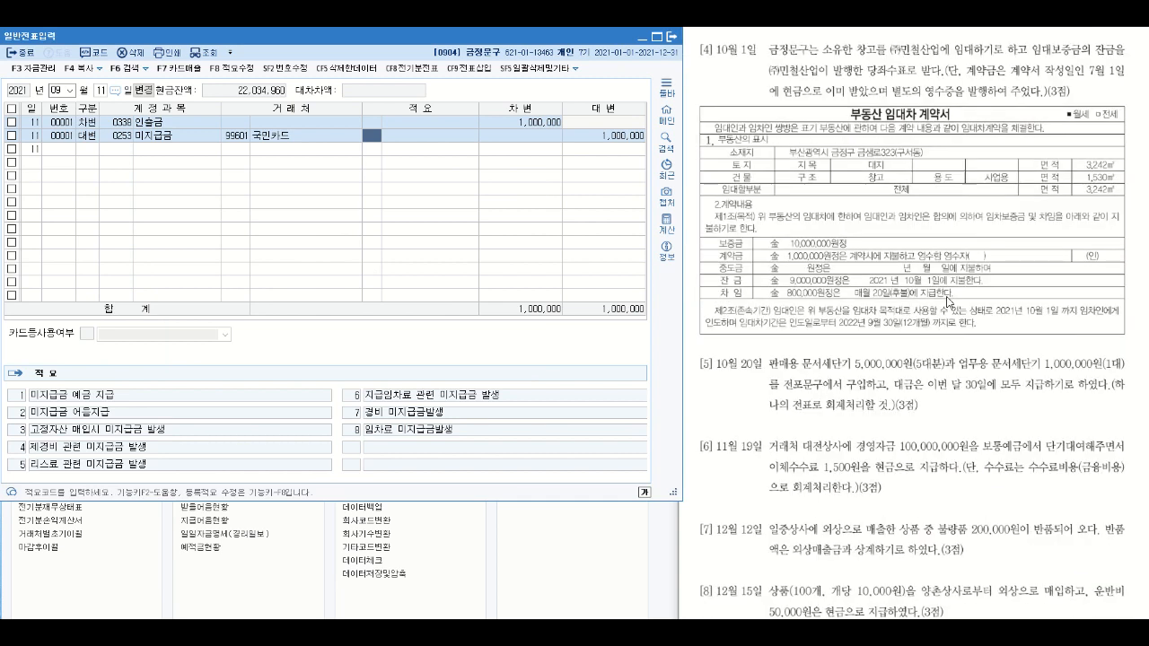
pyautogui.click(900, 229)
pyautogui.moveTo(686, 51); pyautogui.dragTo(761, 51)
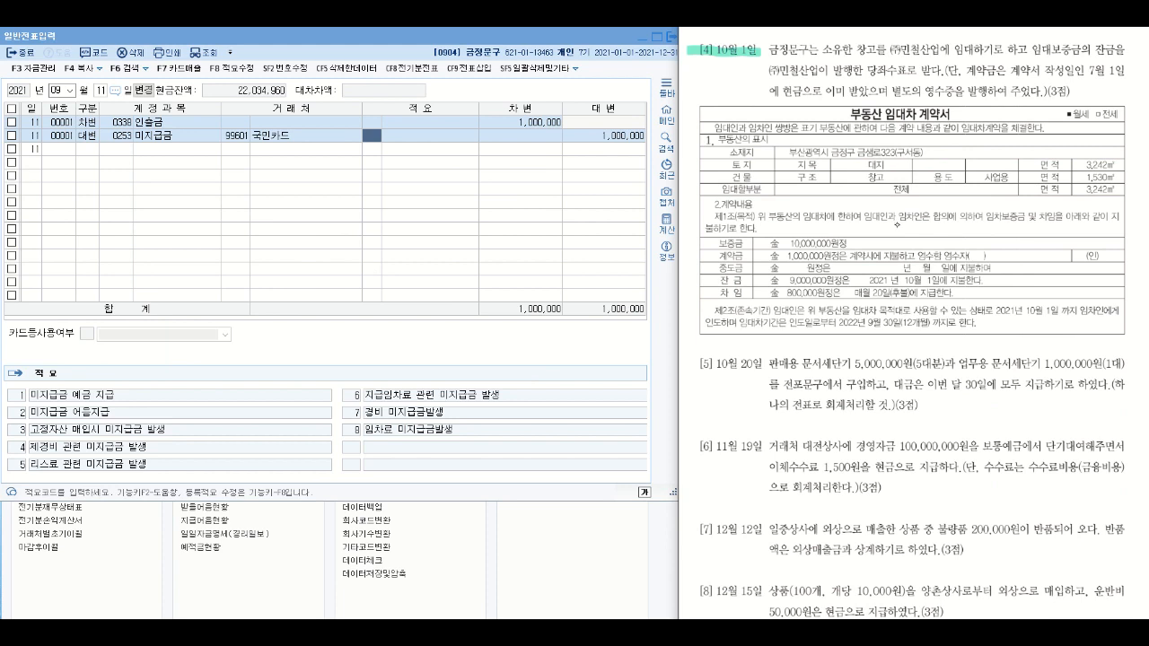
pyautogui.moveTo(1031, 50); pyautogui.dragTo(1086, 48)
pyautogui.moveTo(759, 69); pyautogui.dragTo(927, 69)
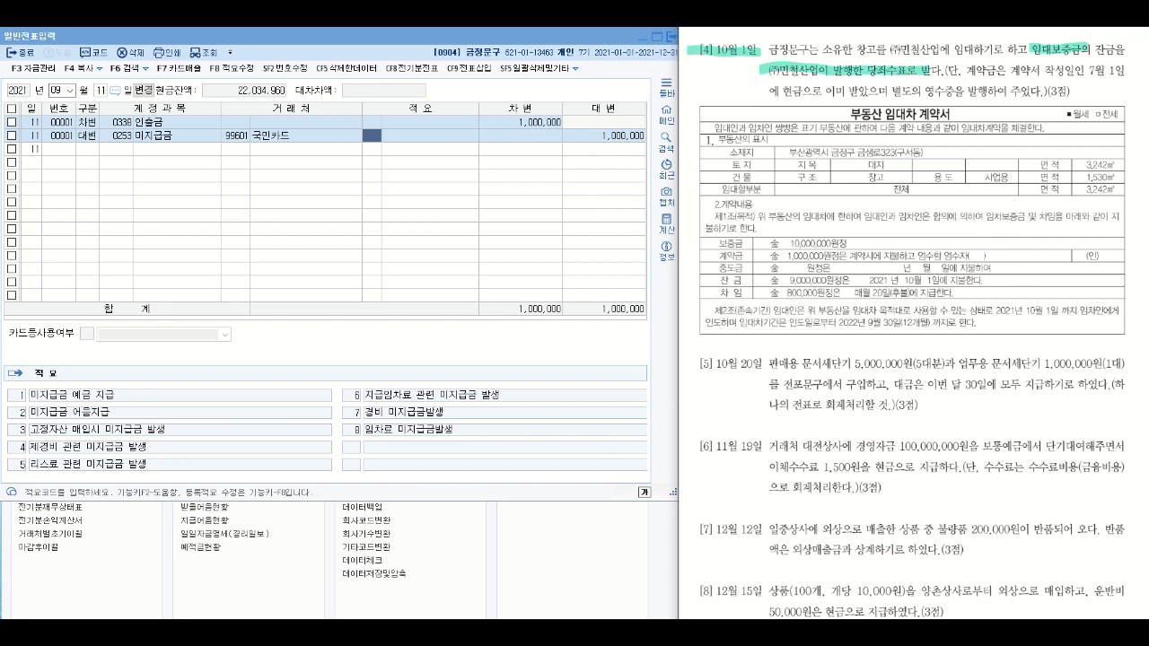
# - Draw an arrow from the highlighted 당좌수표 phrase in question [4] and handwrite 현금 beside it
pyautogui.moveTo(764, 63)
pyautogui.mouseDown()
pyautogui.moveTo(711, 81)
pyautogui.moveTo(731, 91)
pyautogui.mouseUp()
pyautogui.moveTo(685, 98); pyautogui.dragTo(707, 98)
pyautogui.moveTo(700, 110)
pyautogui.mouseDown()
pyautogui.moveTo(723, 116)
pyautogui.moveTo(724, 106)
pyautogui.mouseUp()
pyautogui.moveTo(719, 97)
pyautogui.mouseDown()
pyautogui.moveTo(732, 101)
pyautogui.moveTo(727, 117)
pyautogui.mouseUp()
pyautogui.moveTo(729, 101); pyautogui.dragTo(741, 112)
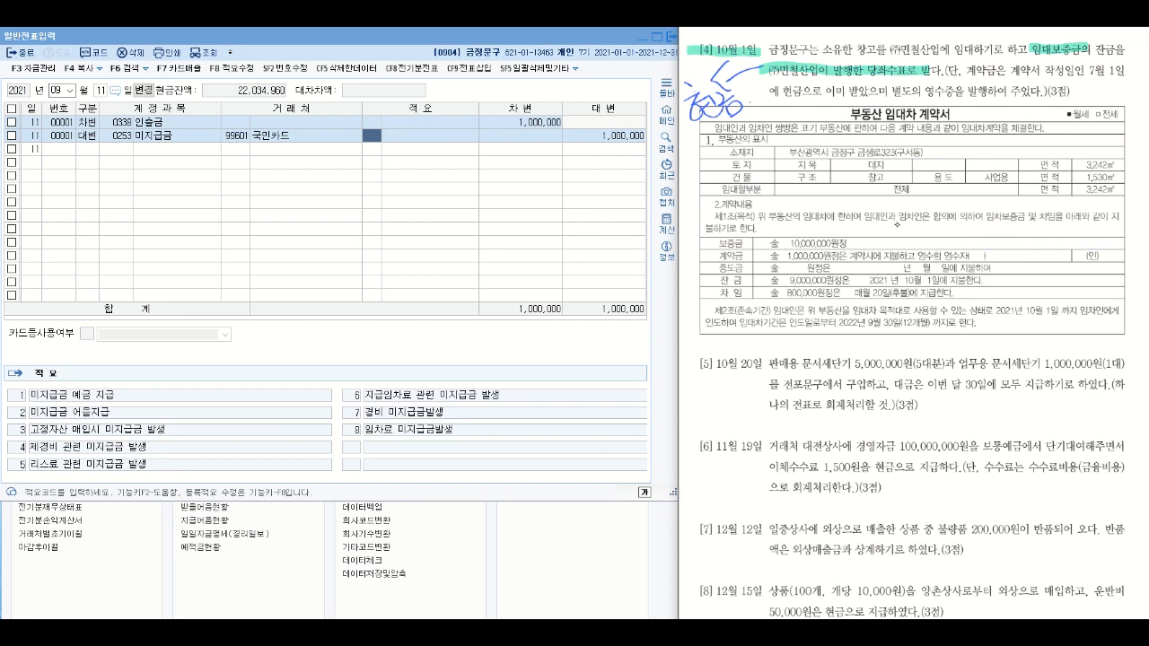
# - Highlight 7월 1일 in question [4] and draw an arrow down to a handwritten account note
pyautogui.moveTo(1078, 70)
pyautogui.mouseDown()
pyautogui.moveTo(1134, 70)
pyautogui.moveTo(1099, 71)
pyautogui.mouseUp()
pyautogui.moveTo(1087, 88)
pyautogui.mouseDown()
pyautogui.moveTo(1109, 88)
pyautogui.moveTo(1055, 125)
pyautogui.moveTo(1078, 126)
pyautogui.moveTo(1088, 112)
pyautogui.mouseUp()
pyautogui.moveTo(1099, 108)
pyautogui.mouseDown()
pyautogui.moveTo(1085, 132)
pyautogui.moveTo(1108, 131)
pyautogui.moveTo(1117, 105)
pyautogui.moveTo(1132, 103)
pyautogui.mouseUp()
pyautogui.moveTo(1113, 111)
pyautogui.mouseDown()
pyautogui.moveTo(1112, 132)
pyautogui.moveTo(1127, 128)
pyautogui.mouseUp()
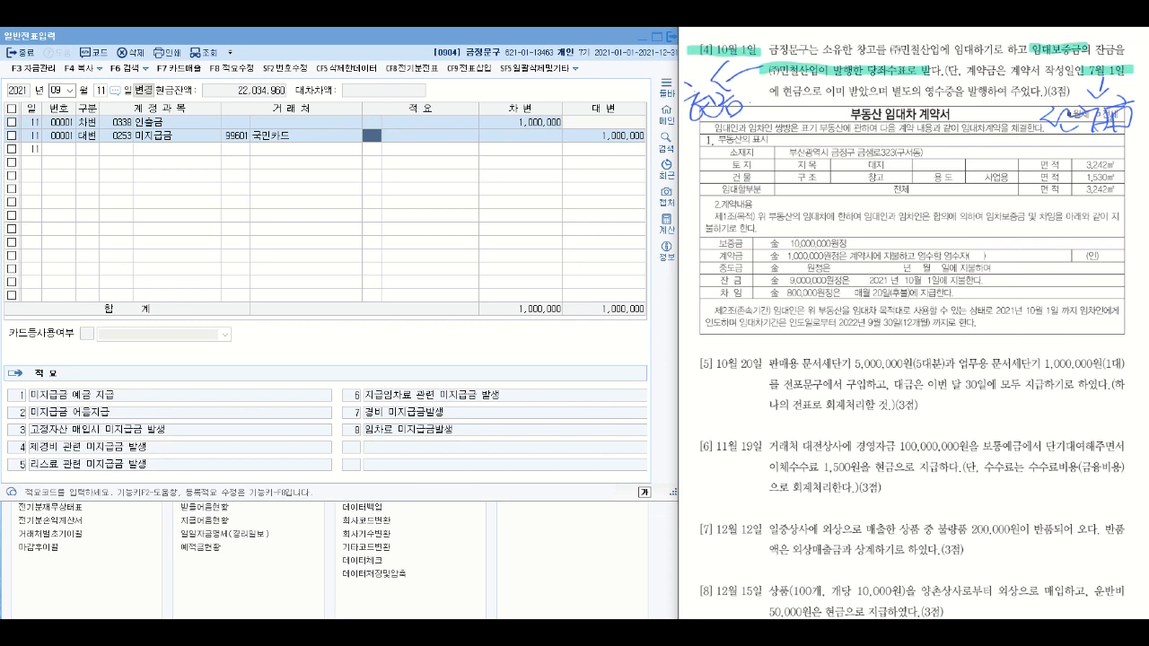
# - Circle 잔금 in question [4] and highlight the contract's 보증금 10,000,000원, 잔금 9,000,000원, 계약금 1,000,000원 and the handwritten account notes
pyautogui.moveTo(1118, 55)
pyautogui.mouseDown()
pyautogui.moveTo(1109, 39)
pyautogui.moveTo(1119, 52)
pyautogui.mouseUp()
pyautogui.moveTo(714, 241); pyautogui.dragTo(860, 240)
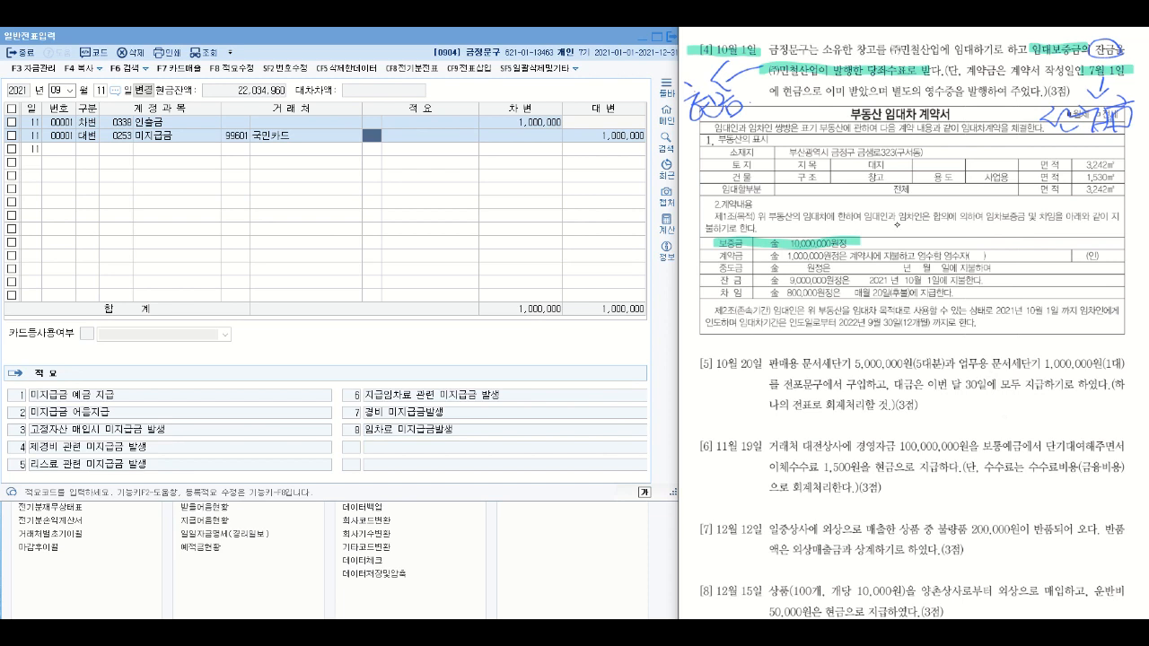
pyautogui.moveTo(718, 281); pyautogui.dragTo(850, 281)
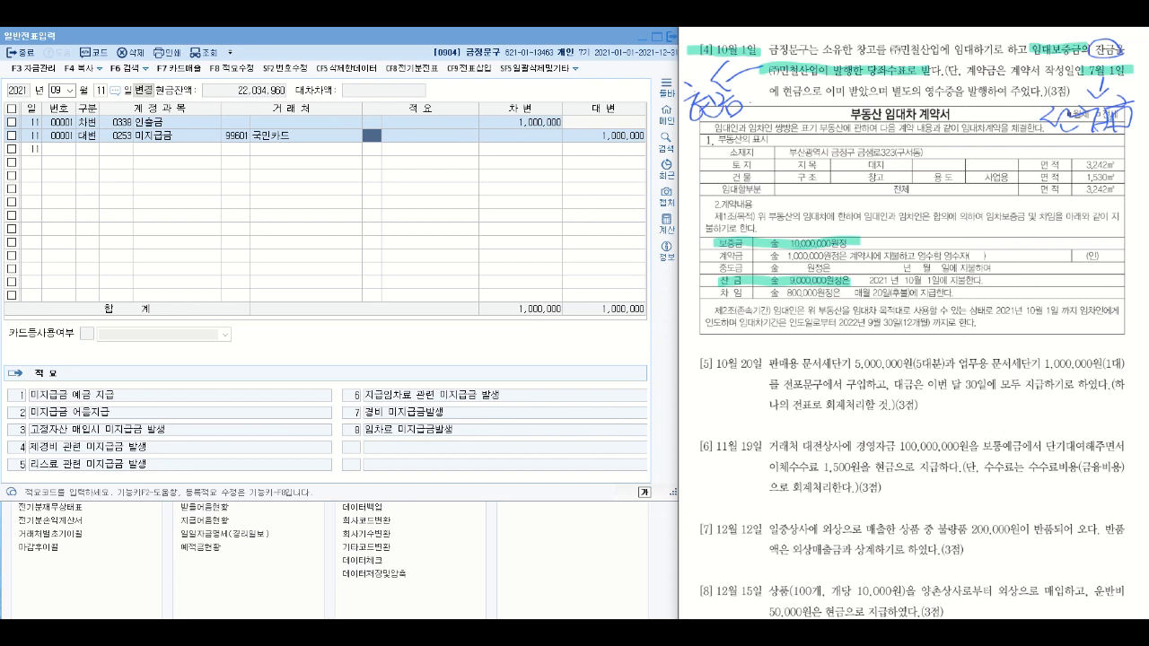
pyautogui.moveTo(691, 126); pyautogui.dragTo(738, 89)
pyautogui.moveTo(985, 410); pyautogui.dragTo(1026, 407)
pyautogui.click(1024, 406)
pyautogui.moveTo(772, 257); pyautogui.dragTo(847, 255)
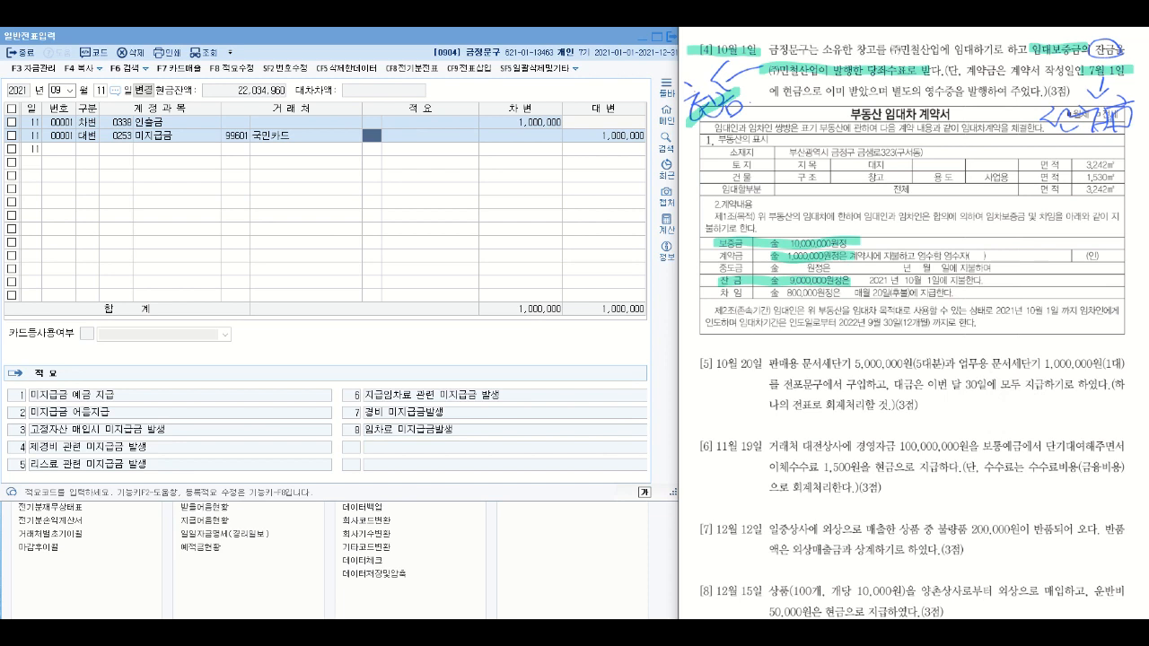
pyautogui.moveTo(1034, 132); pyautogui.dragTo(1125, 109)
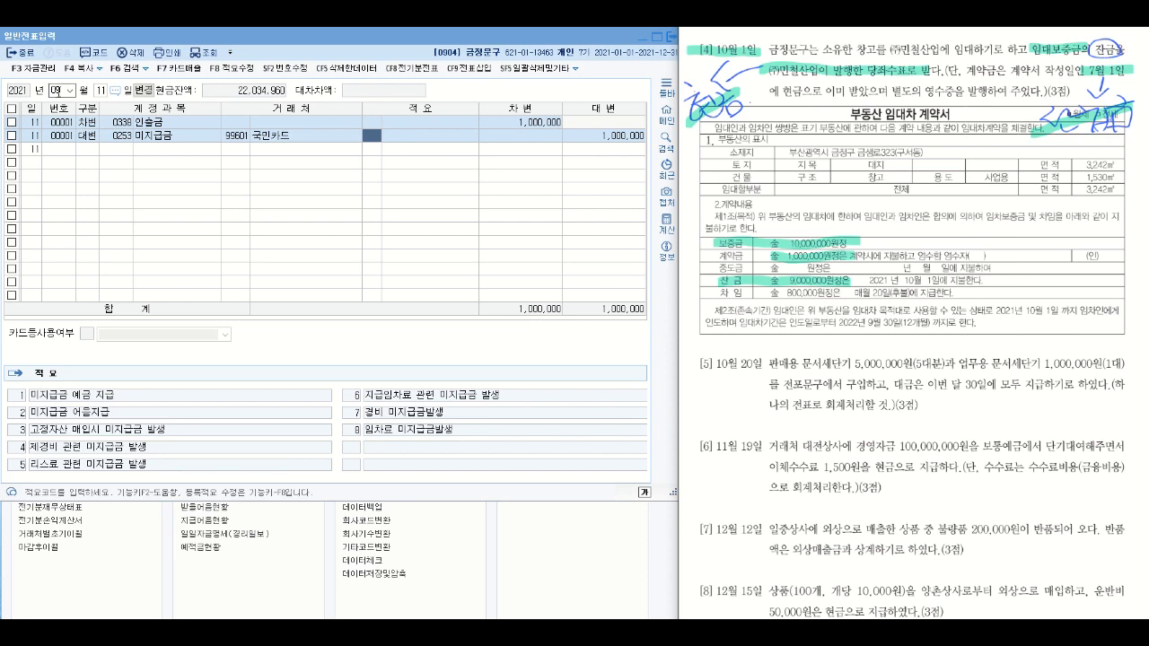
# - Set the voucher date to month 10, day 1
pyautogui.click(57, 92)
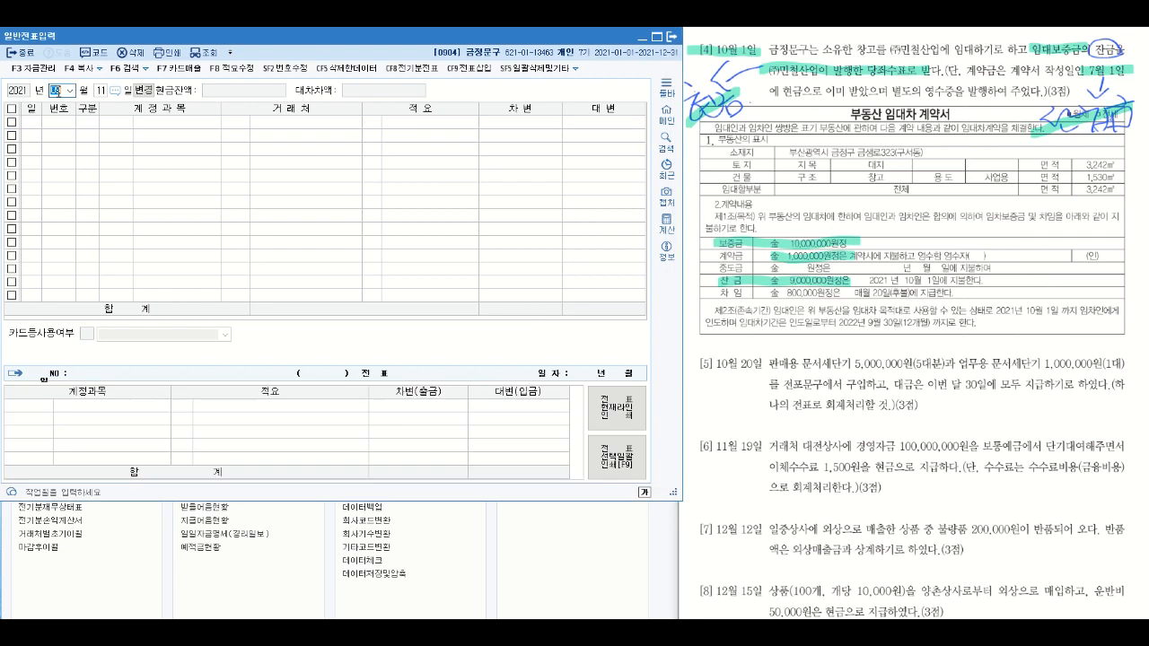
pyautogui.write('101')
pyautogui.press('Return')
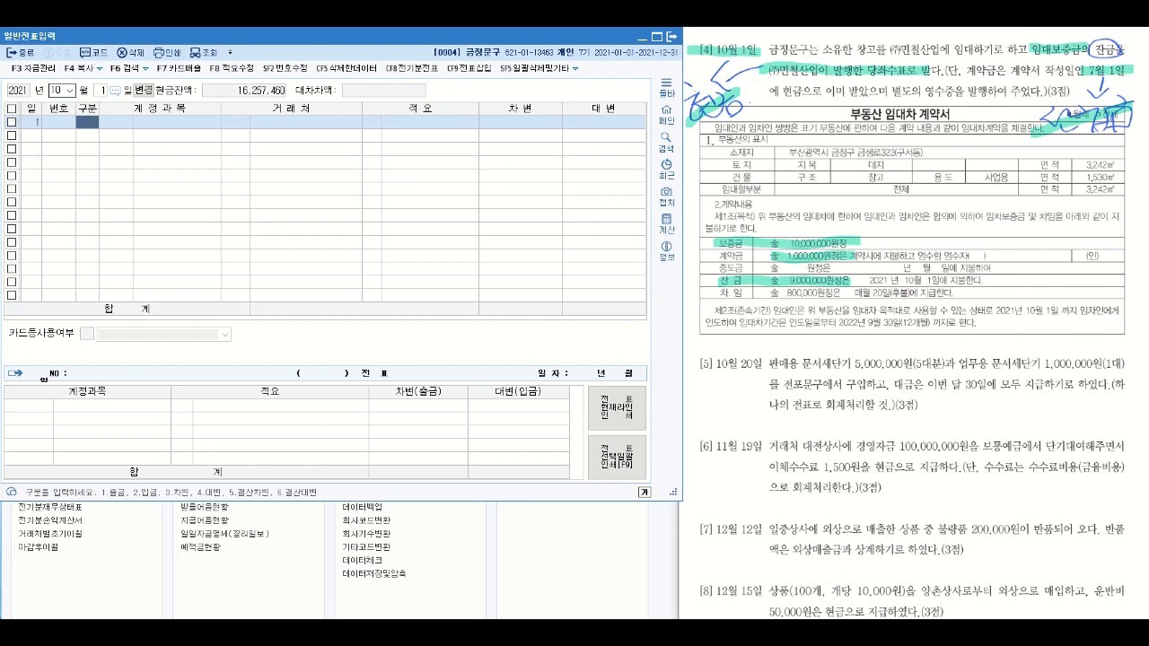
# - Search the vouchers dated from 2021-07-01 to 2021-07-01
pyautogui.click(130, 69)
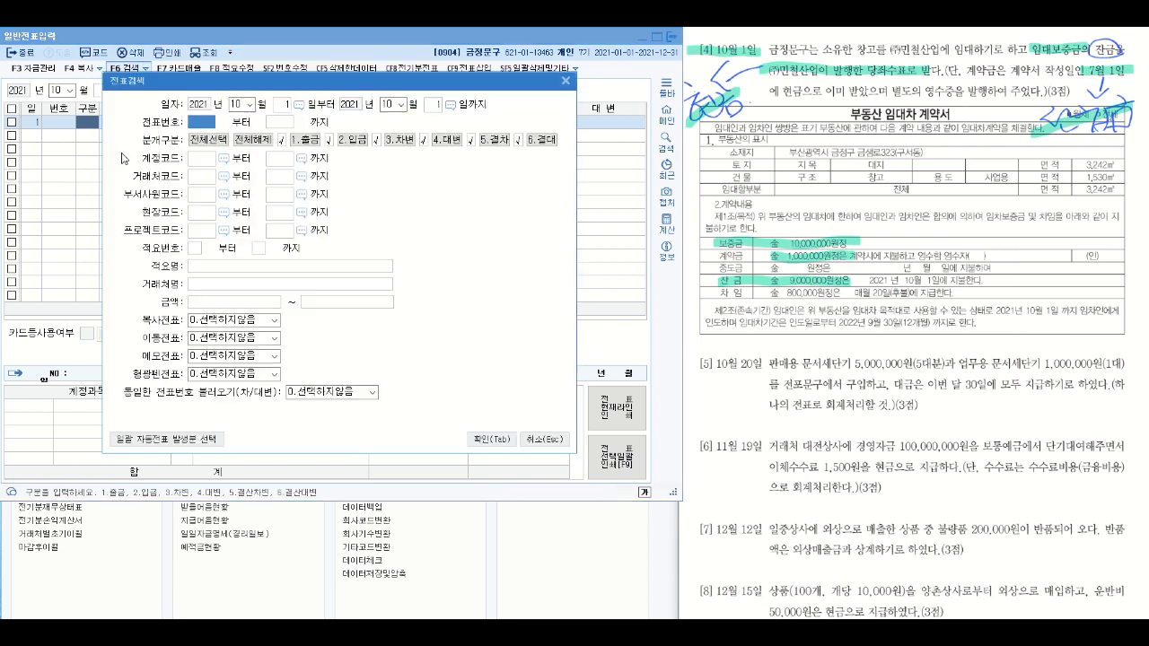
pyautogui.click(236, 104)
pyautogui.write('07')
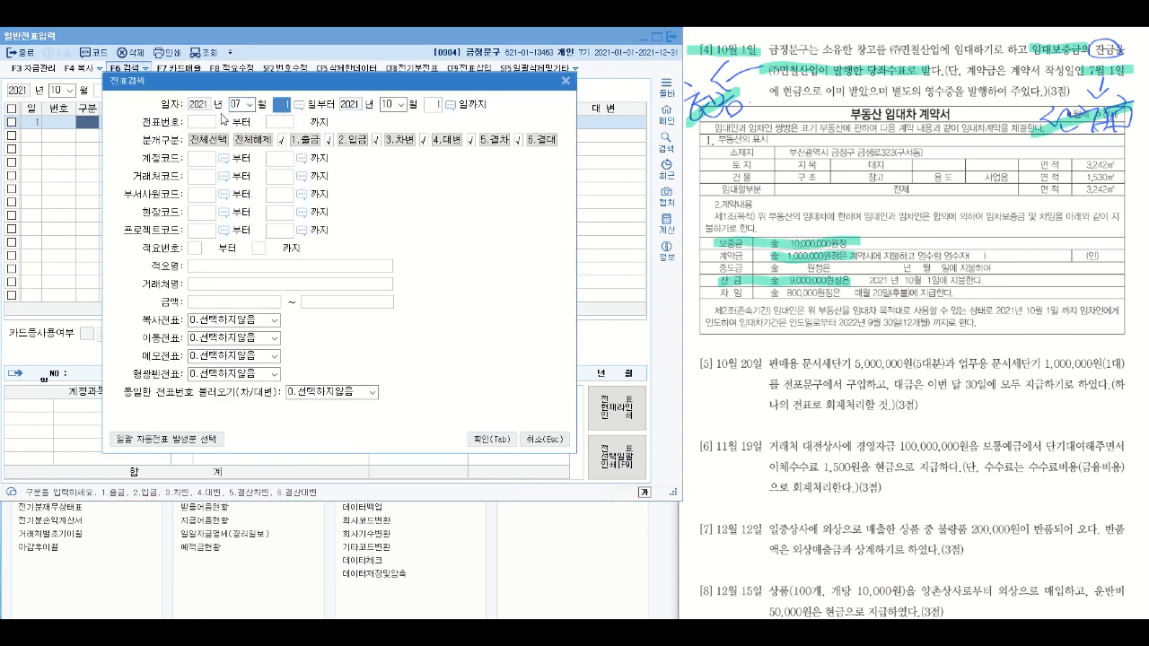
pyautogui.click(387, 105)
pyautogui.write('07')
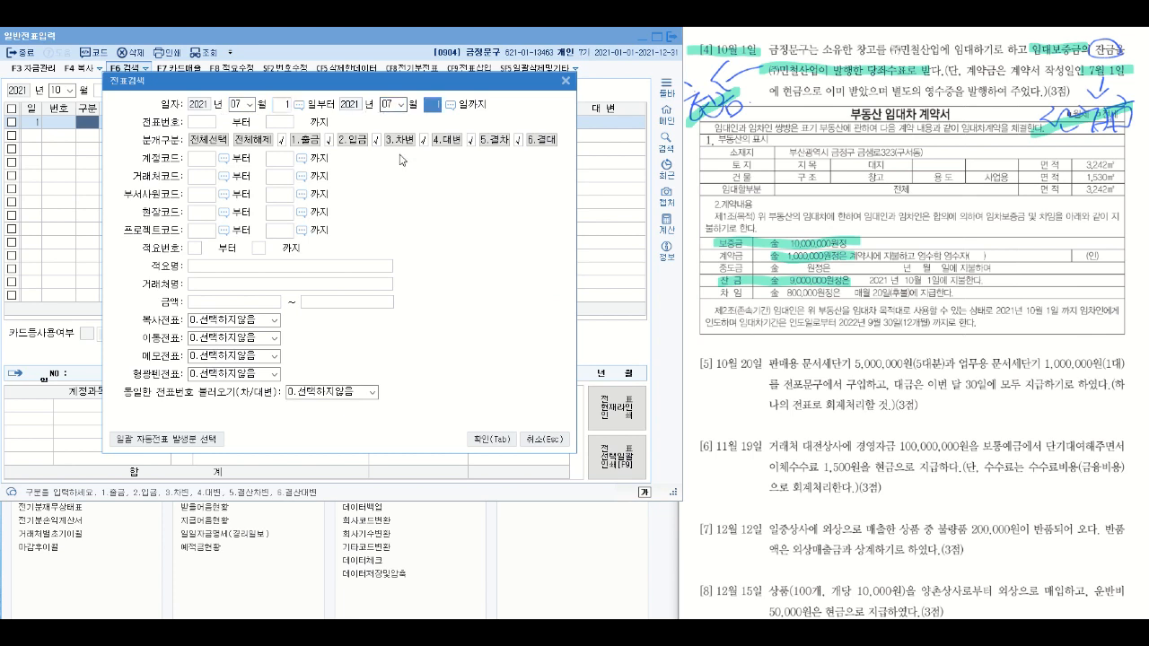
pyautogui.click(491, 444)
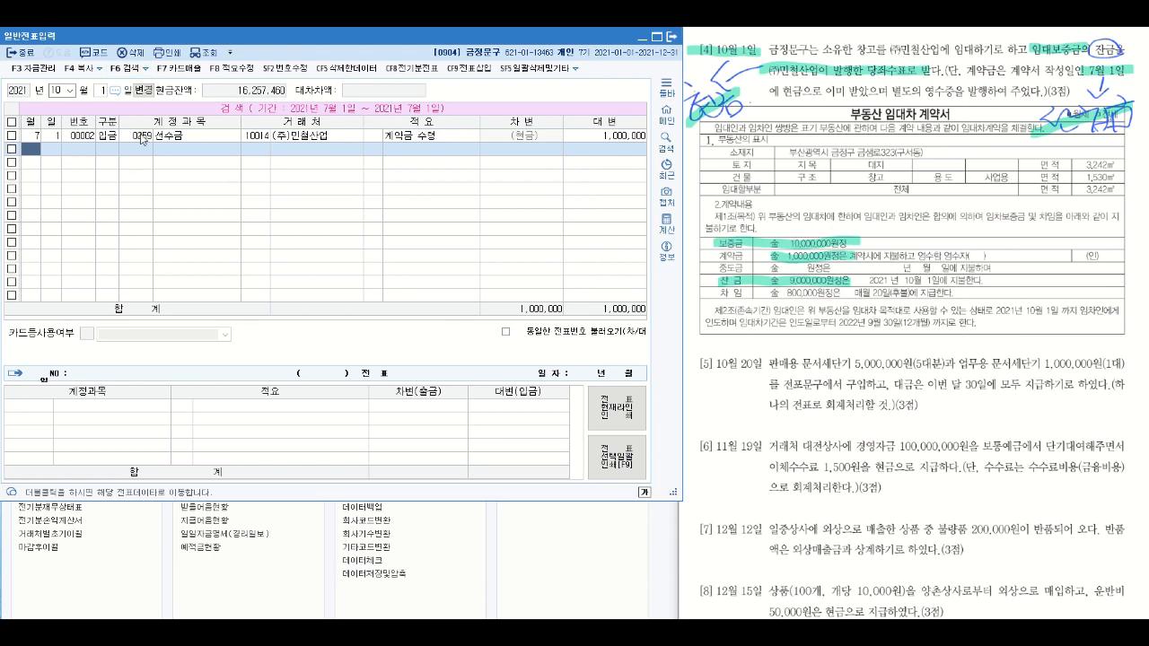
# - Erase the handwritten note under 7월 1일 in question [4], rewrite it there and highlight it
pyautogui.click(1039, 121)
pyautogui.moveTo(1039, 121); pyautogui.dragTo(1124, 113)
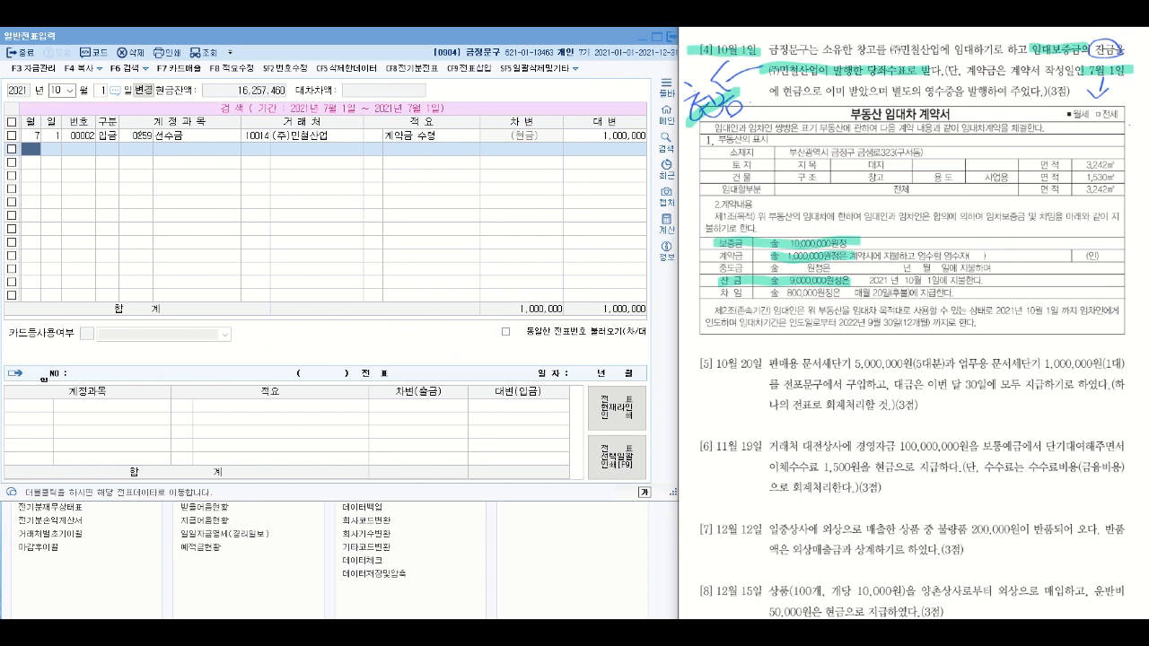
pyautogui.moveTo(1050, 106)
pyautogui.mouseDown()
pyautogui.moveTo(1032, 141)
pyautogui.moveTo(1076, 151)
pyautogui.moveTo(1082, 129)
pyautogui.moveTo(1117, 127)
pyautogui.moveTo(1095, 157)
pyautogui.mouseUp()
pyautogui.moveTo(1112, 99)
pyautogui.mouseDown()
pyautogui.moveTo(1127, 123)
pyautogui.moveTo(1144, 124)
pyautogui.mouseUp()
pyautogui.moveTo(1119, 132)
pyautogui.mouseDown()
pyautogui.moveTo(1120, 150)
pyautogui.moveTo(1133, 151)
pyautogui.mouseUp()
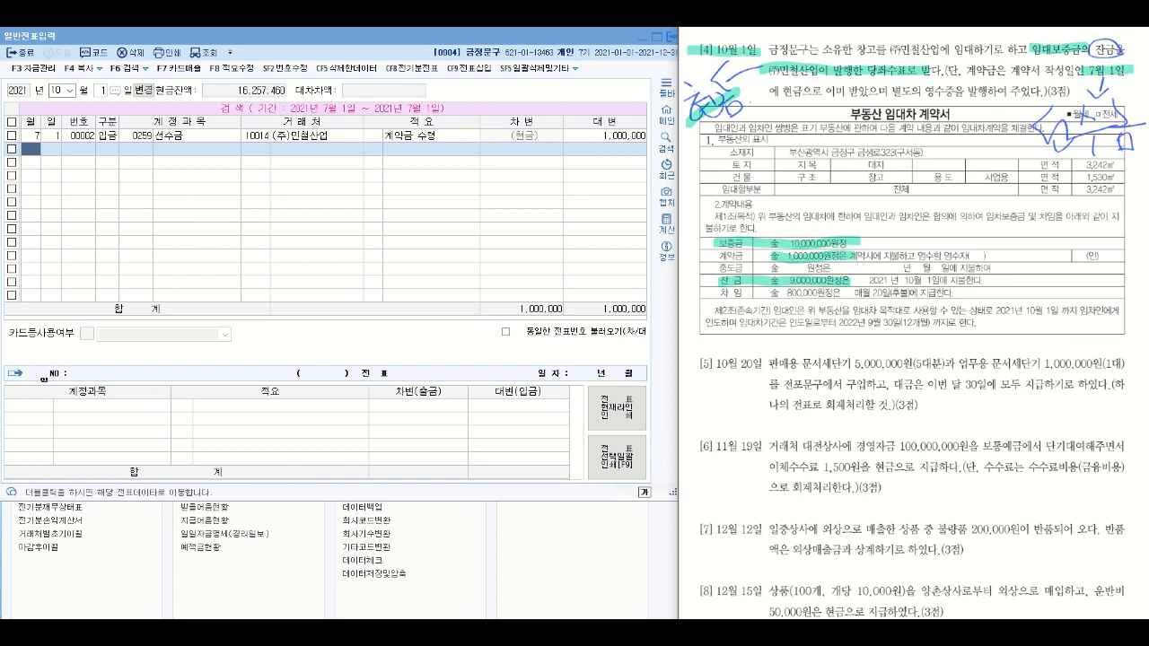
pyautogui.moveTo(995, 142); pyautogui.dragTo(1132, 120)
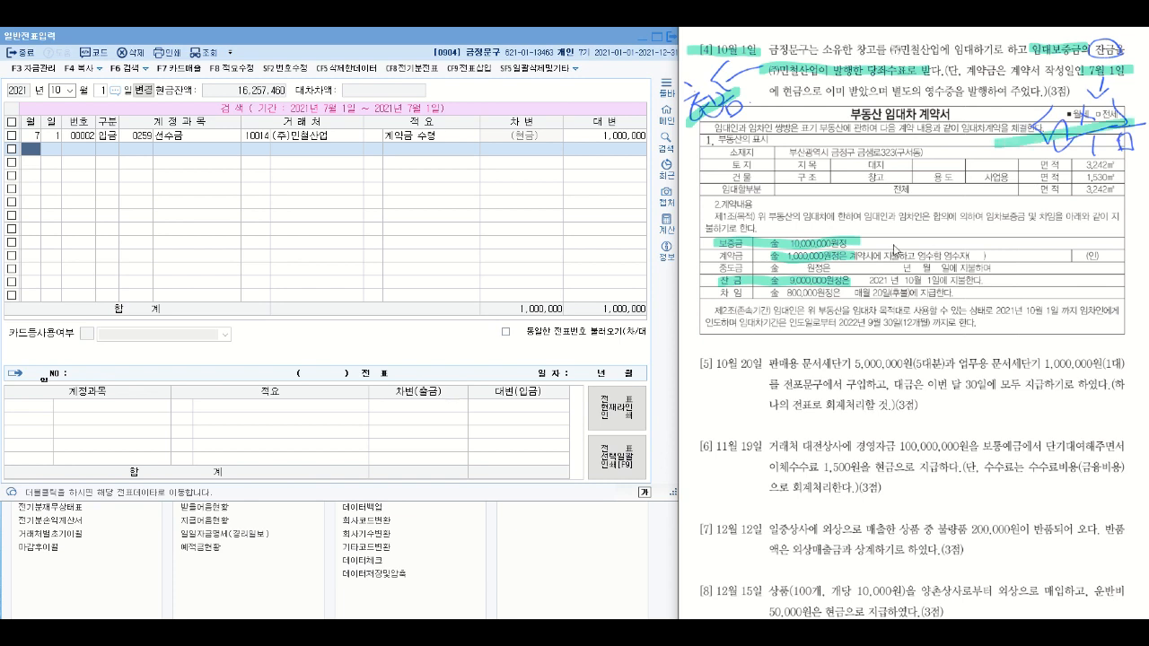
# - Examine the accounts of the July 1 contract deposit voucher and return to the October 1 entry grid
pyautogui.click(142, 136)
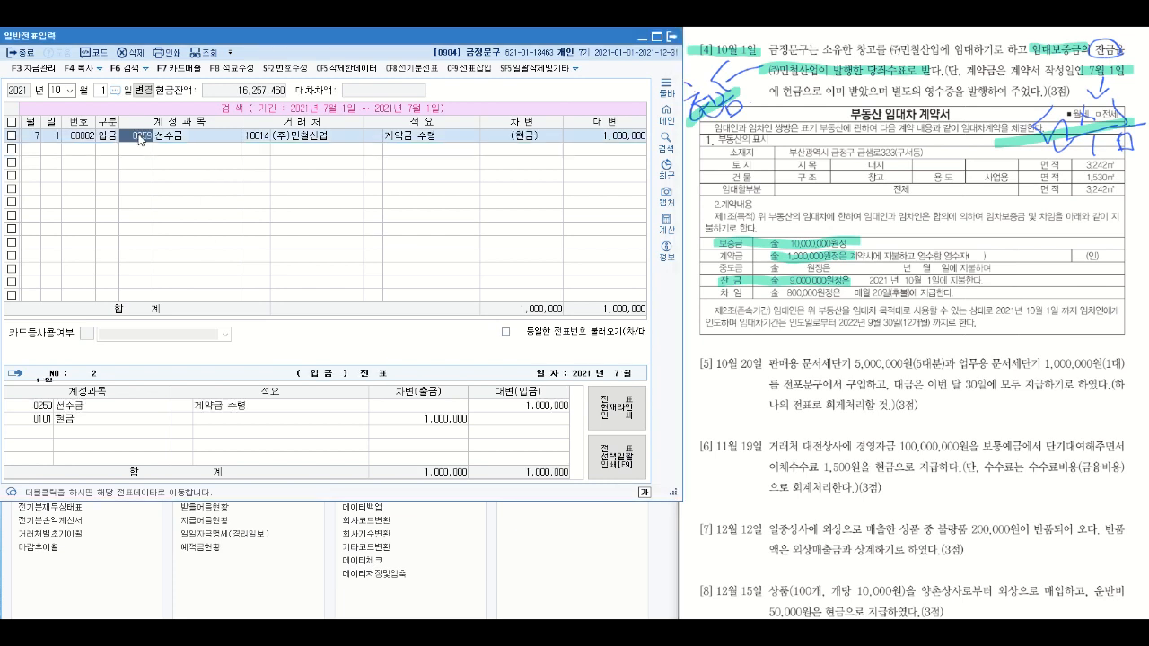
pyautogui.click(124, 411)
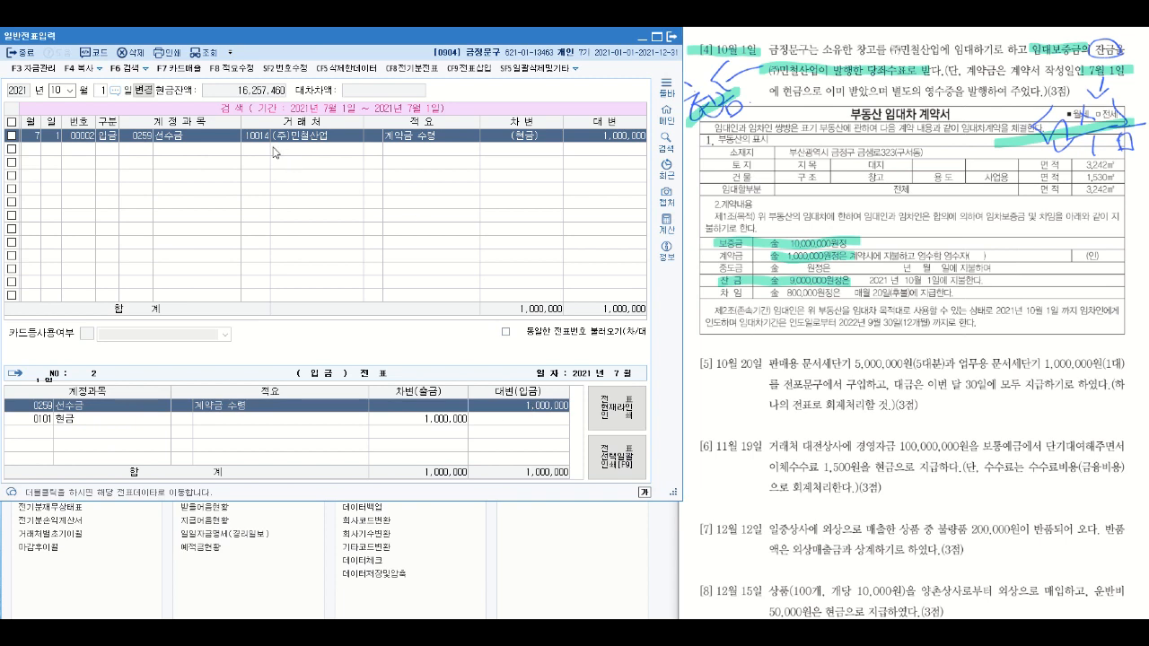
pyautogui.click(104, 149)
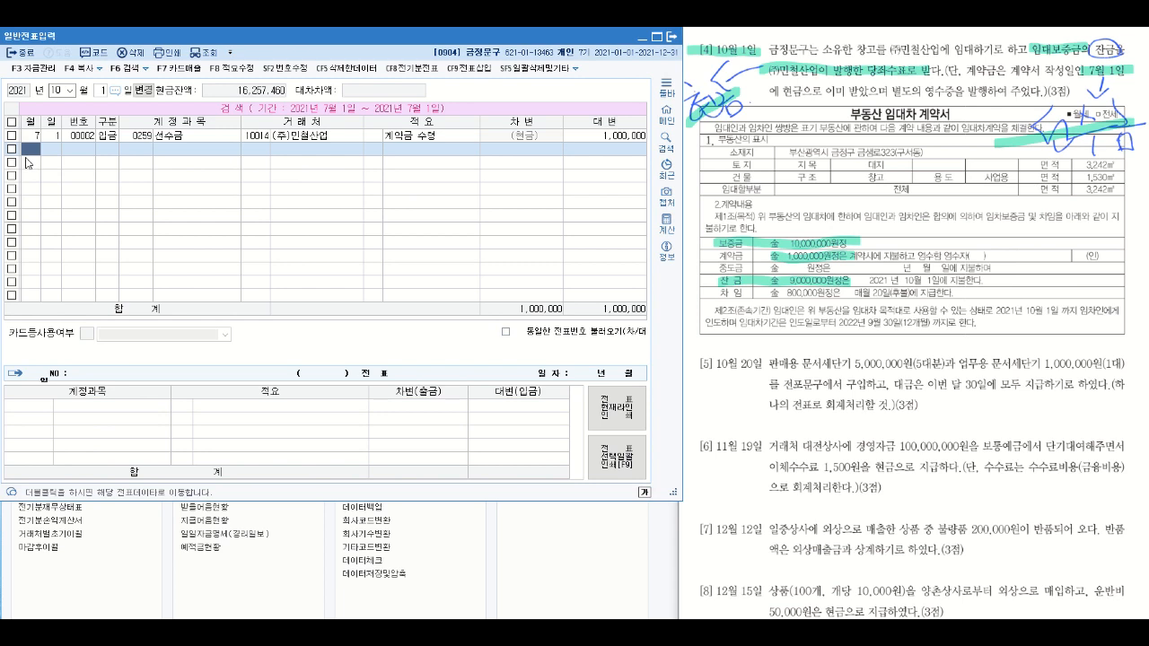
pyautogui.press('Escape')
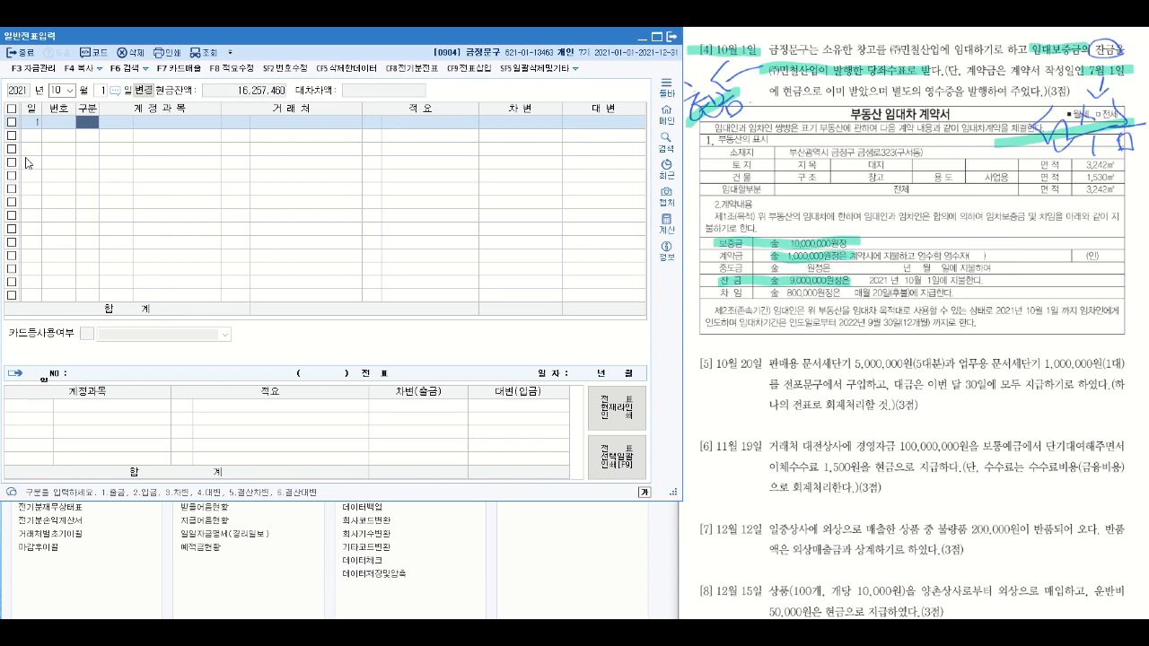
# - Enter a 차변 line for account 0259 선수금 with (주)민철산업 as the 거래처 and an amount of 1,000,000
pyautogui.write('3선수')
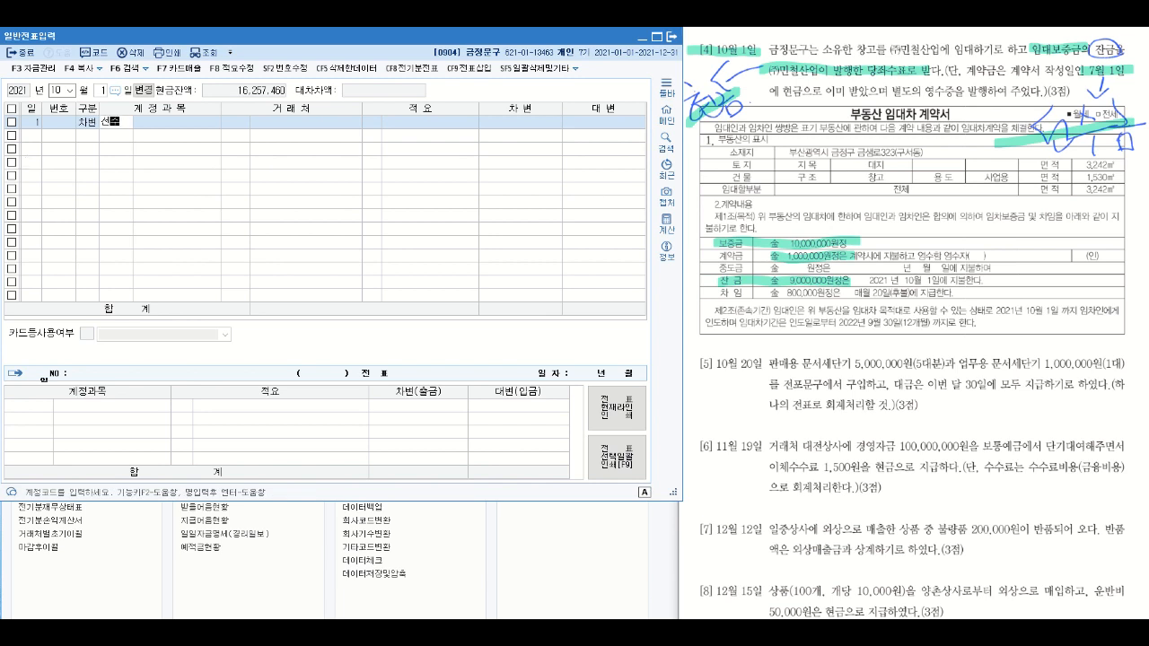
pyautogui.press('Return')
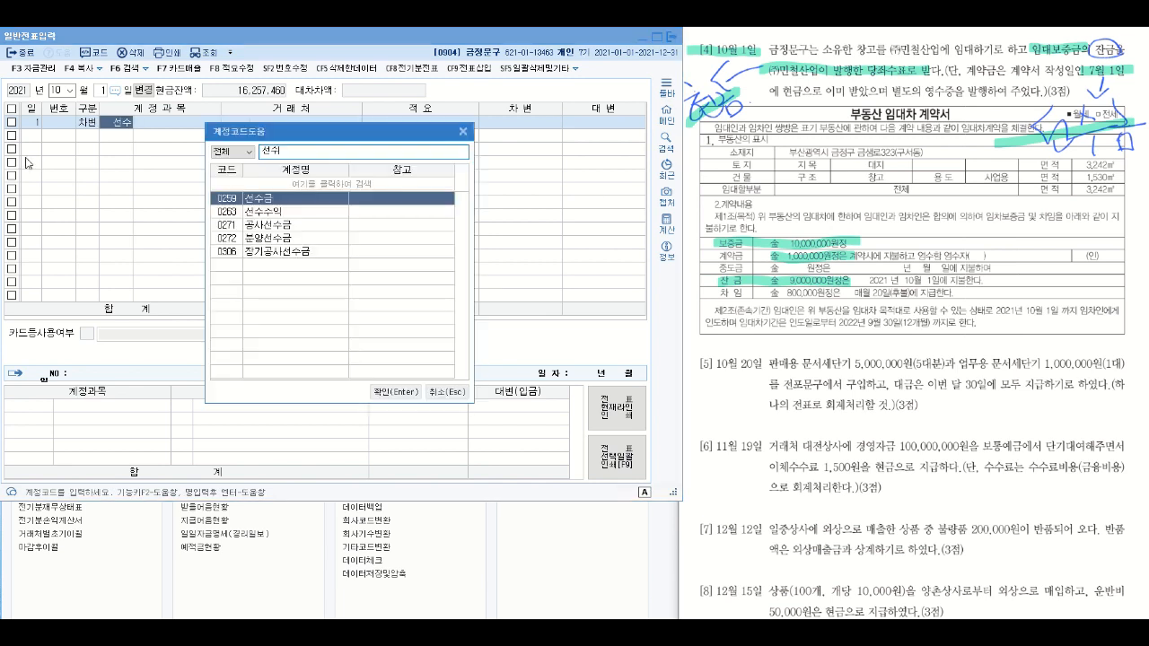
pyautogui.press('Return')
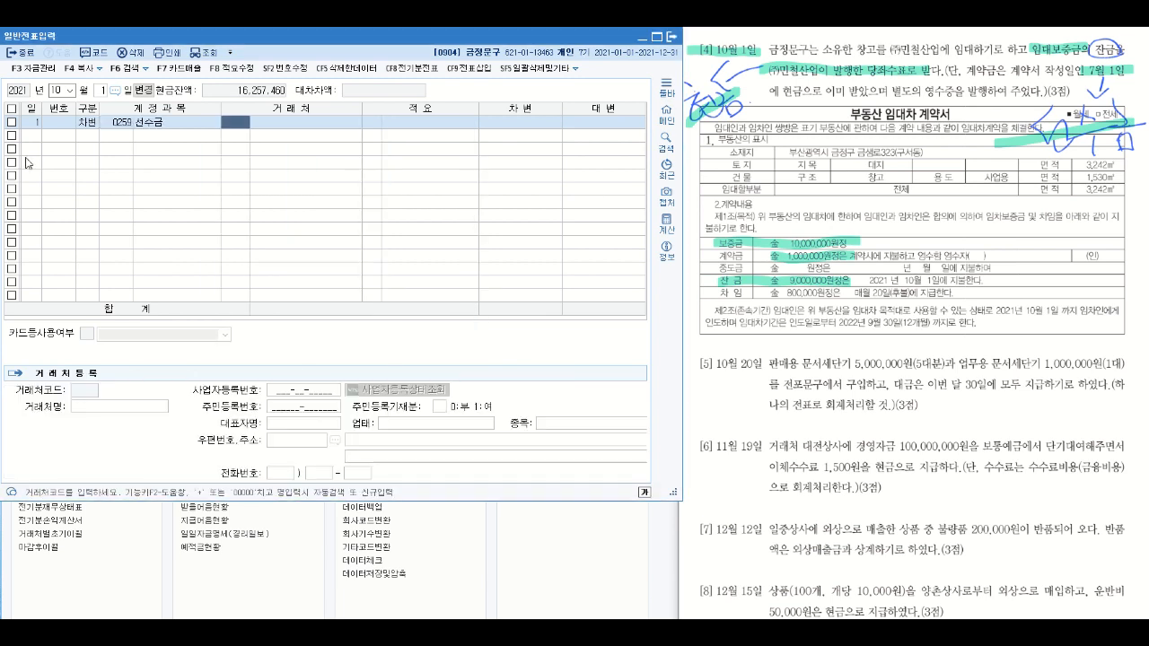
pyautogui.write('민철')
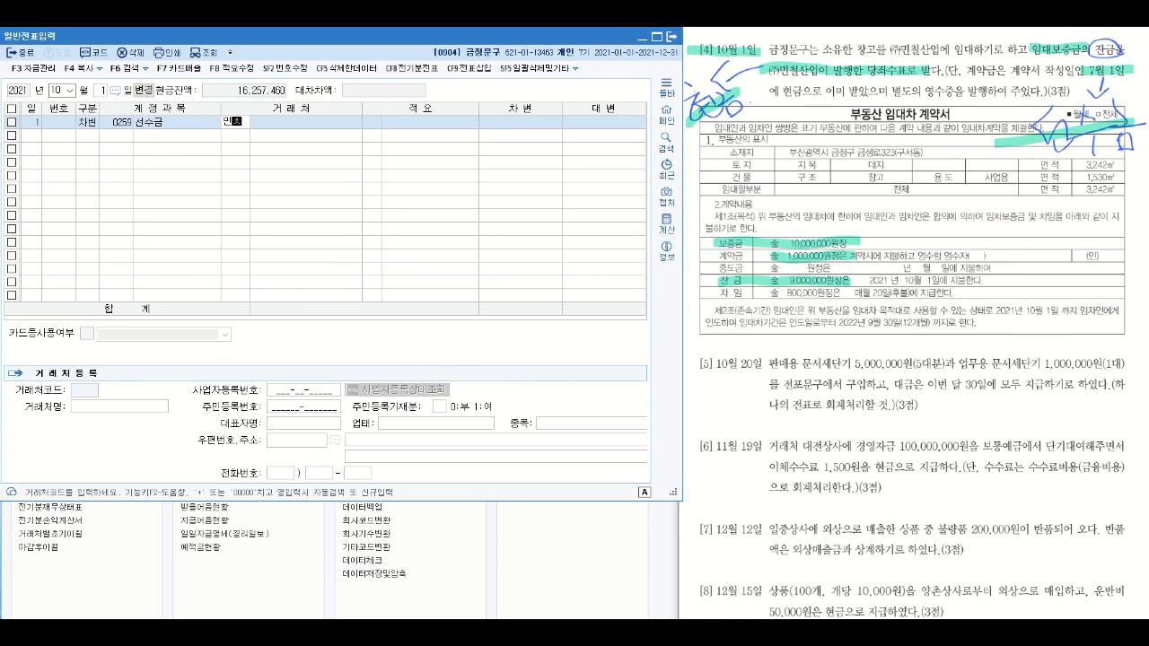
pyautogui.press('Return')
pyautogui.press('Return')
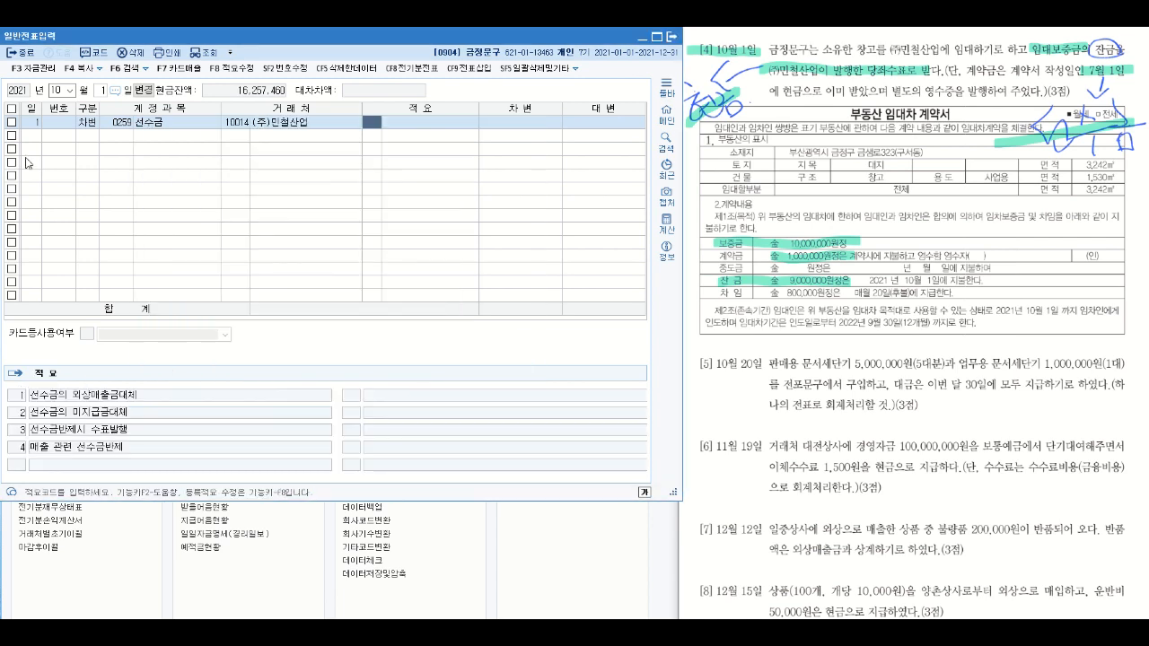
pyautogui.press('Return')
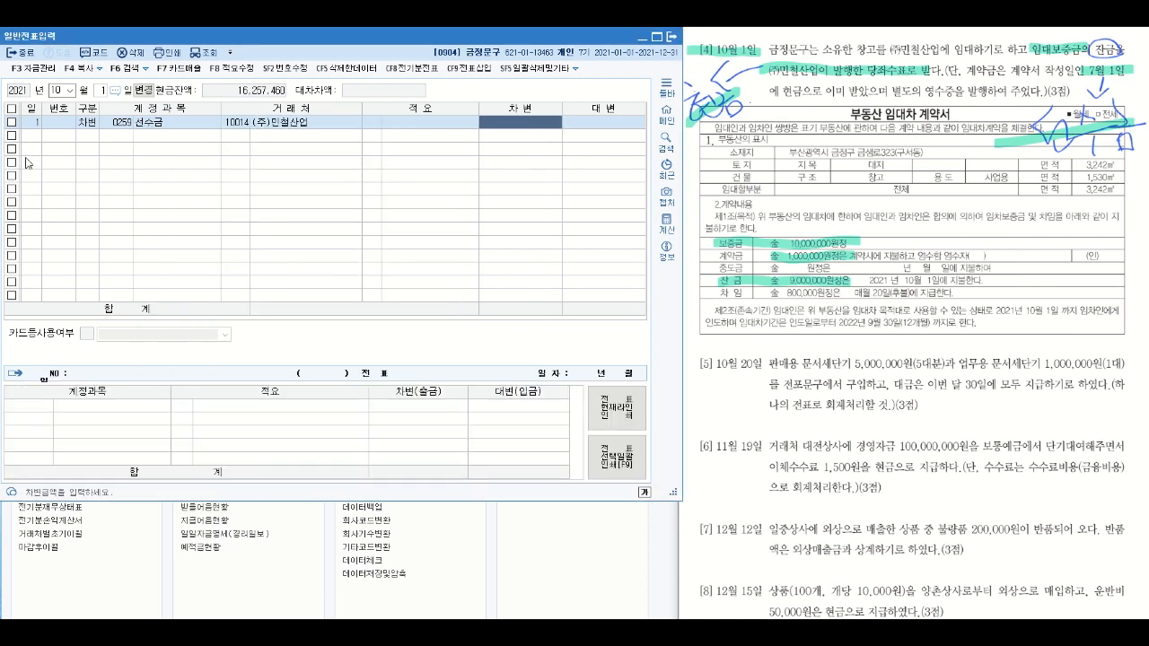
pyautogui.write('1000000')
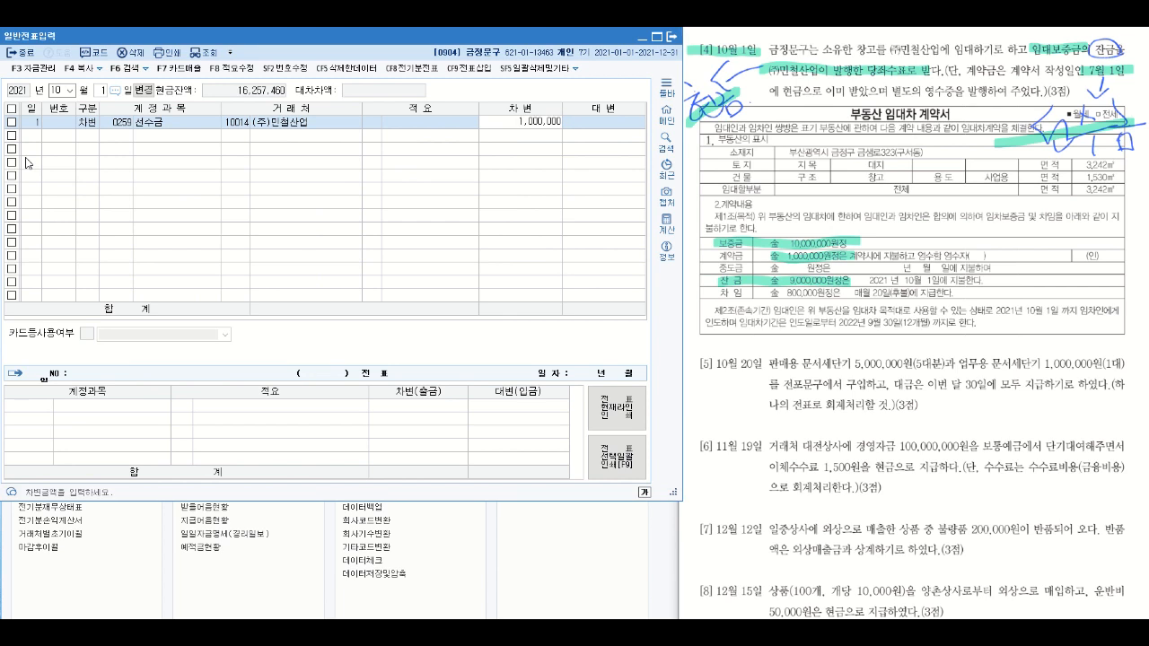
pyautogui.press('Return')
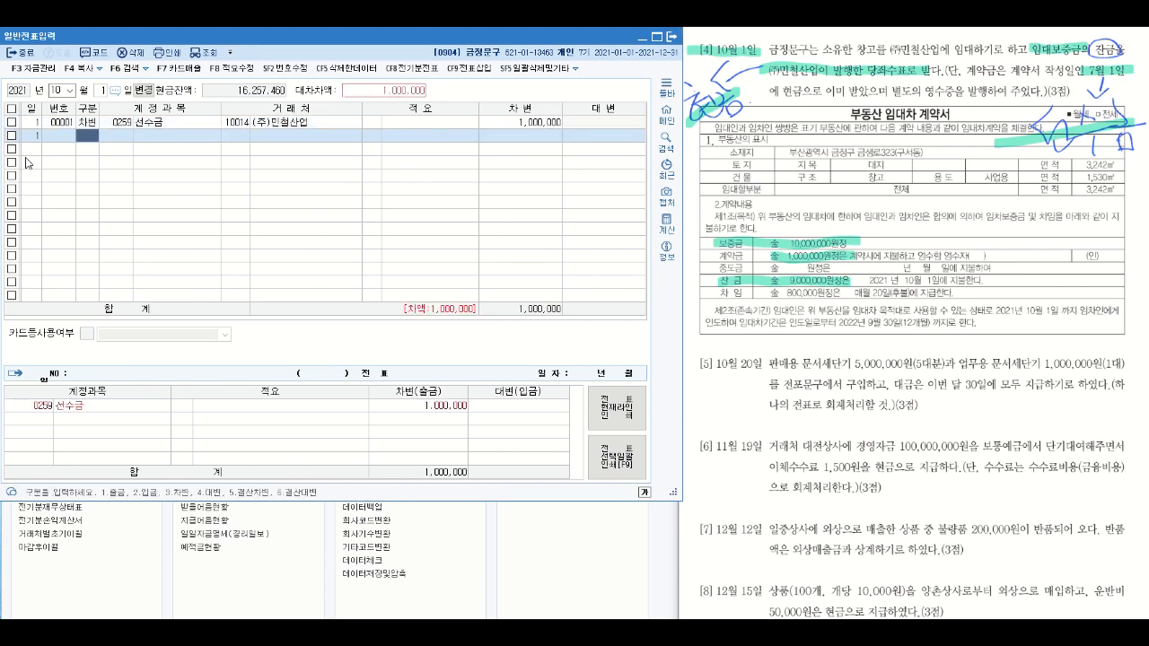
# - Add a 차변 line for account 0101 현금 with an amount of 9,000,000
pyautogui.write('3')
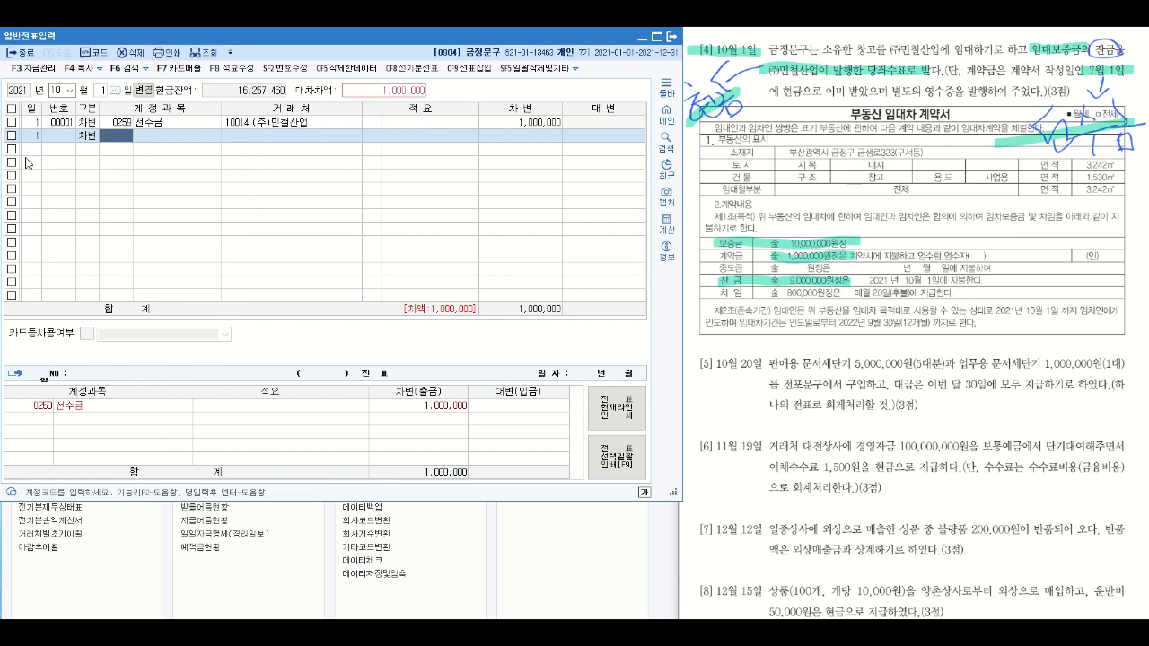
pyautogui.write('101')
pyautogui.press('Return')
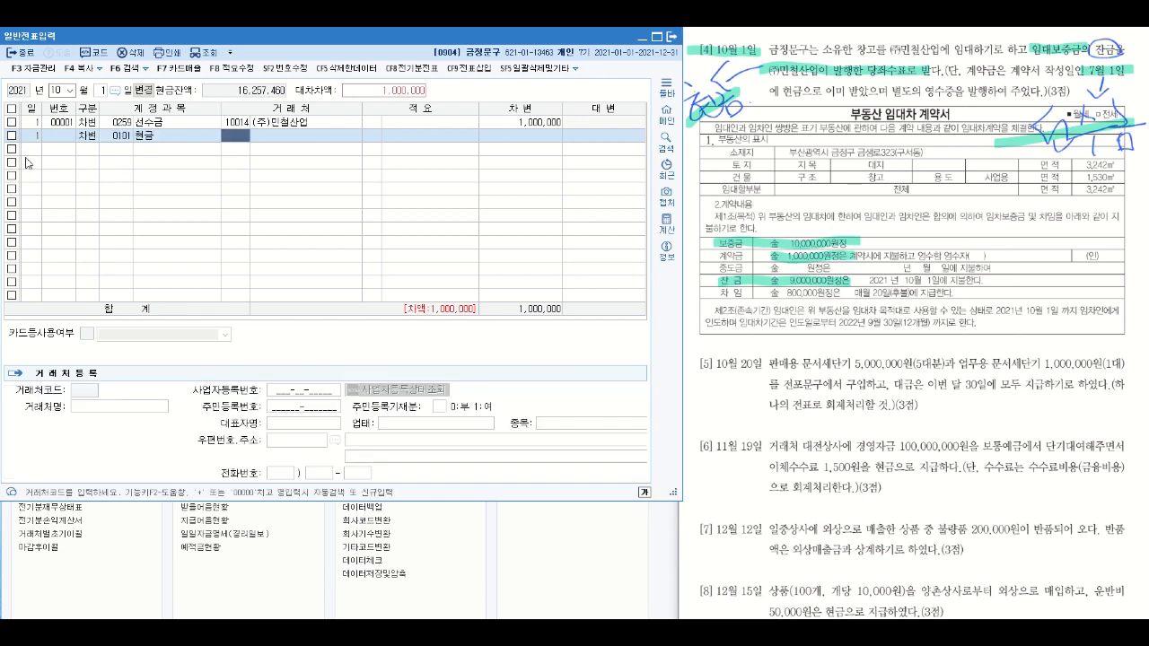
pyautogui.press('Return')
pyautogui.press('Return')
pyautogui.write('9,000,000')
pyautogui.press('Return')
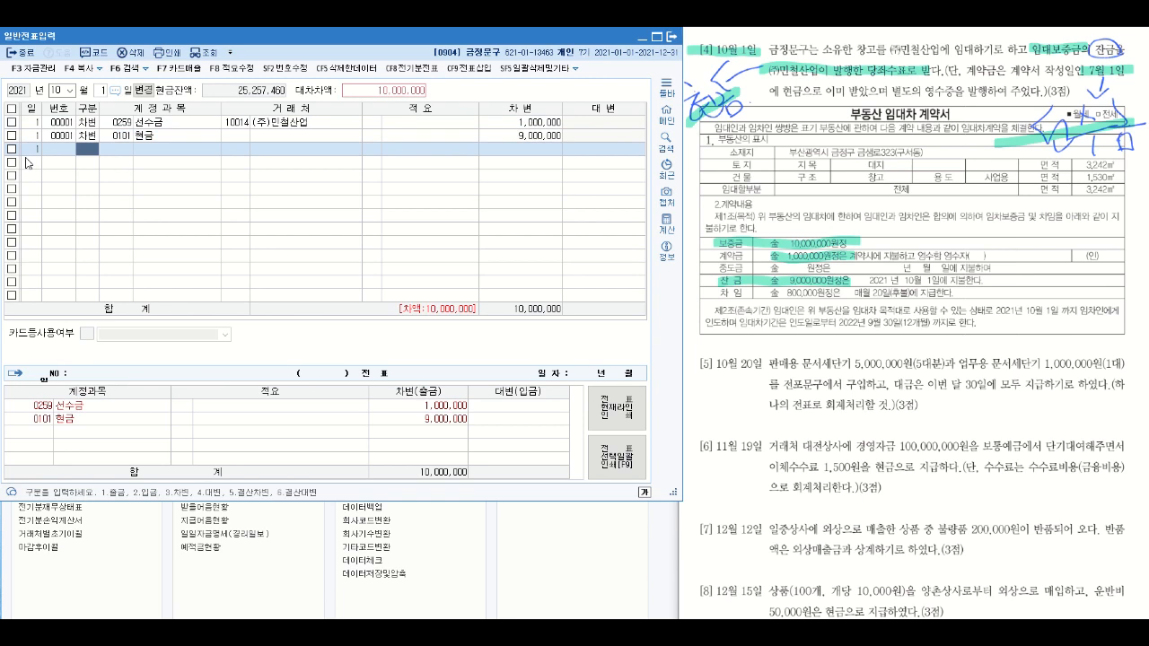
# - Highlight 임대보증금 in question [4] and add a 대변 line for account 0294 임대보증금, 거래처 10014 (주)민철산업, amount 10,000,000
pyautogui.moveTo(1021, 43)
pyautogui.mouseDown()
pyautogui.moveTo(1050, 35)
pyautogui.moveTo(1073, 60)
pyautogui.mouseUp()
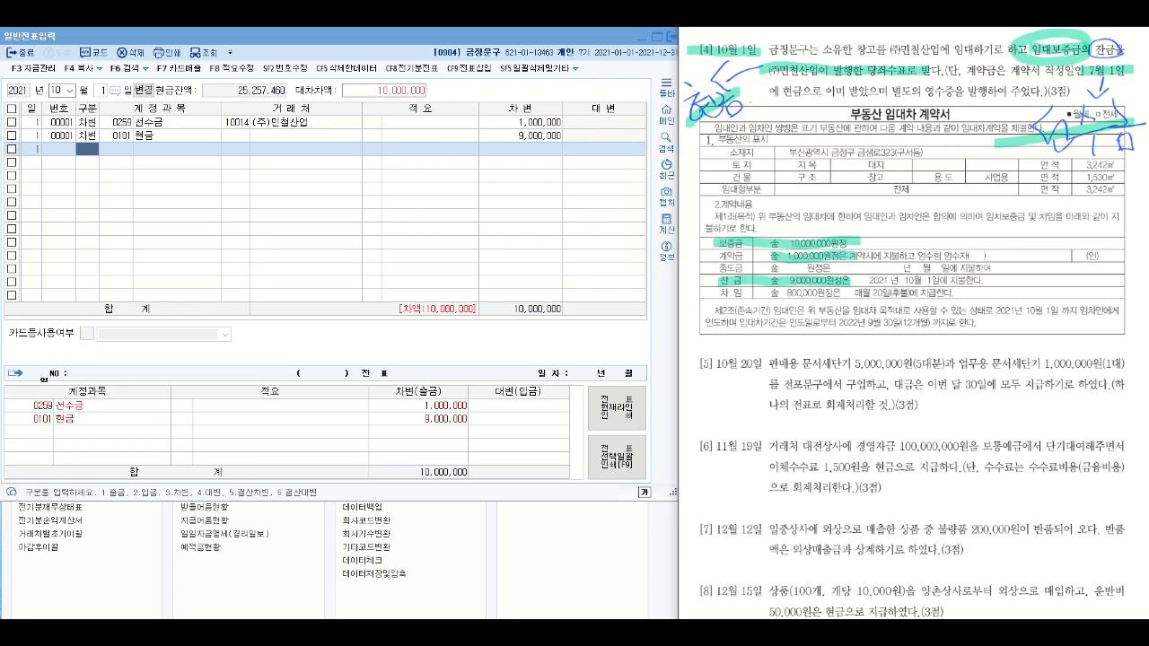
pyautogui.click(88, 151)
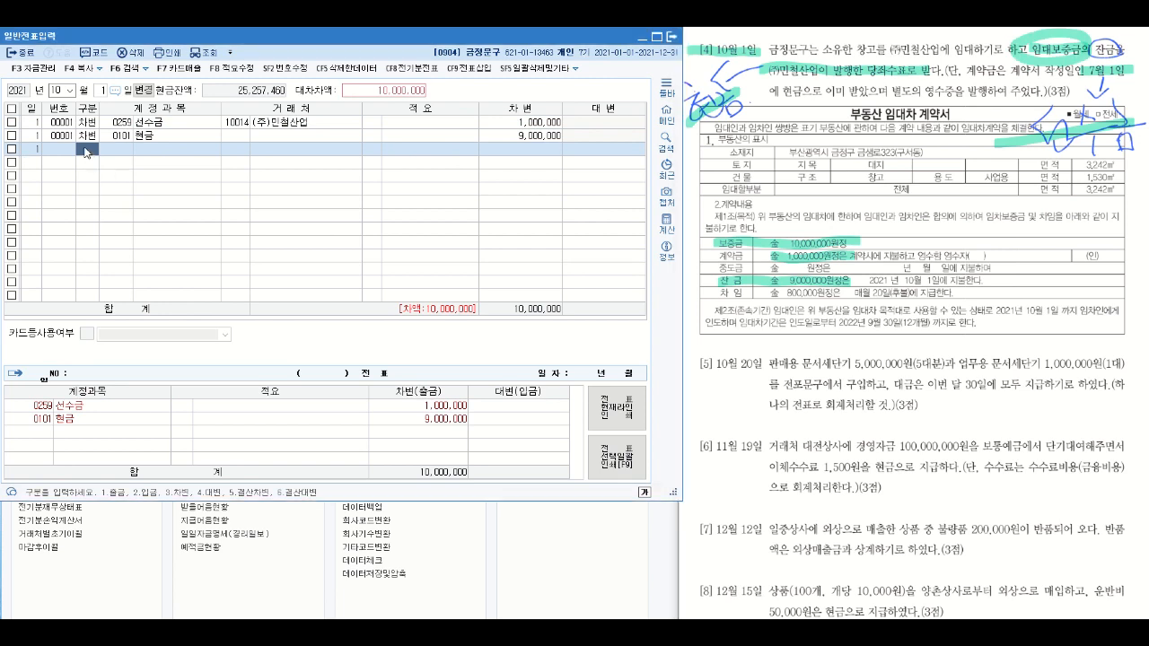
pyautogui.write('4임대')
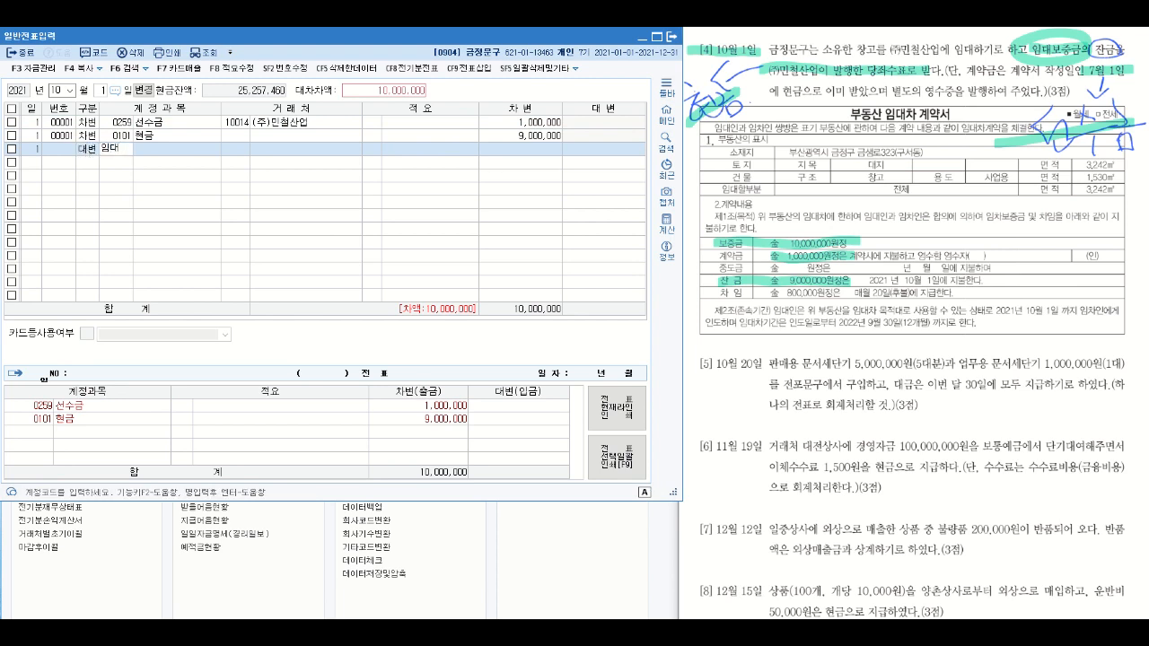
pyautogui.press('Return')
pyautogui.press('Return')
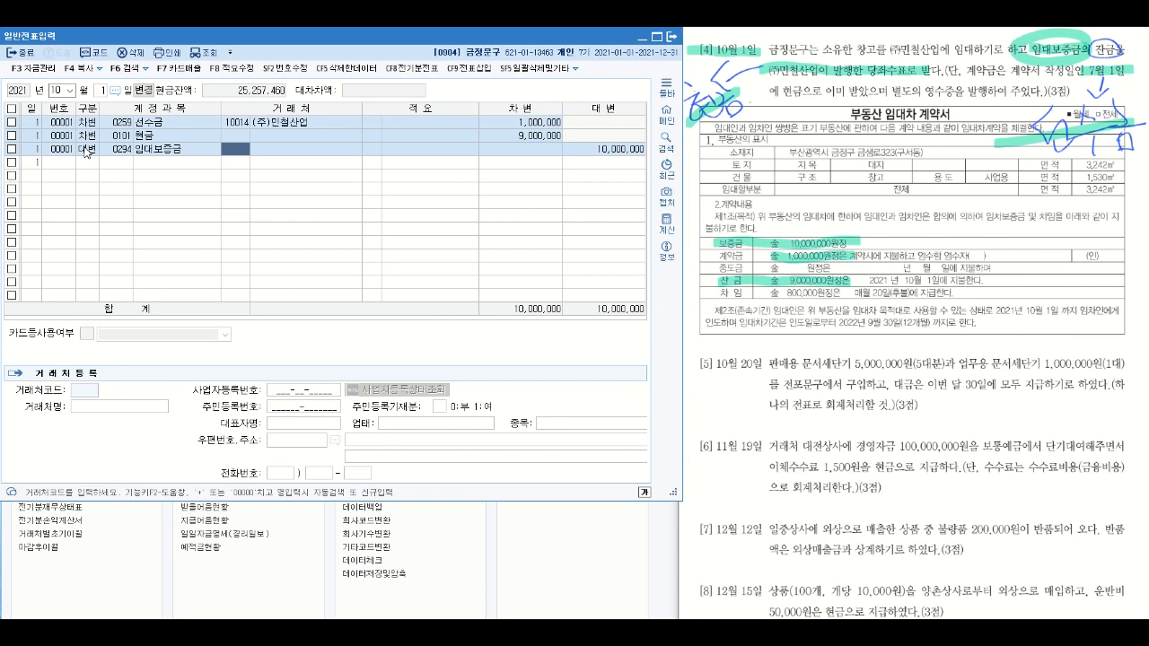
pyautogui.write('10014')
pyautogui.press('Return')
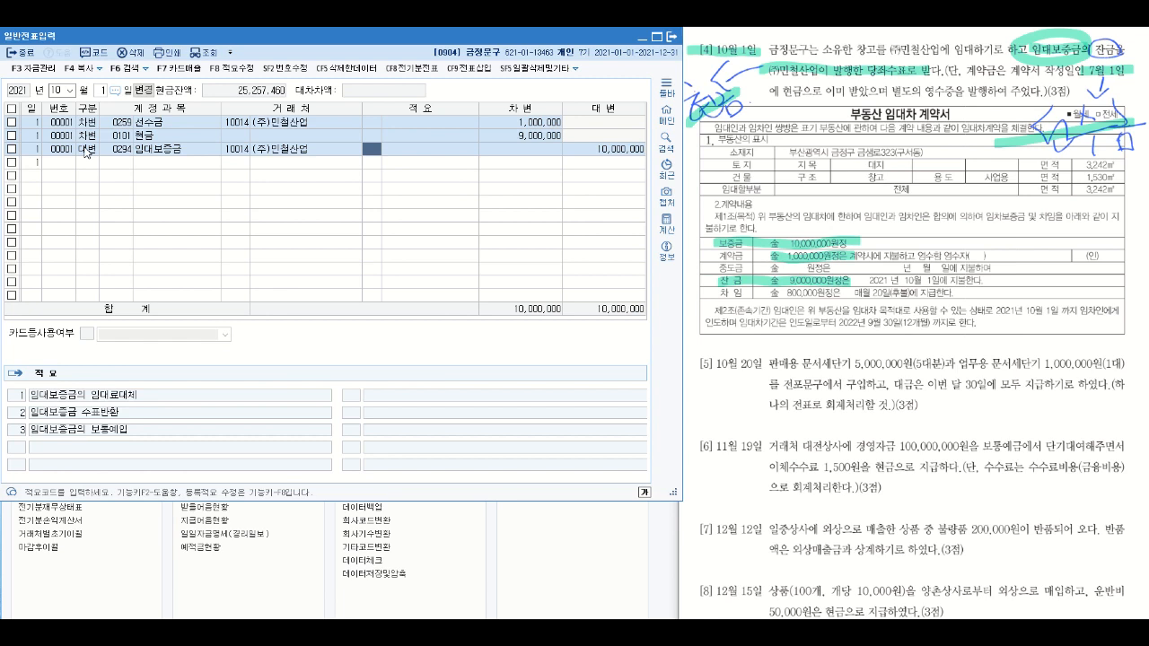
# - Highlight the title 부동산 임대차 계약서, the date and 판매용 in question [5], and handwrite 상품 above 판매용
pyautogui.moveTo(841, 115); pyautogui.dragTo(951, 113)
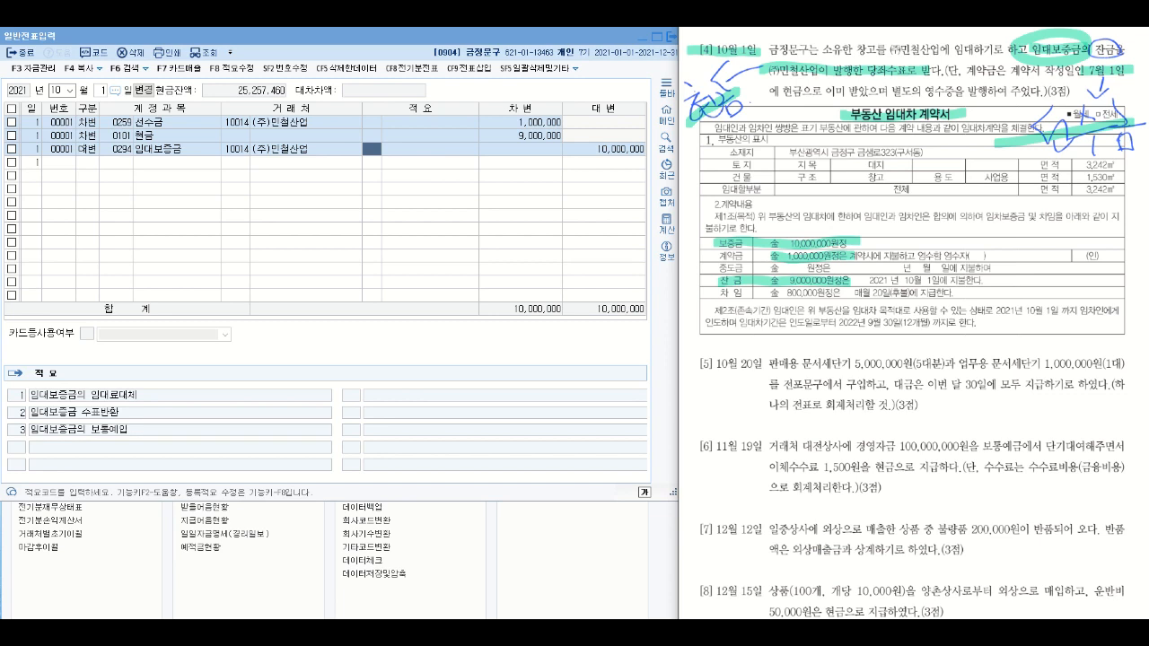
pyautogui.moveTo(689, 364)
pyautogui.mouseDown()
pyautogui.moveTo(731, 377)
pyautogui.moveTo(763, 367)
pyautogui.mouseUp()
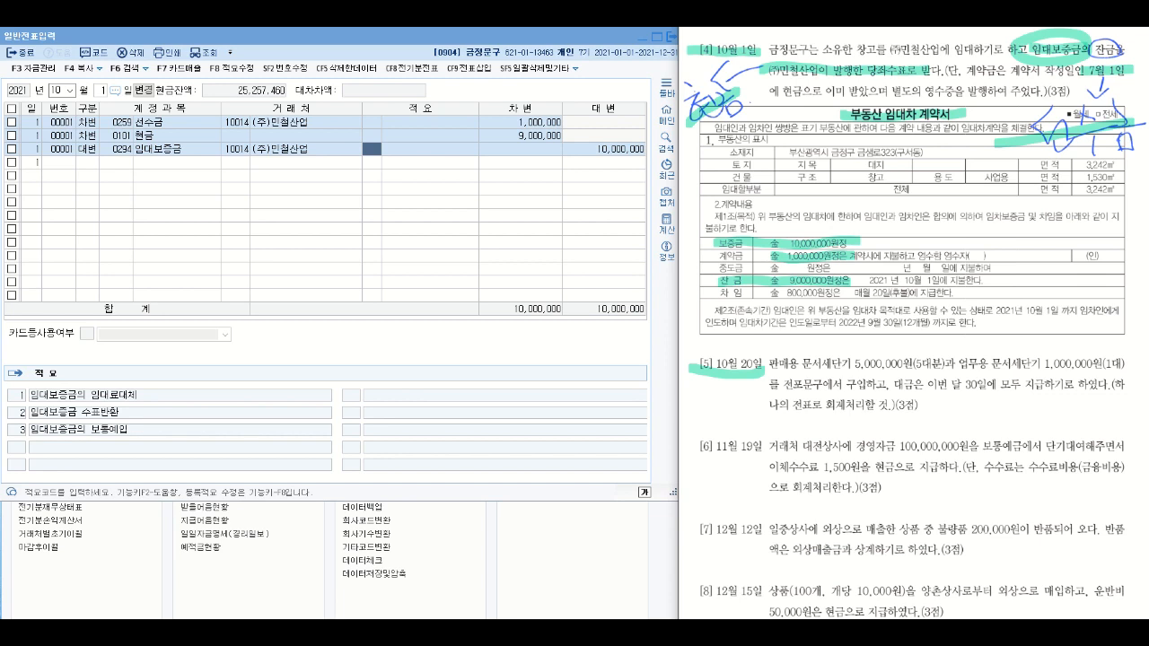
pyautogui.moveTo(768, 363); pyautogui.dragTo(799, 363)
pyautogui.moveTo(793, 329)
pyautogui.mouseDown()
pyautogui.moveTo(784, 351)
pyautogui.moveTo(795, 349)
pyautogui.mouseUp()
pyautogui.moveTo(795, 325)
pyautogui.mouseDown()
pyautogui.moveTo(806, 361)
pyautogui.moveTo(813, 335)
pyautogui.moveTo(815, 352)
pyautogui.mouseUp()
pyautogui.moveTo(961, 364); pyautogui.dragTo(1043, 358)
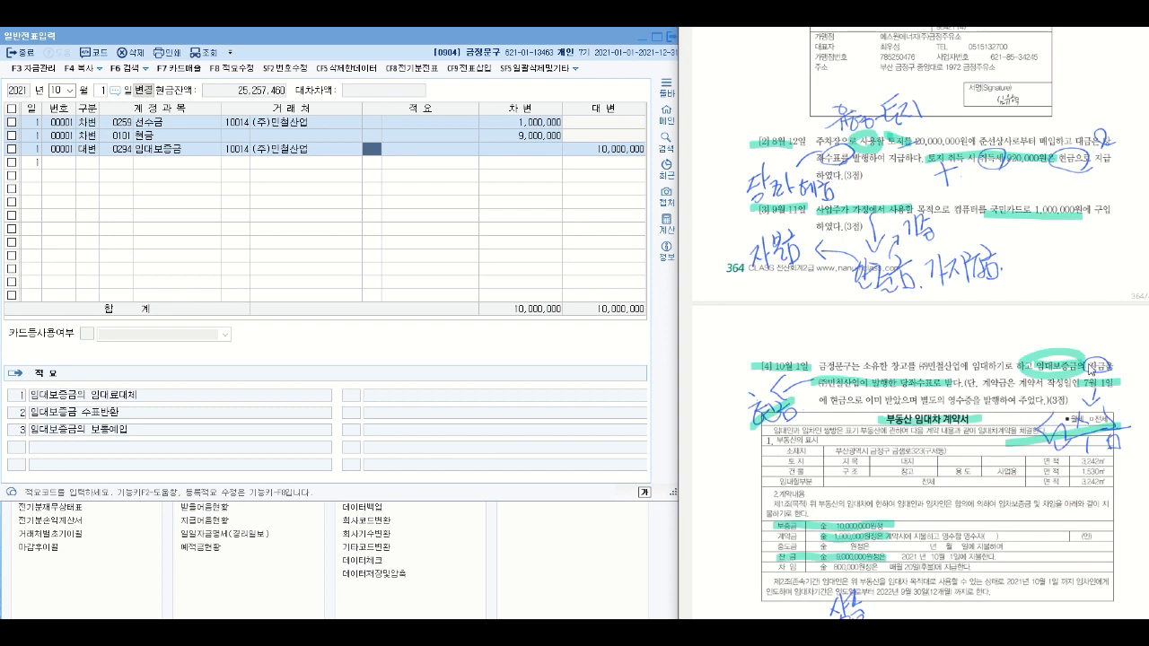
# - Highlight 업무용 문서세단기 in question [5] and handwrite 비품 above it
pyautogui.scroll(-2, 1016, 403)
pyautogui.scroll(-4, 1017, 403)
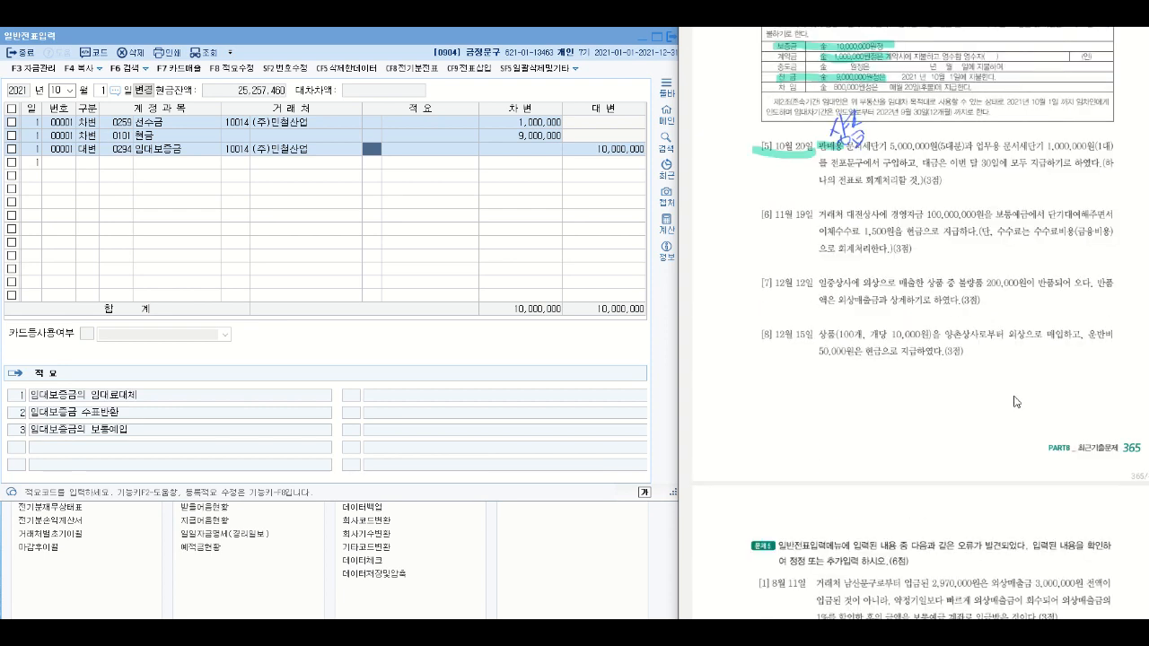
pyautogui.scroll(1, 914, 381)
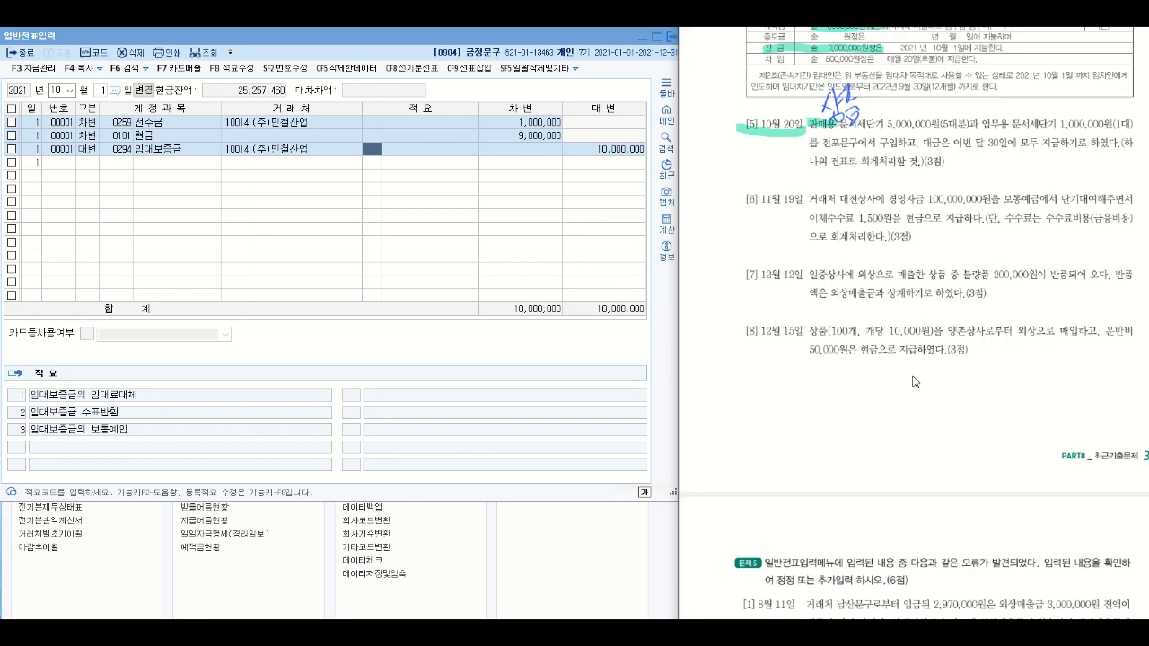
pyautogui.scroll(1, 913, 381)
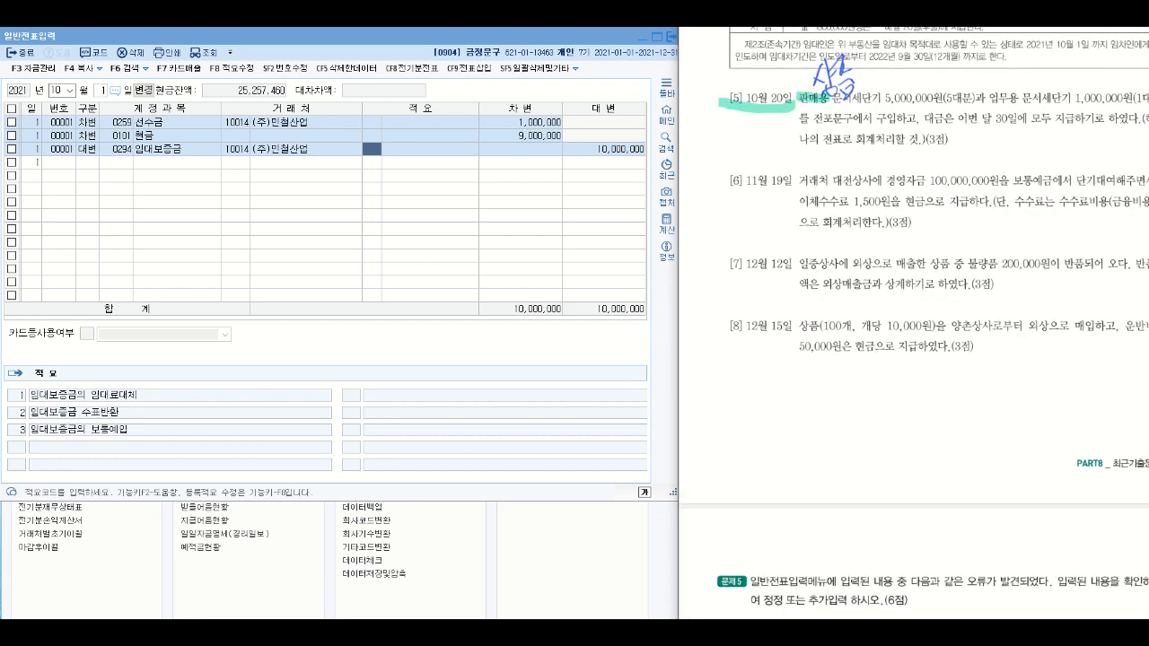
pyautogui.scroll(1, 913, 381)
pyautogui.hscroll(-1, 914, 381)
pyautogui.hscroll(1, 914, 381)
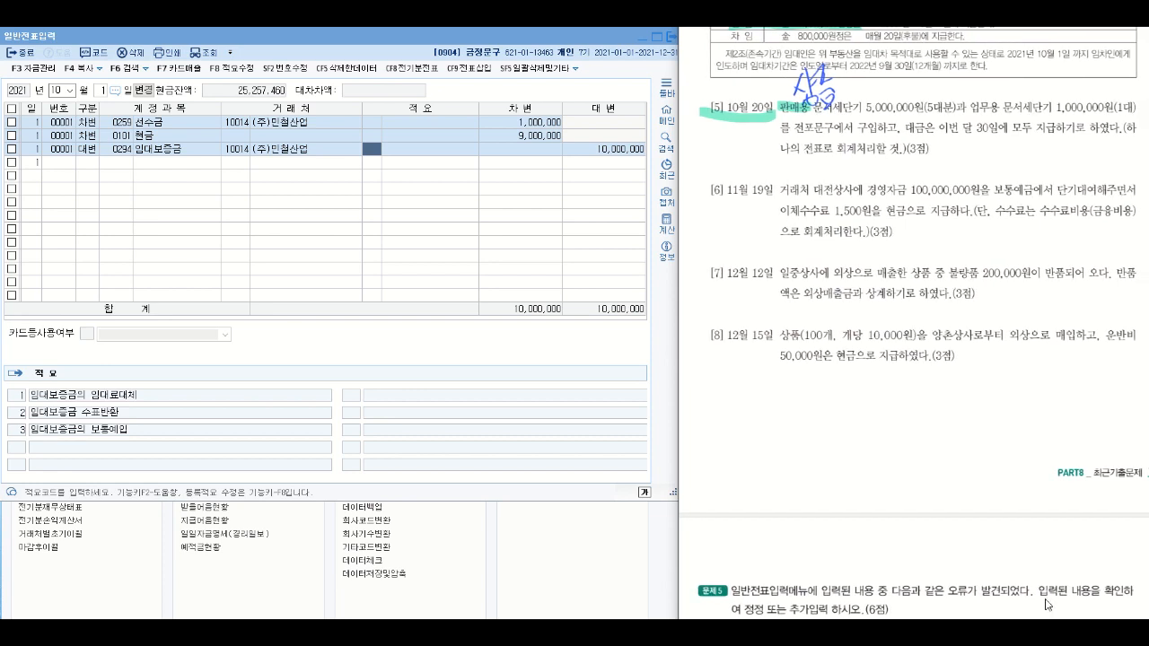
pyautogui.moveTo(962, 106); pyautogui.dragTo(1042, 106)
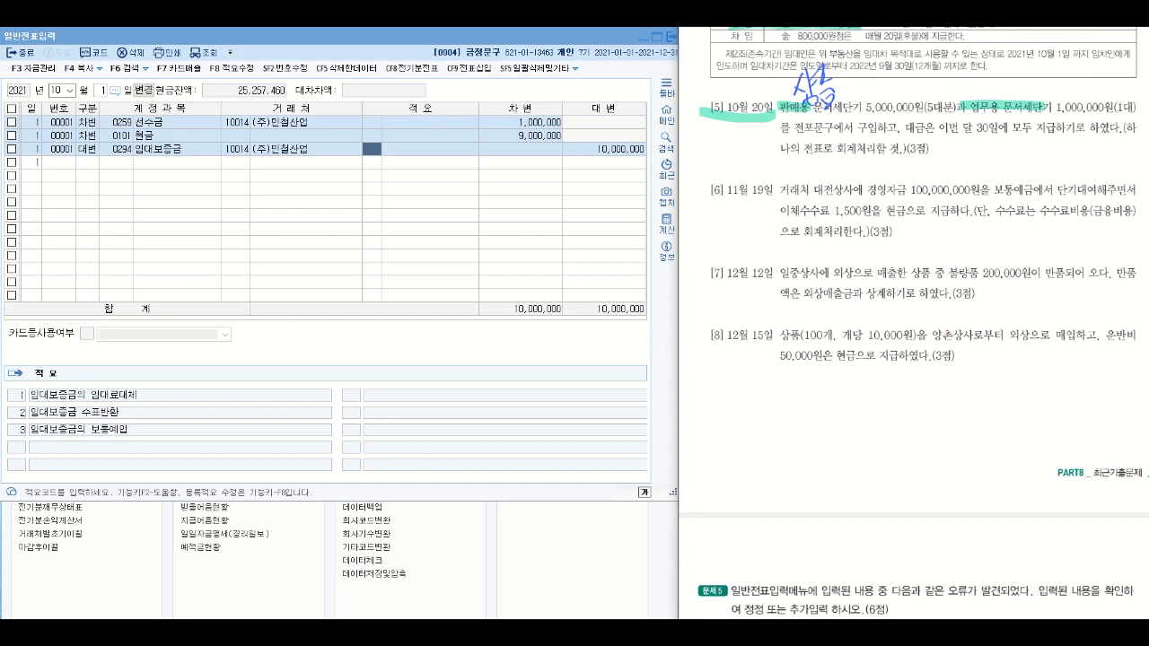
pyautogui.moveTo(963, 72); pyautogui.dragTo(965, 83)
pyautogui.moveTo(974, 70)
pyautogui.mouseDown()
pyautogui.moveTo(975, 89)
pyautogui.moveTo(1009, 81)
pyautogui.moveTo(1012, 91)
pyautogui.mouseUp()
# - Circle 구입 and 30일 in question [5], underline the payment terms, and handwrite 미지급금 beneath them
pyautogui.moveTo(859, 118)
pyautogui.mouseDown()
pyautogui.moveTo(876, 135)
pyautogui.moveTo(867, 111)
pyautogui.moveTo(899, 140)
pyautogui.mouseUp()
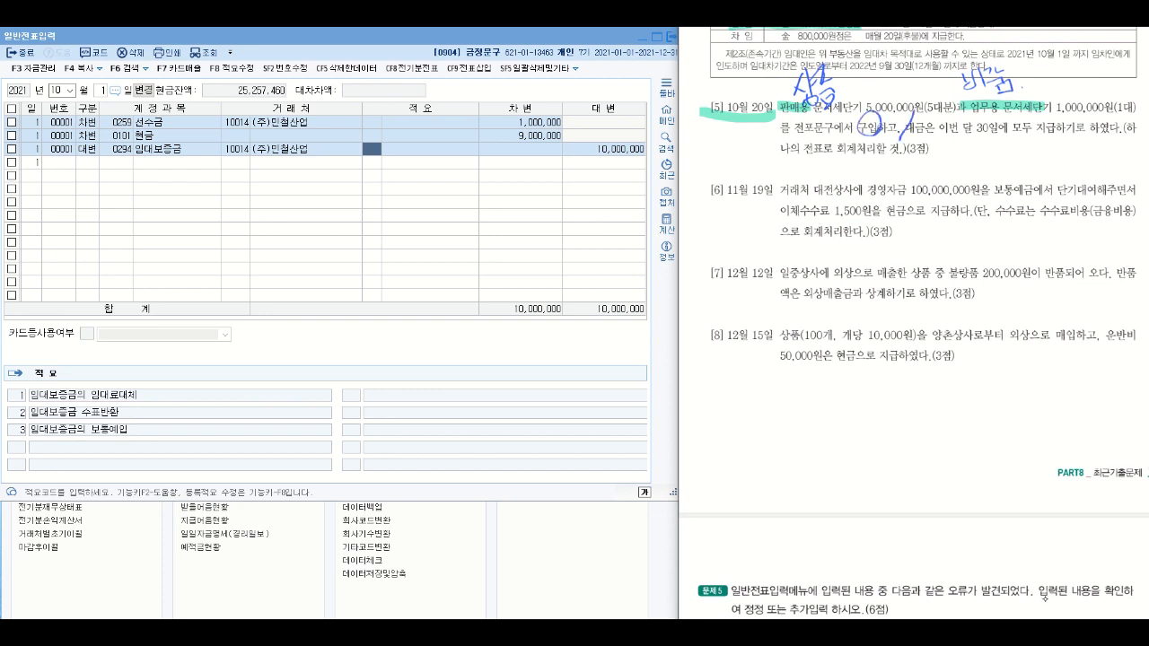
pyautogui.moveTo(915, 138)
pyautogui.mouseDown()
pyautogui.moveTo(1056, 143)
pyautogui.moveTo(980, 146)
pyautogui.moveTo(1000, 149)
pyautogui.moveTo(986, 122)
pyautogui.moveTo(983, 172)
pyautogui.moveTo(1045, 155)
pyautogui.mouseUp()
pyautogui.moveTo(1031, 158)
pyautogui.mouseDown()
pyautogui.moveTo(1032, 171)
pyautogui.moveTo(1054, 158)
pyautogui.mouseUp()
pyautogui.moveTo(1041, 158)
pyautogui.mouseDown()
pyautogui.moveTo(1060, 154)
pyautogui.moveTo(1063, 171)
pyautogui.mouseUp()
pyautogui.moveTo(1041, 170); pyautogui.dragTo(1059, 174)
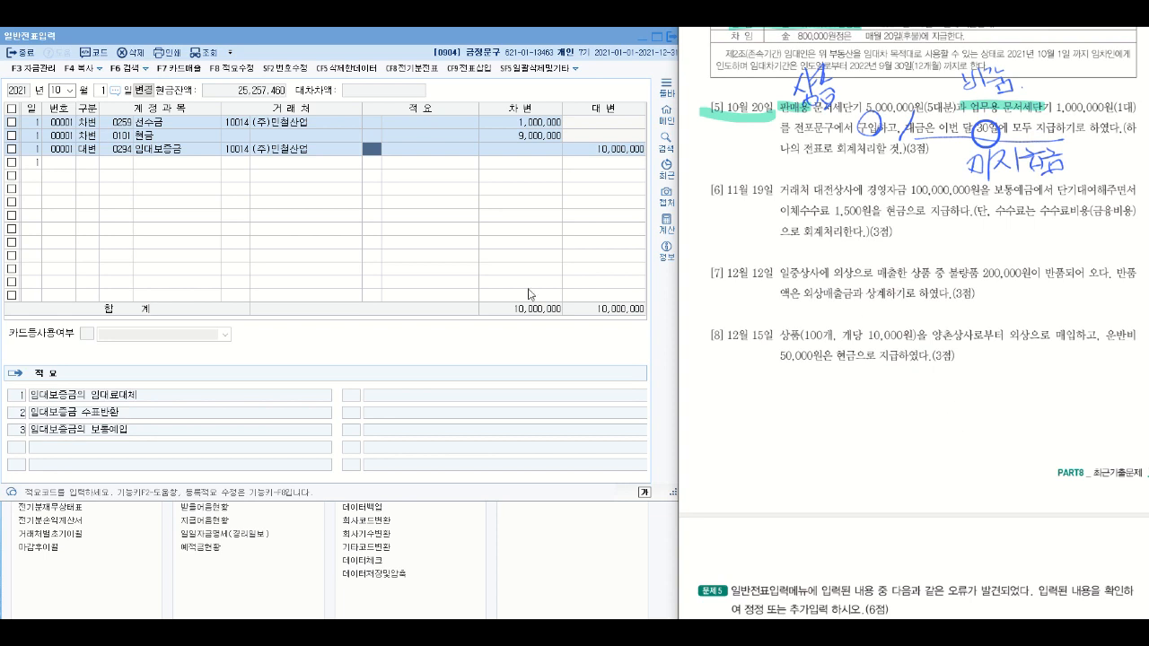
# - Set the voucher day to 20 and enter a 차변 line for account 0146 상품 with an amount of 5,000,000
pyautogui.click(102, 91)
pyautogui.write('20')
pyautogui.press('Return')
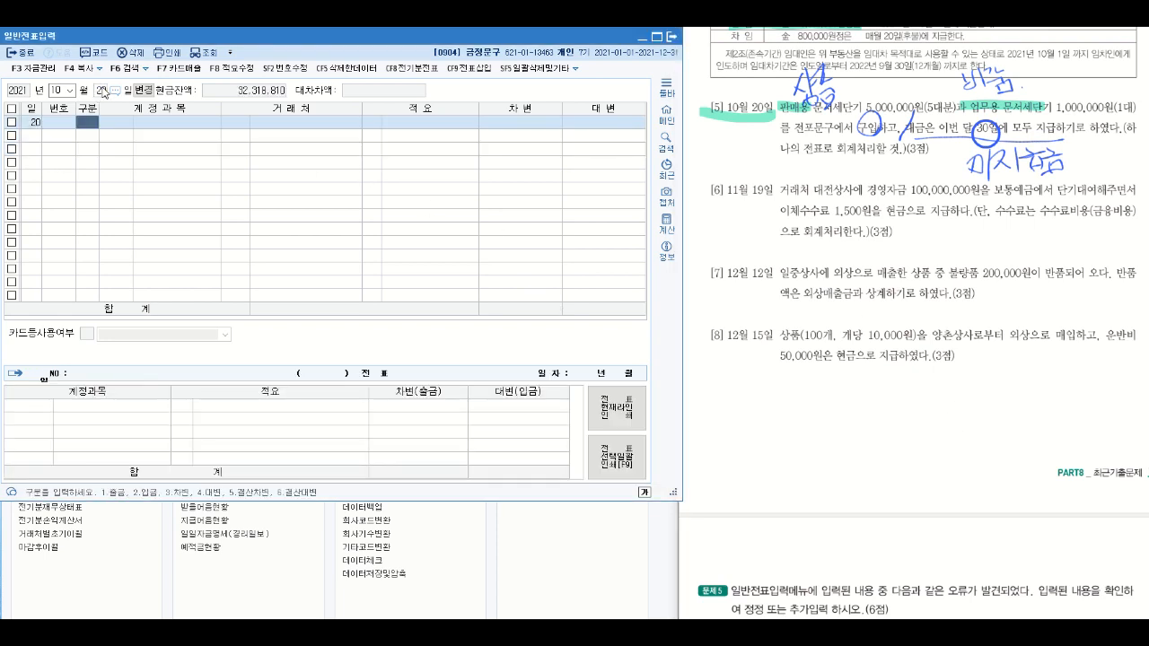
pyautogui.write('3')
pyautogui.press('Return')
pyautogui.write('상품')
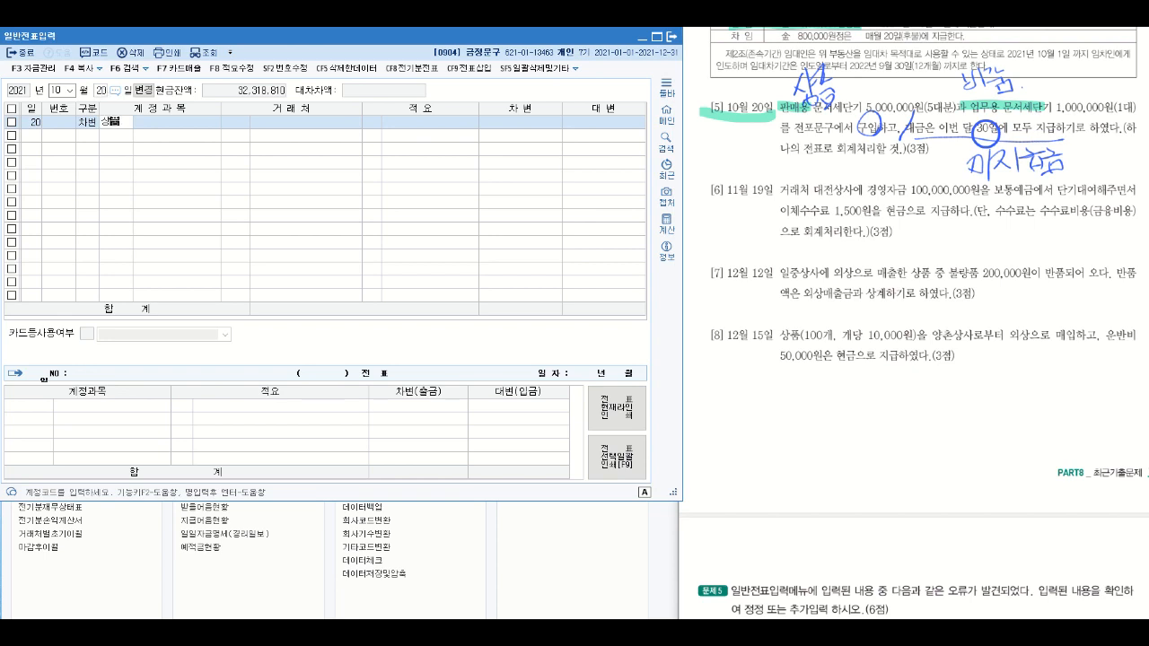
pyautogui.press('Return')
pyautogui.press('Return')
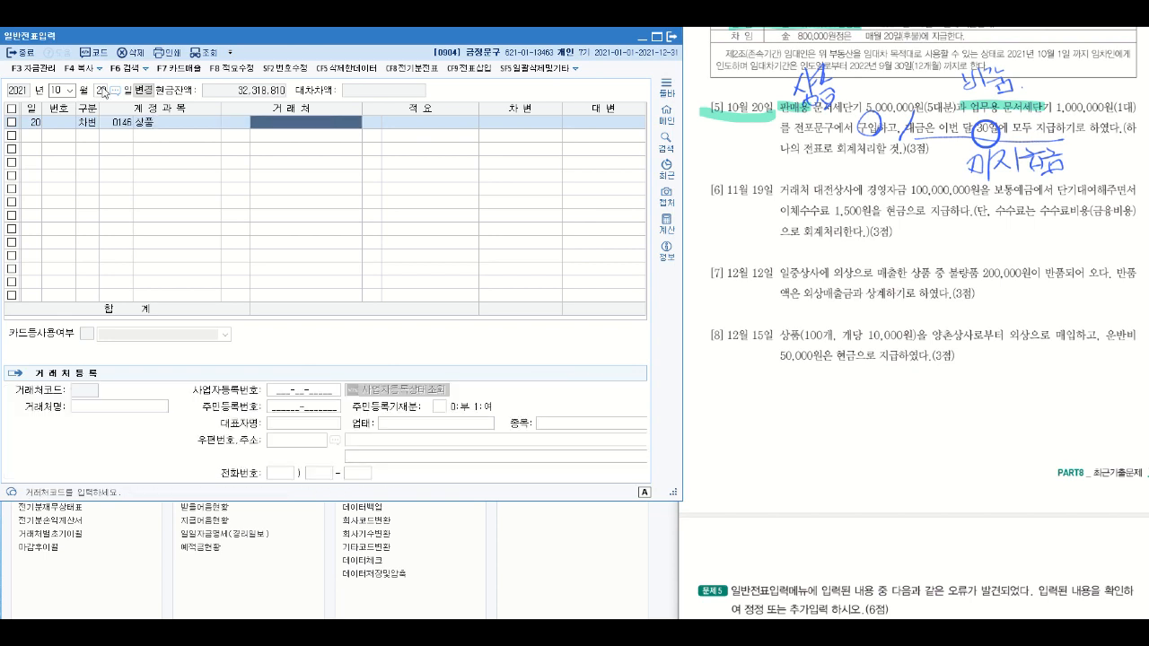
pyautogui.press('Return')
pyautogui.press('Return')
pyautogui.write('5,000,000')
# - Add a 차변 line for account 0212 비품 with an amount of 1,000,000
pyautogui.press('Return')
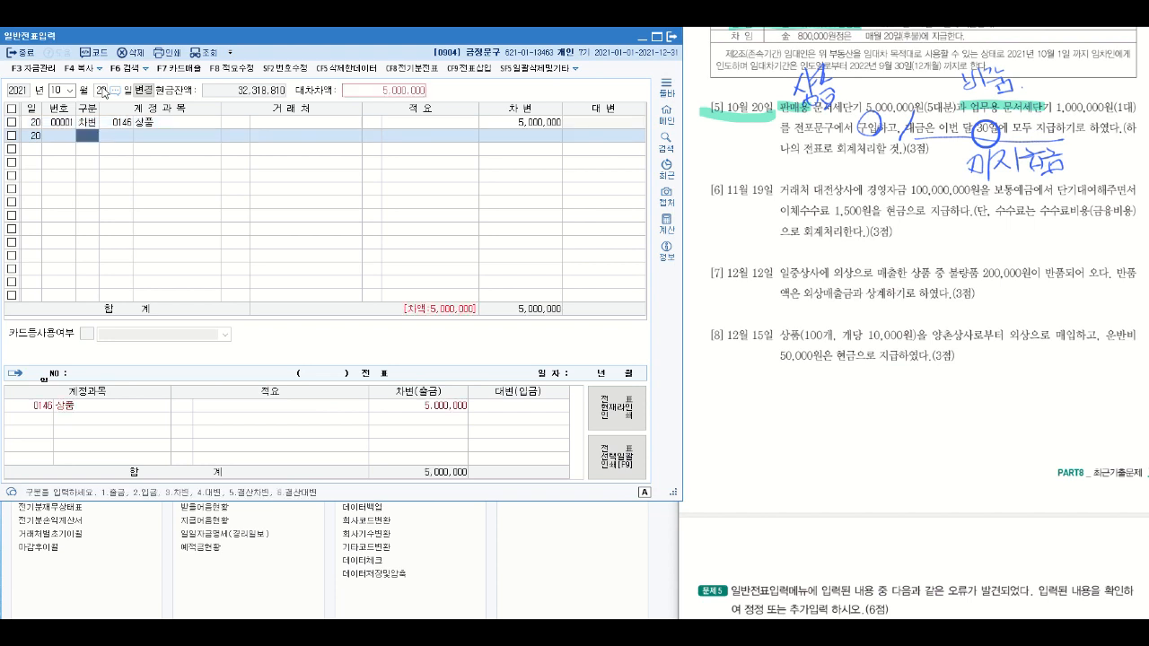
pyautogui.write('3')
pyautogui.press('Return')
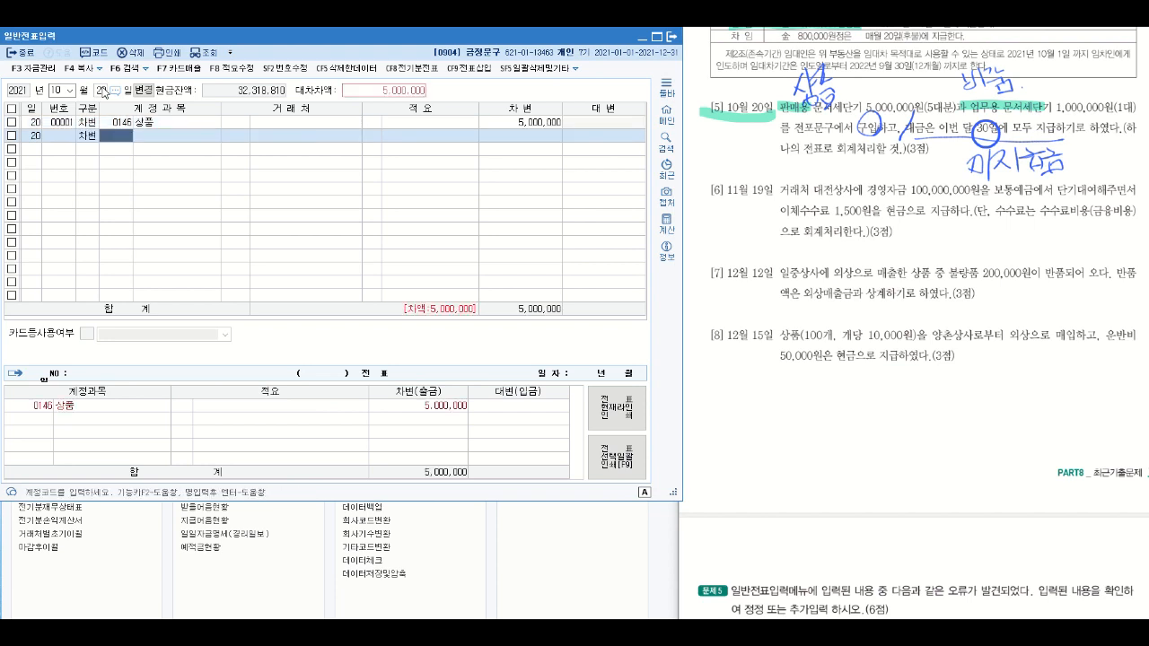
pyautogui.write('비품')
pyautogui.press('Return')
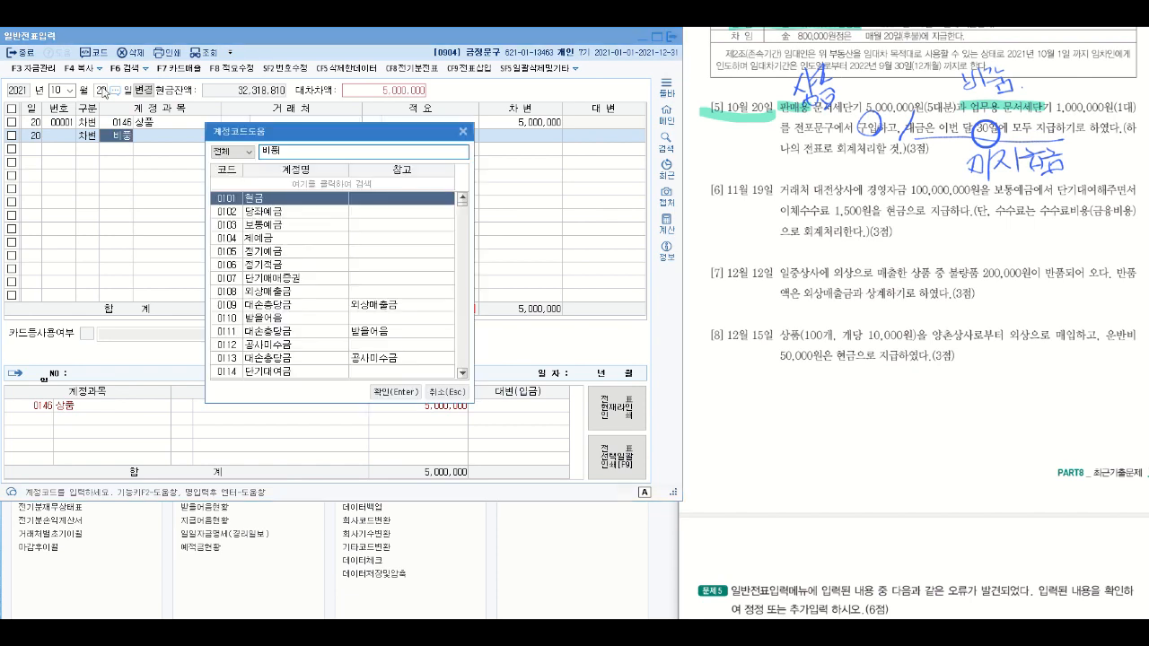
pyautogui.press('Escape')
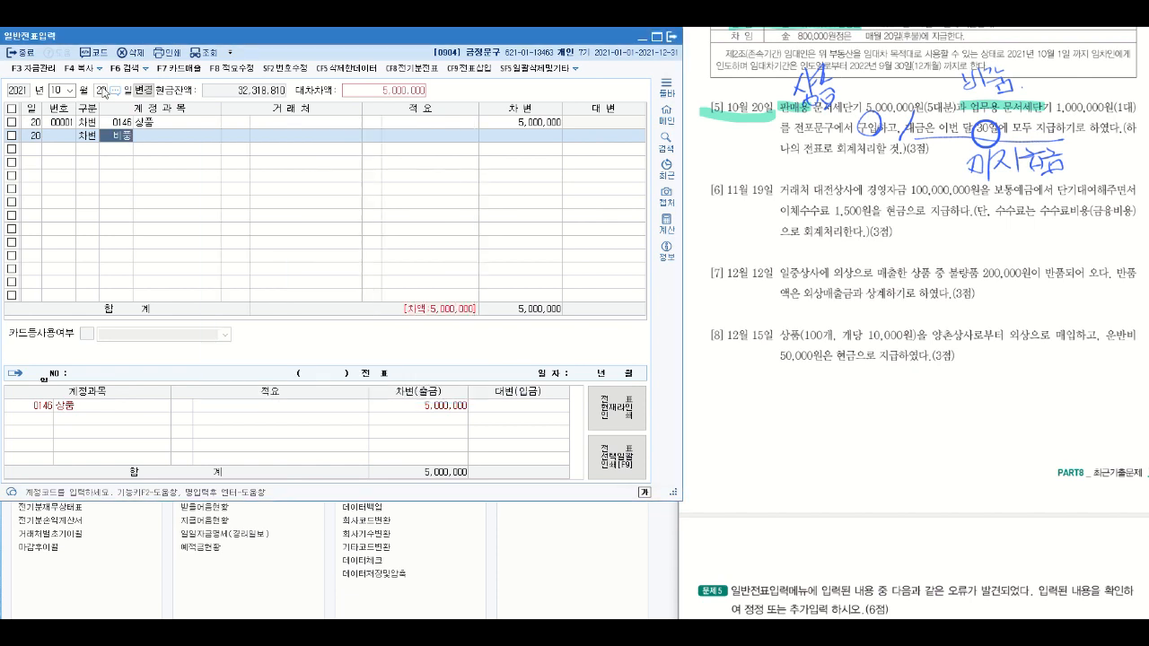
pyautogui.write('비품')
pyautogui.press('Return')
pyautogui.press('Return')
pyautogui.press('Return')
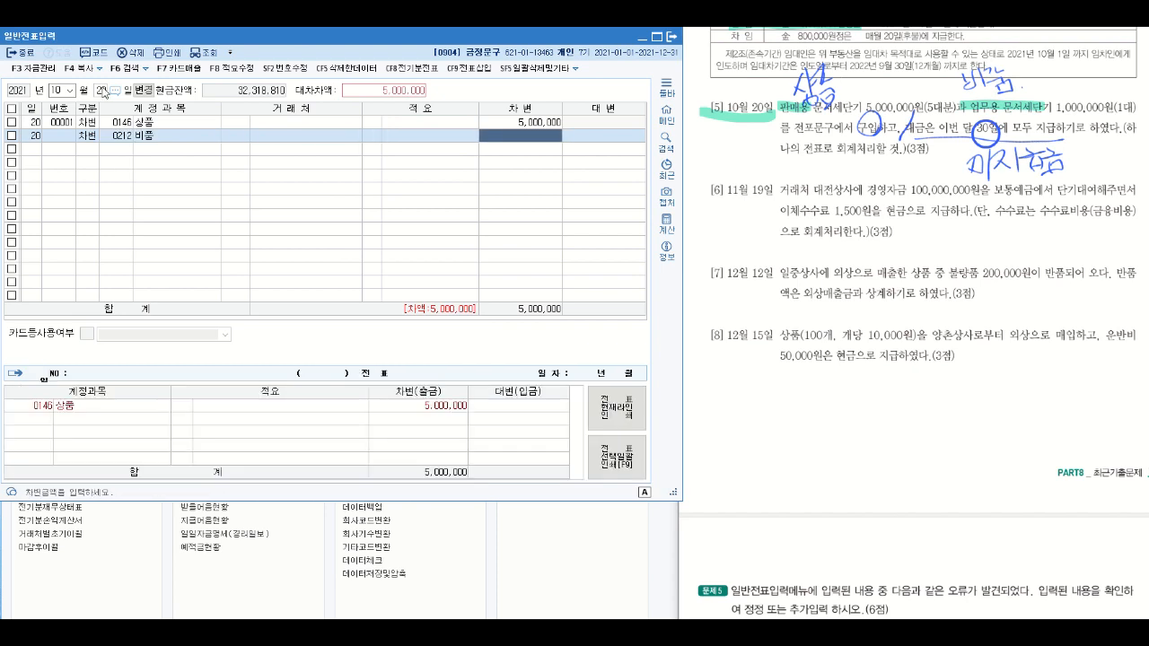
pyautogui.write('1,000,000')
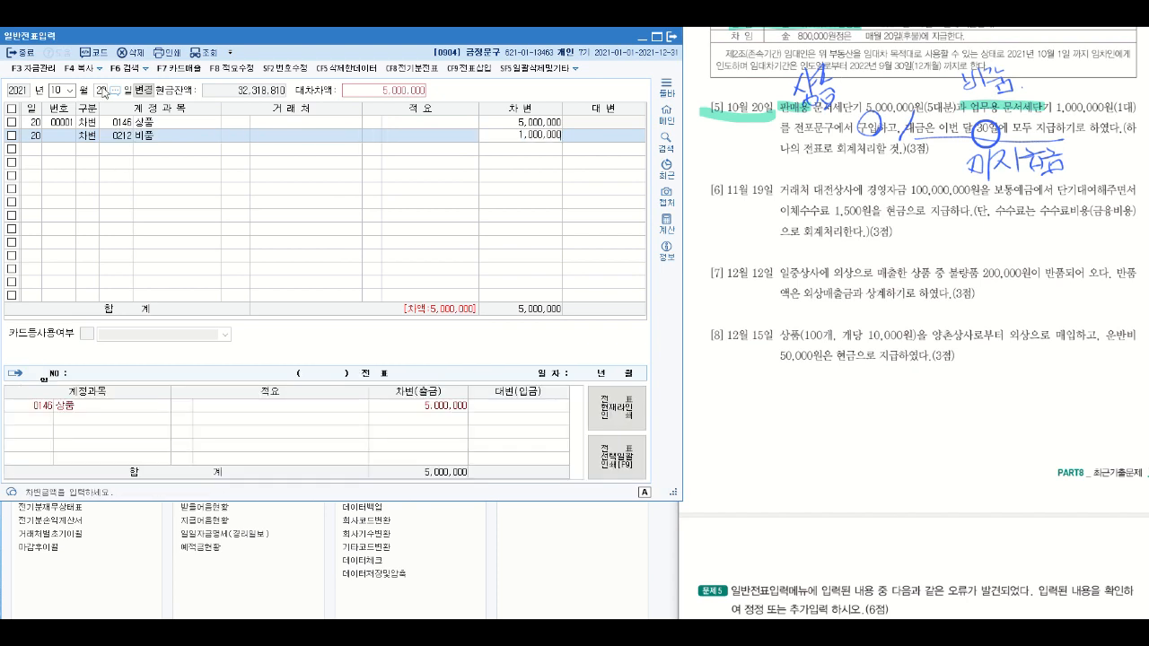
pyautogui.press('Return')
# - Add a 대변 line for account 0253 미지급금 of 6,000,000 with 전포문구 as the 거래처, circling that name in question [5]
pyautogui.write('4')
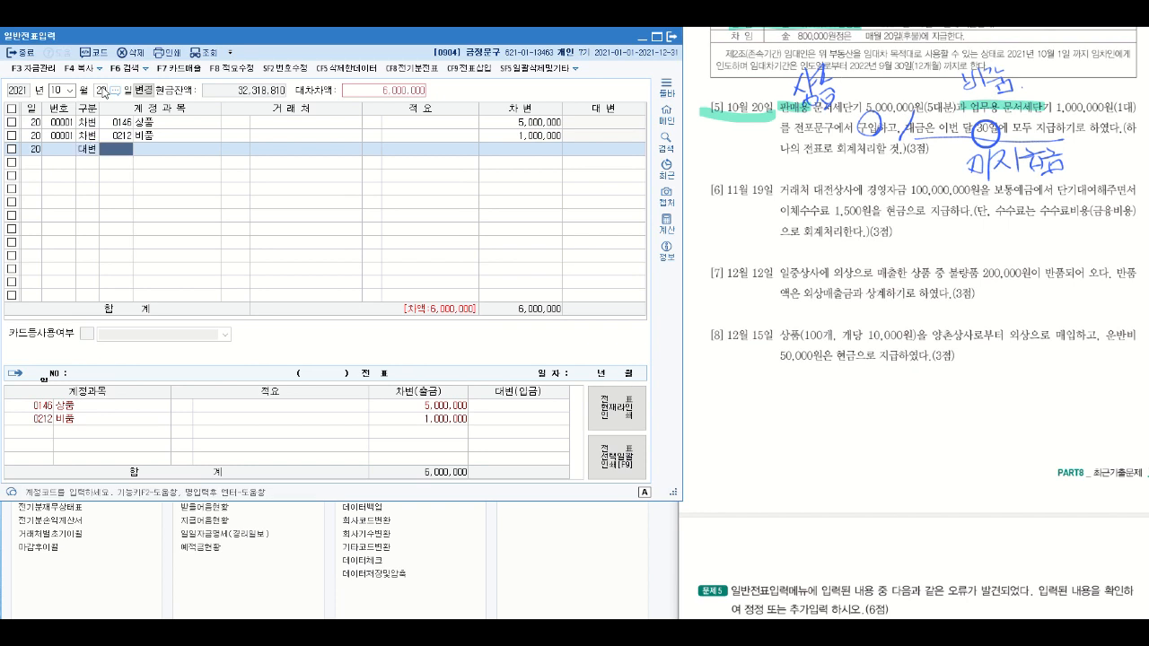
pyautogui.write('미지')
pyautogui.press('Return')
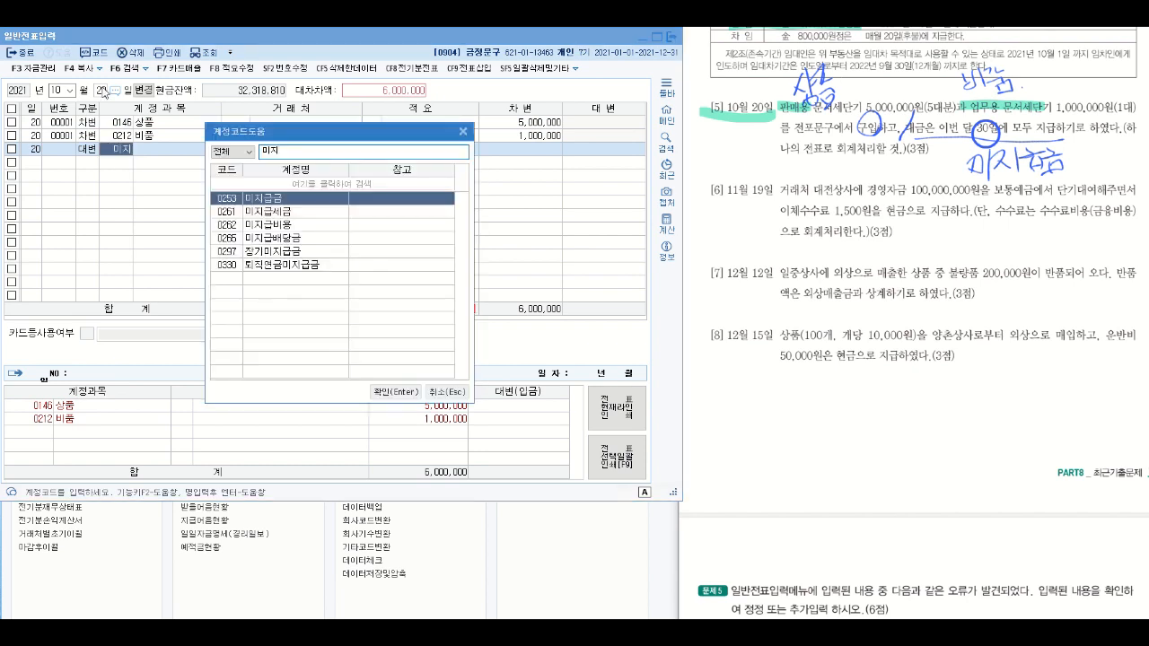
pyautogui.press('Return')
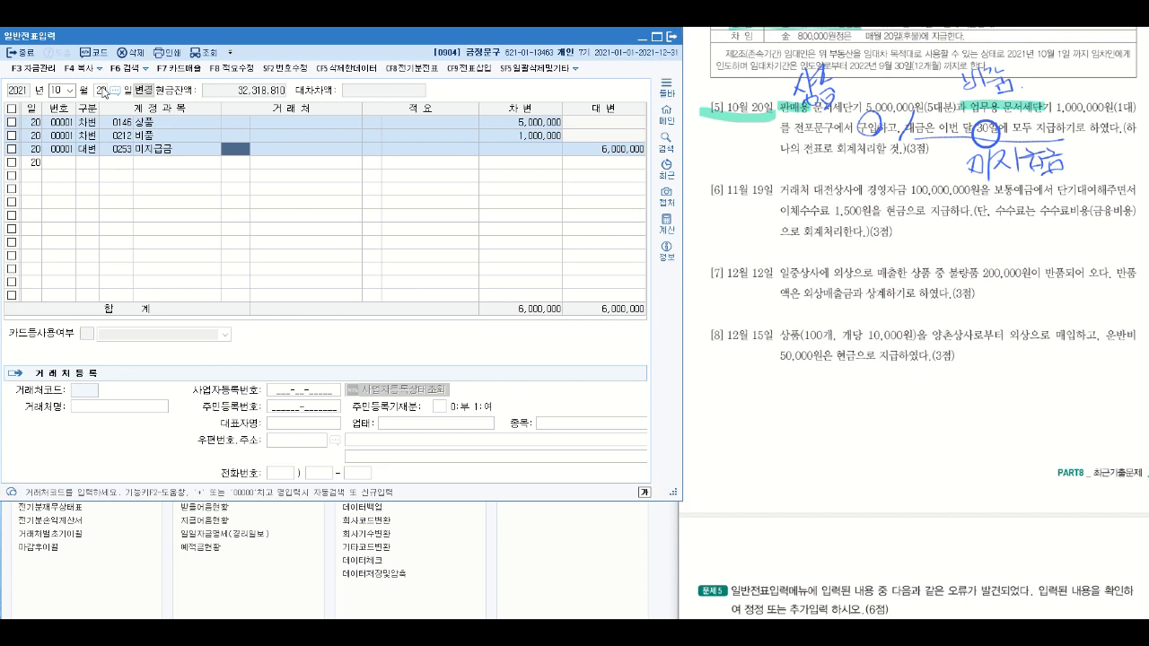
pyautogui.moveTo(783, 134)
pyautogui.mouseDown()
pyautogui.moveTo(831, 133)
pyautogui.moveTo(786, 124)
pyautogui.moveTo(829, 120)
pyautogui.moveTo(795, 139)
pyautogui.mouseUp()
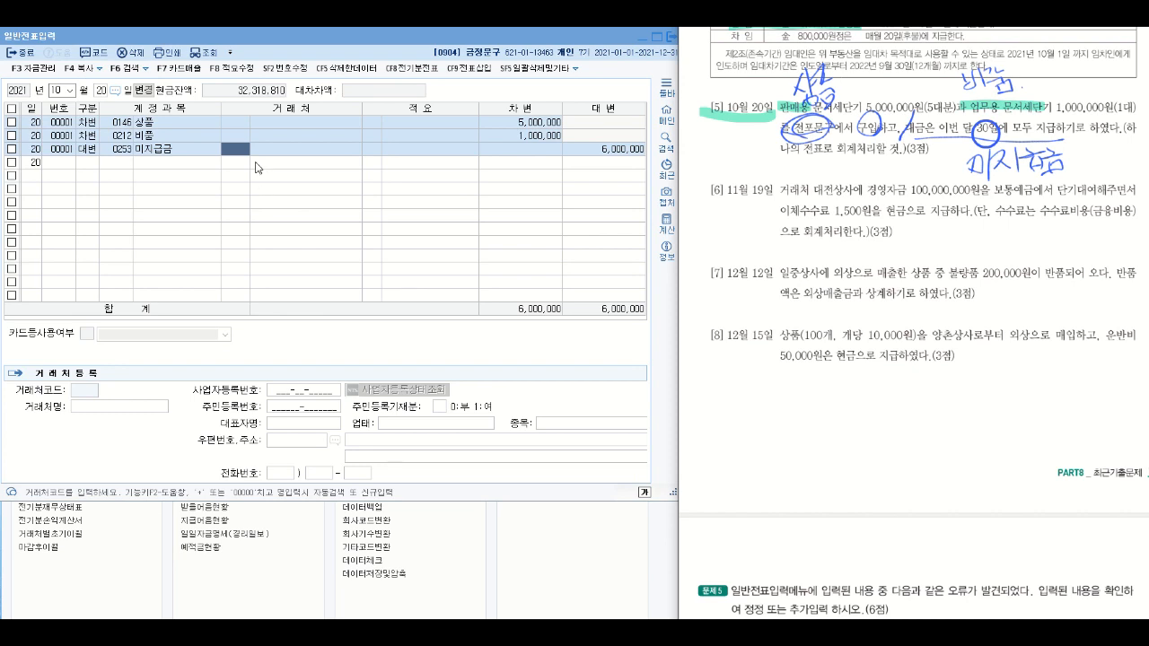
pyautogui.click(232, 152)
pyautogui.write('존')
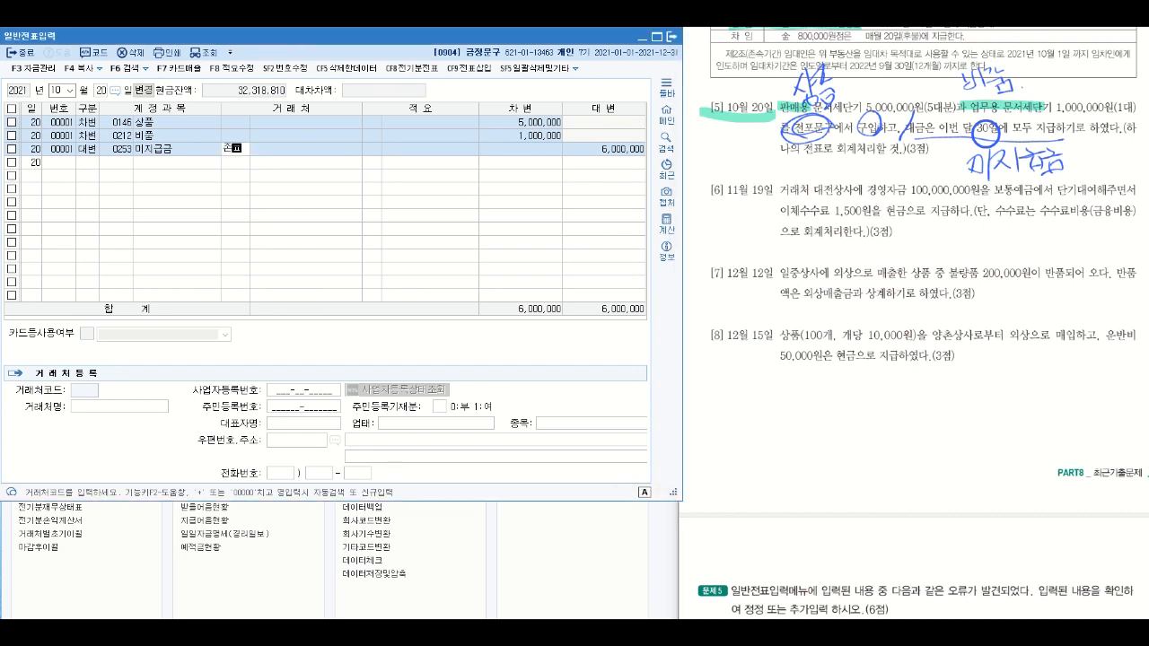
pyautogui.write('ㅍ')
pyautogui.press('BackSpace')
pyautogui.press('BackSpace')
pyautogui.write('전포')
pyautogui.press('Return')
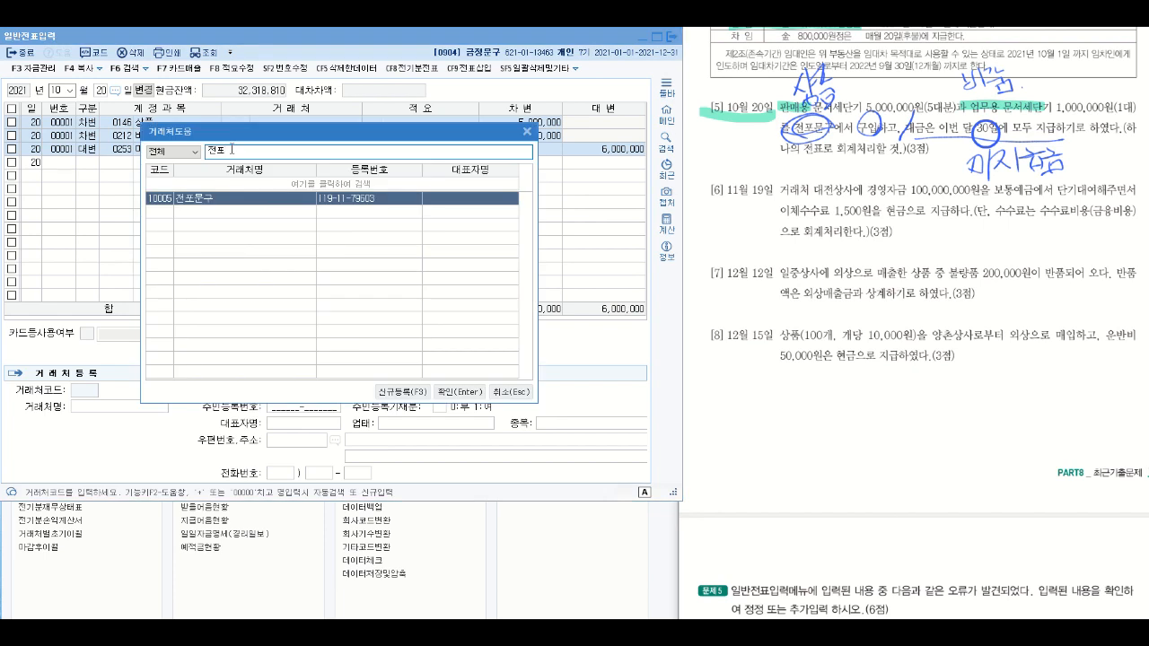
pyautogui.press('Return')
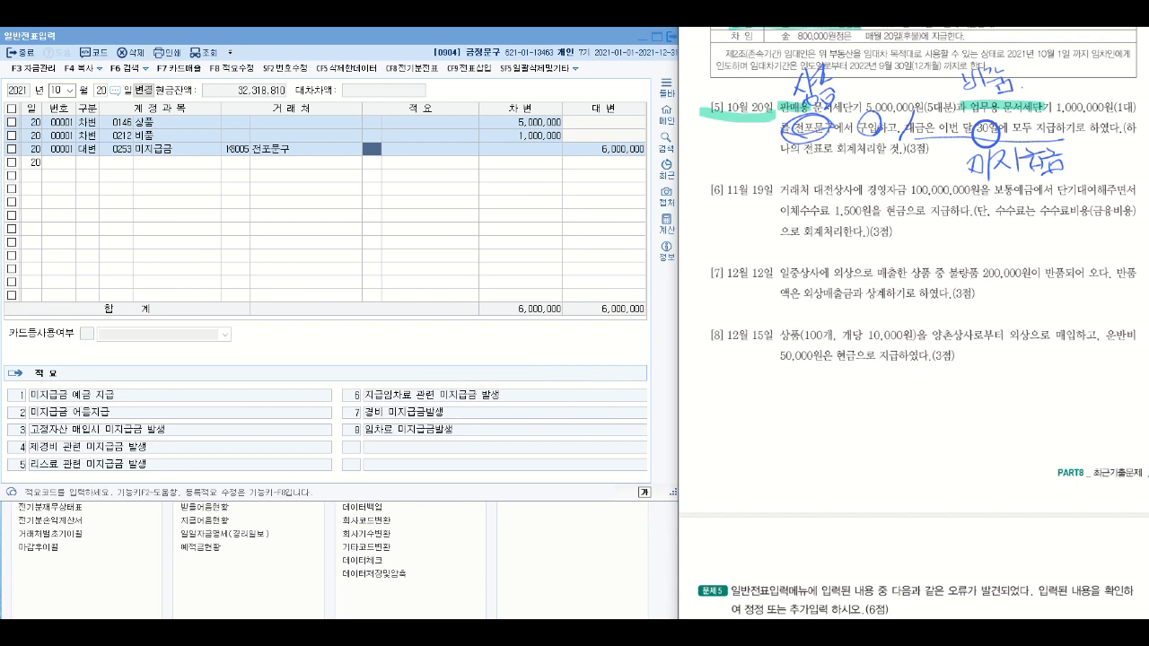
# - Highlight the date, 거래처 대전상사에 경영자금 and 단기대여 in question [6], and handwrite 단기대여금 linked to 단기대여
pyautogui.moveTo(704, 192); pyautogui.dragTo(772, 191)
pyautogui.moveTo(777, 191); pyautogui.dragTo(902, 195)
pyautogui.moveTo(1061, 190); pyautogui.dragTo(1095, 189)
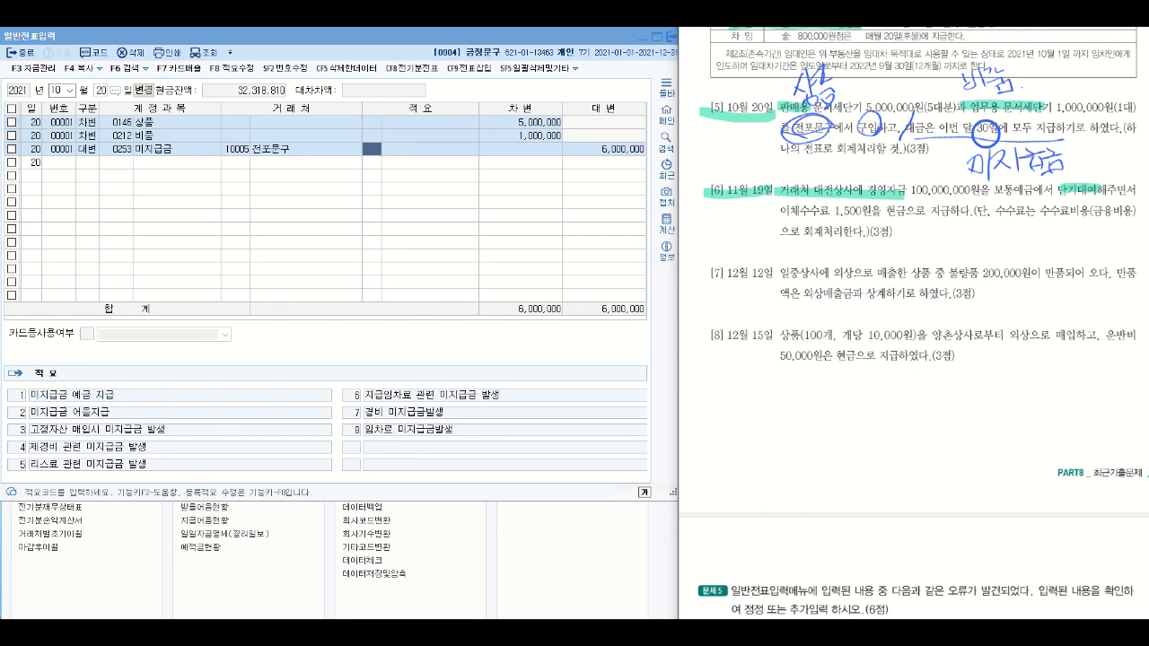
pyautogui.moveTo(1065, 194)
pyautogui.mouseDown()
pyautogui.moveTo(1033, 248)
pyautogui.moveTo(1039, 241)
pyautogui.mouseUp()
pyautogui.moveTo(965, 238)
pyautogui.mouseDown()
pyautogui.moveTo(962, 256)
pyautogui.moveTo(986, 258)
pyautogui.mouseUp()
pyautogui.moveTo(994, 229)
pyautogui.mouseDown()
pyautogui.moveTo(994, 260)
pyautogui.moveTo(1014, 255)
pyautogui.mouseUp()
pyautogui.moveTo(1023, 238)
pyautogui.mouseDown()
pyautogui.moveTo(1025, 260)
pyautogui.moveTo(1046, 235)
pyautogui.mouseUp()
pyautogui.moveTo(1039, 242); pyautogui.dragTo(1056, 246)
pyautogui.moveTo(1054, 246)
pyautogui.mouseDown()
pyautogui.moveTo(1057, 256)
pyautogui.moveTo(1081, 237)
pyautogui.moveTo(1061, 260)
pyautogui.moveTo(1075, 260)
pyautogui.mouseUp()
pyautogui.moveTo(1056, 259); pyautogui.dragTo(1071, 258)
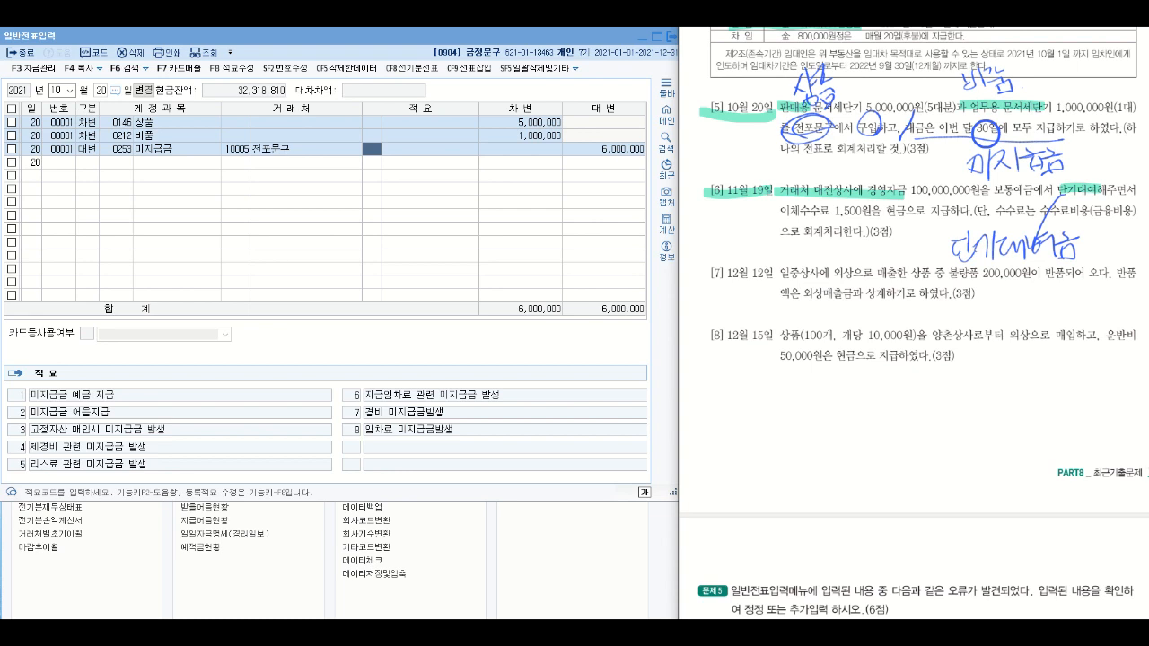
# - Underline 이체수수료 1,500원 in question [6], mark 수수료비용(금융비용) with a line and star, and circle 현금
pyautogui.moveTo(767, 216); pyautogui.dragTo(883, 220)
pyautogui.moveTo(1046, 219)
pyautogui.mouseDown()
pyautogui.moveTo(1132, 221)
pyautogui.moveTo(1147, 208)
pyautogui.moveTo(1136, 238)
pyautogui.mouseUp()
pyautogui.moveTo(1117, 218); pyautogui.dragTo(1134, 236)
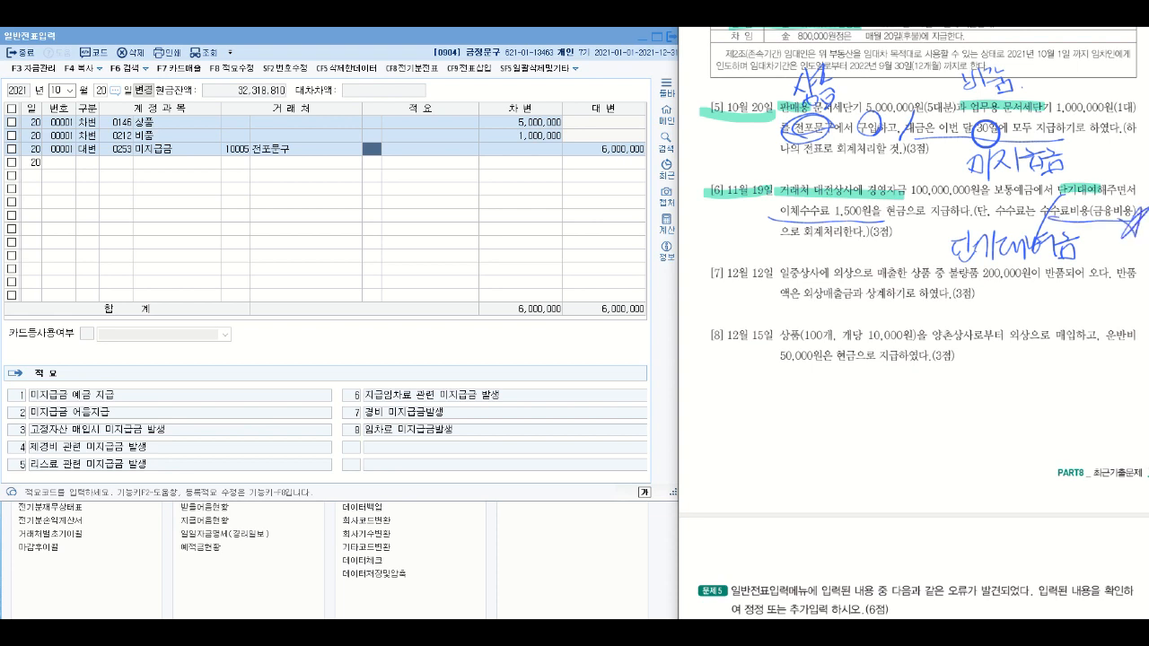
pyautogui.moveTo(919, 224)
pyautogui.mouseDown()
pyautogui.moveTo(903, 197)
pyautogui.moveTo(919, 223)
pyautogui.mouseUp()
# - Set the voucher entry date to month 11, day 19 for question [6]
pyautogui.click(57, 90)
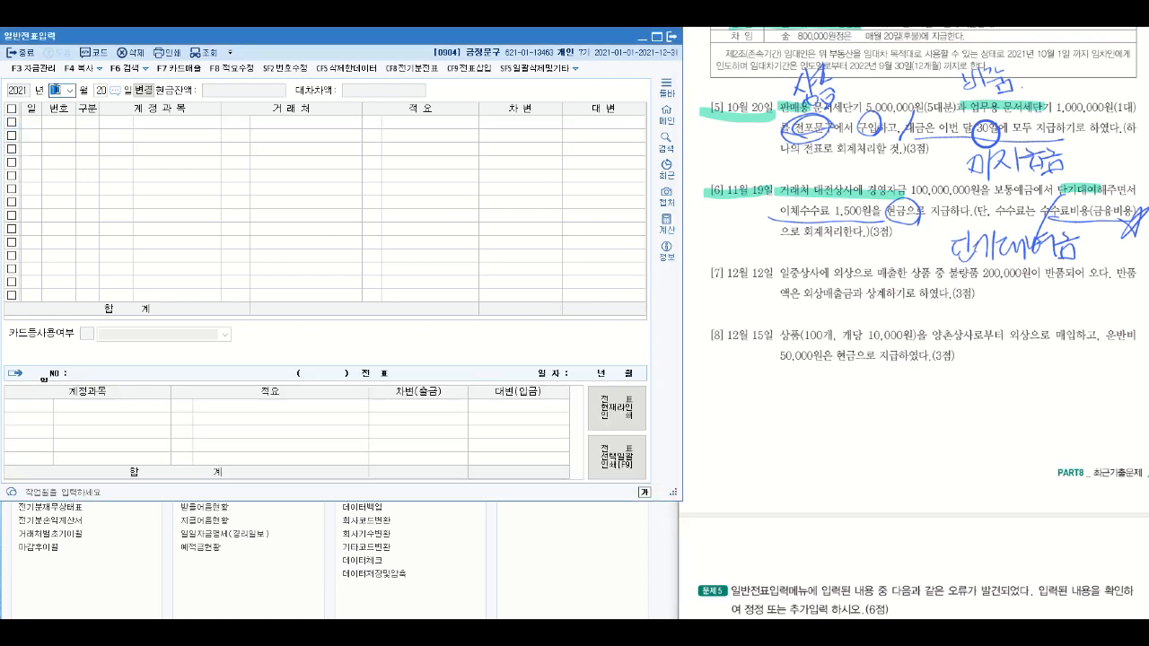
pyautogui.write('11')
pyautogui.press('Return')
pyautogui.write('99')
pyautogui.press('Return')
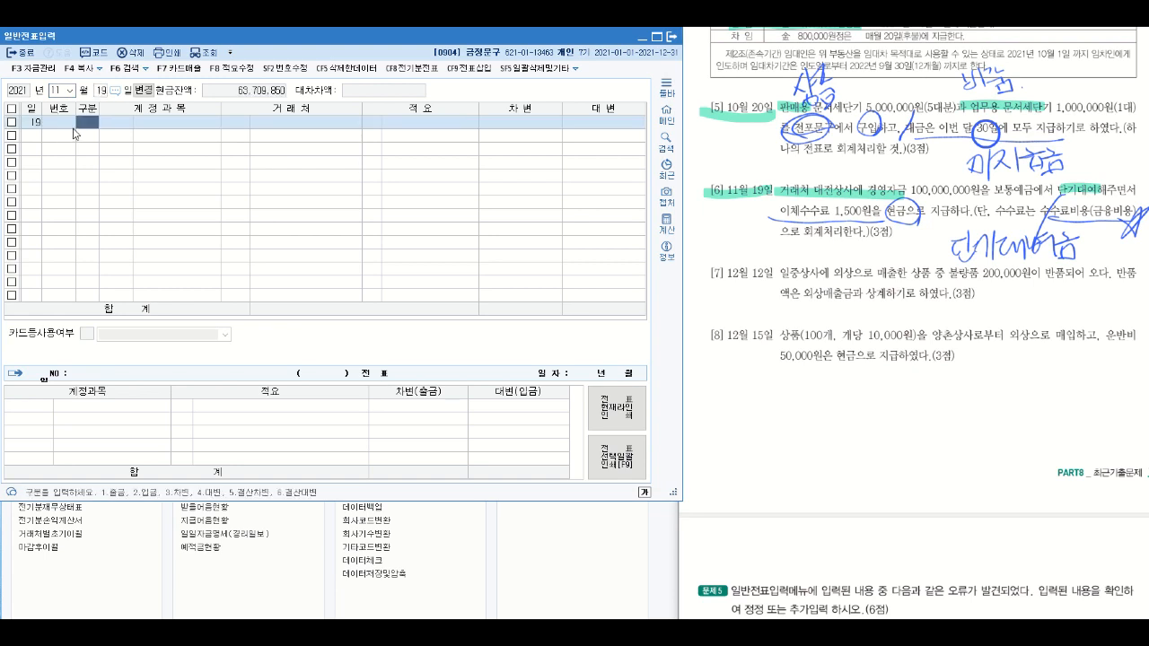
# - Start a 차변 line for day 19 with account 0114 단기대여금
pyautogui.write('3')
pyautogui.press('Return')
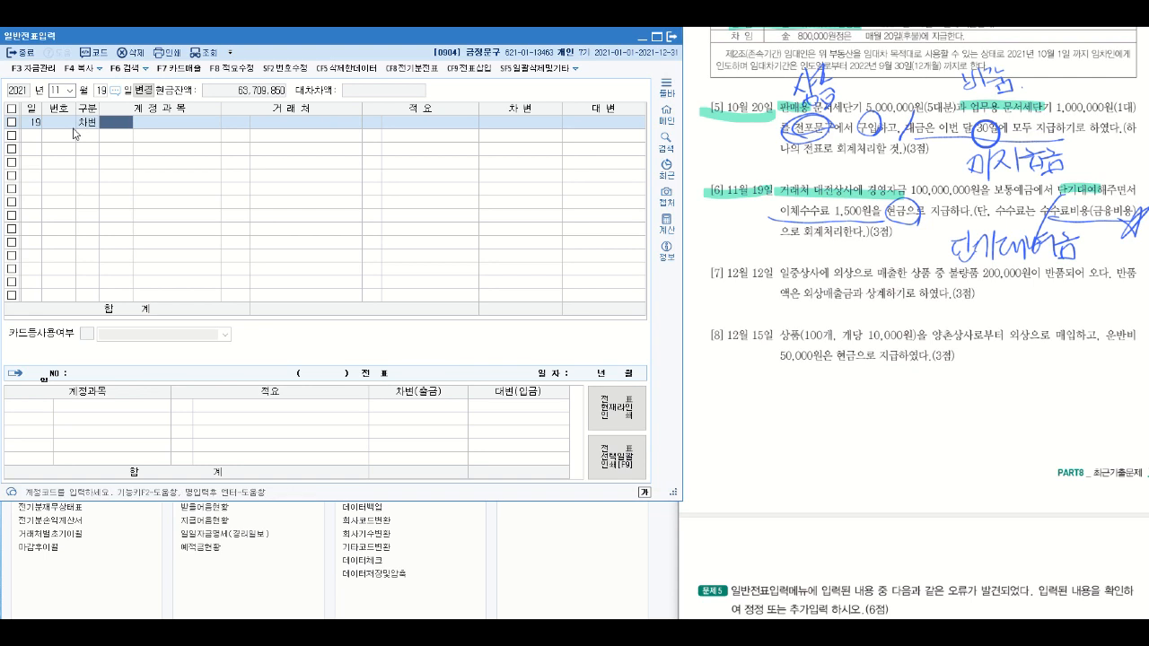
pyautogui.write('단기')
pyautogui.press('Return')
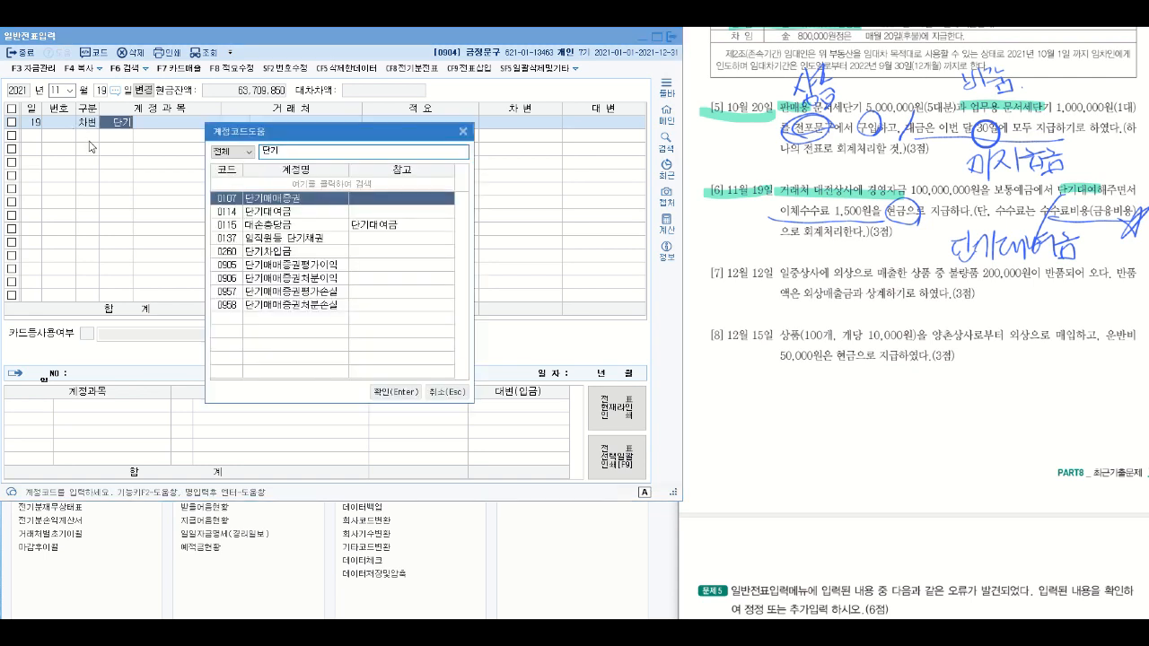
pyautogui.click(254, 214)
pyautogui.doubleClick(255, 217)
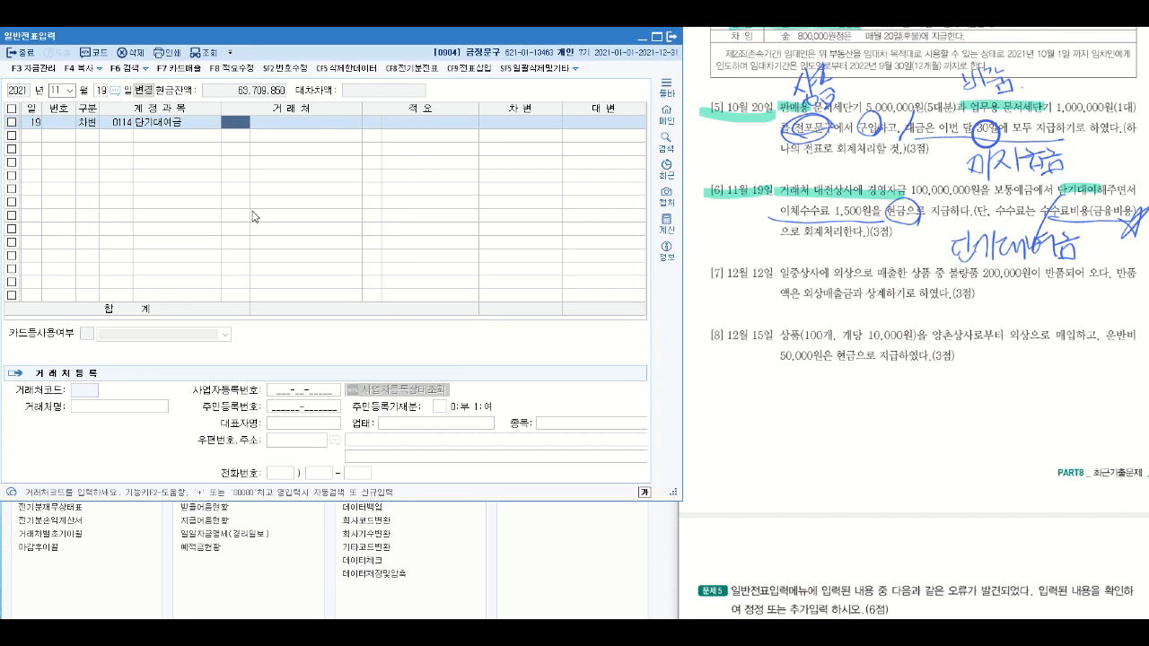
# - Set the 단기대여금 line's 거래처 to 대전상사 and its 차변 amount to 100,000,000
pyautogui.write('대저')
pyautogui.press('Return')
pyautogui.press('Return')
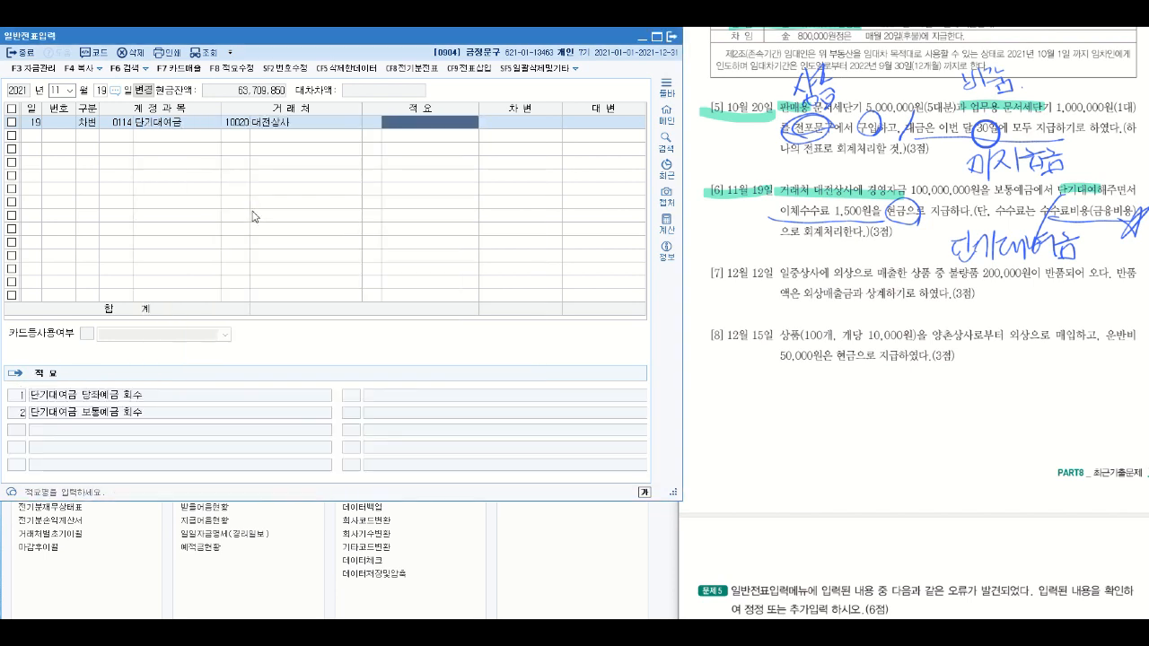
pyautogui.press('Return')
pyautogui.write('100000000')
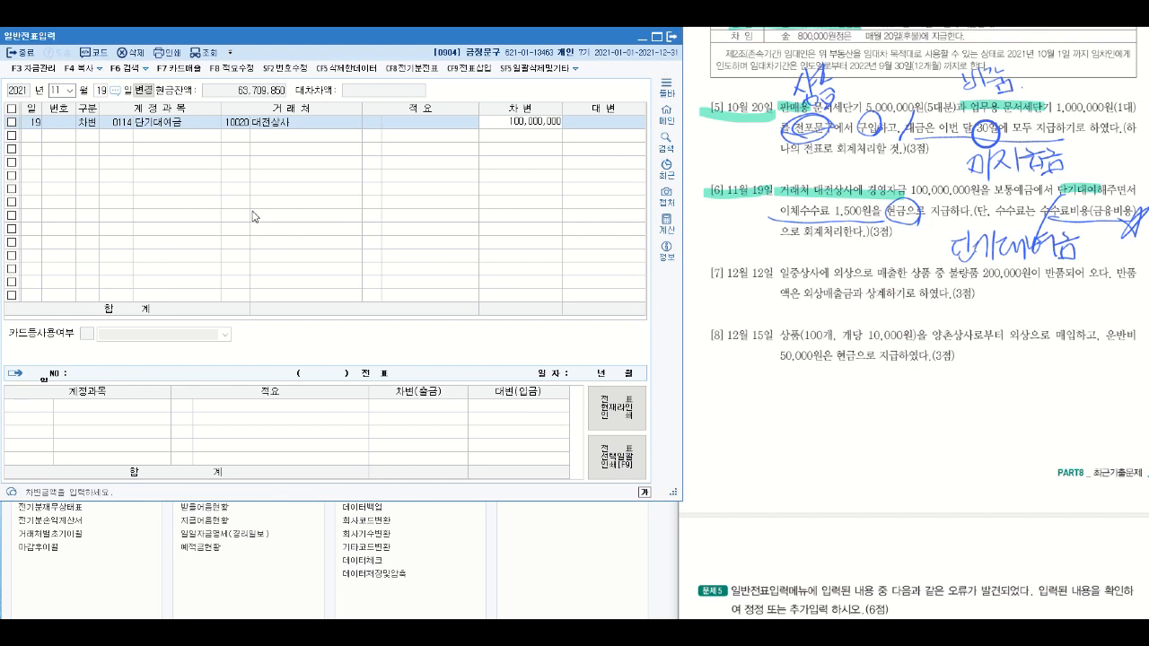
pyautogui.press('Return')
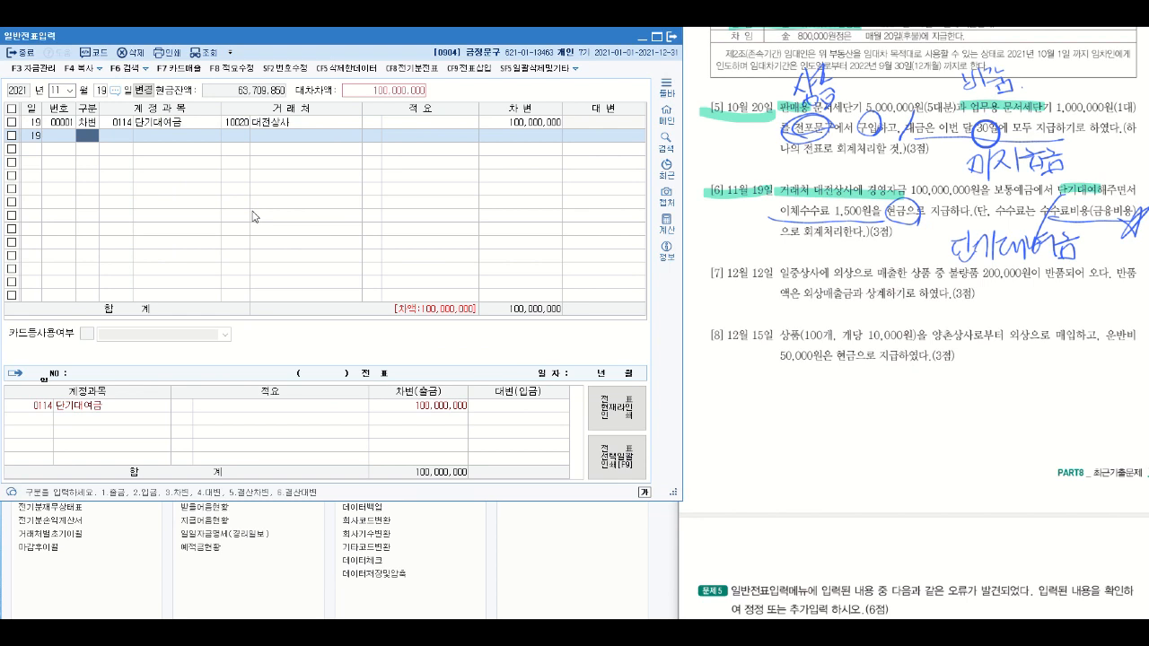
# - Add a 차변 line for account 0831 수수료비용 (판매관리비) with an amount of 1,500
pyautogui.write('3')
pyautogui.press('Return')
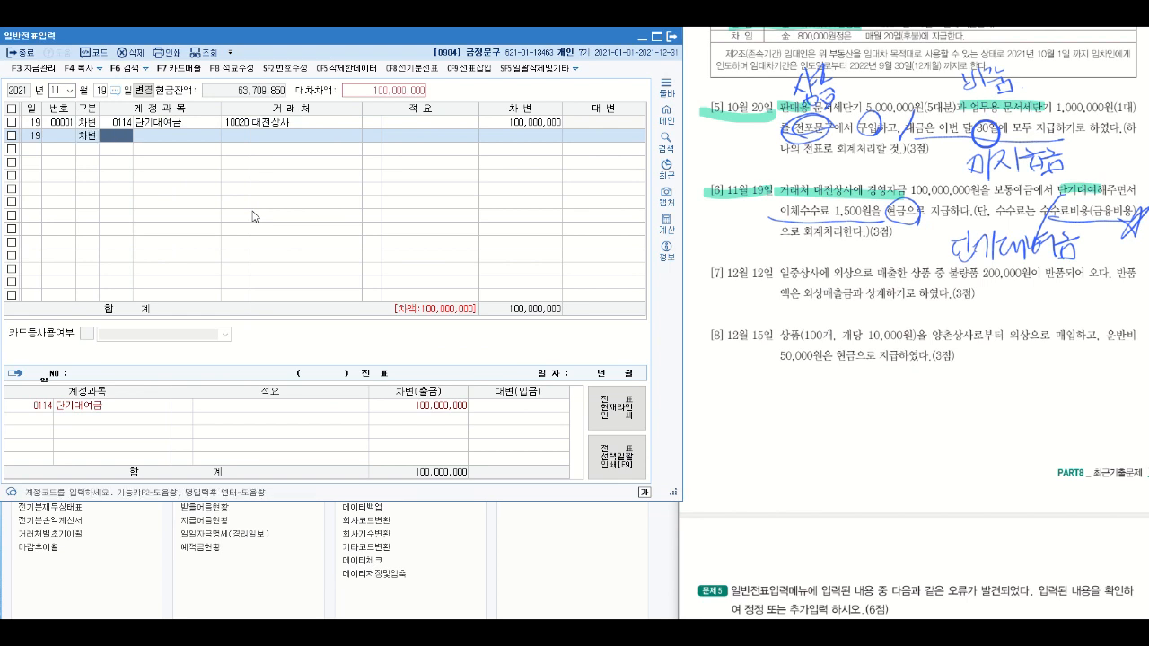
pyautogui.write('ㅅ')
pyautogui.press('BackSpace')
pyautogui.write('수수')
pyautogui.press('Return')
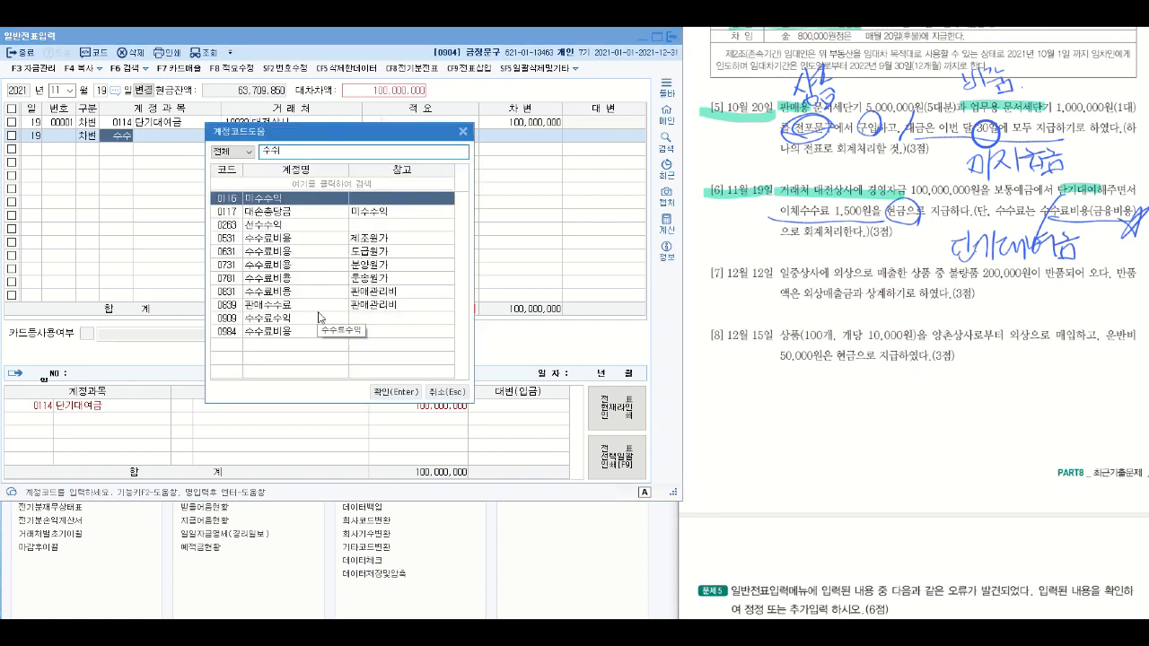
pyautogui.click(290, 293)
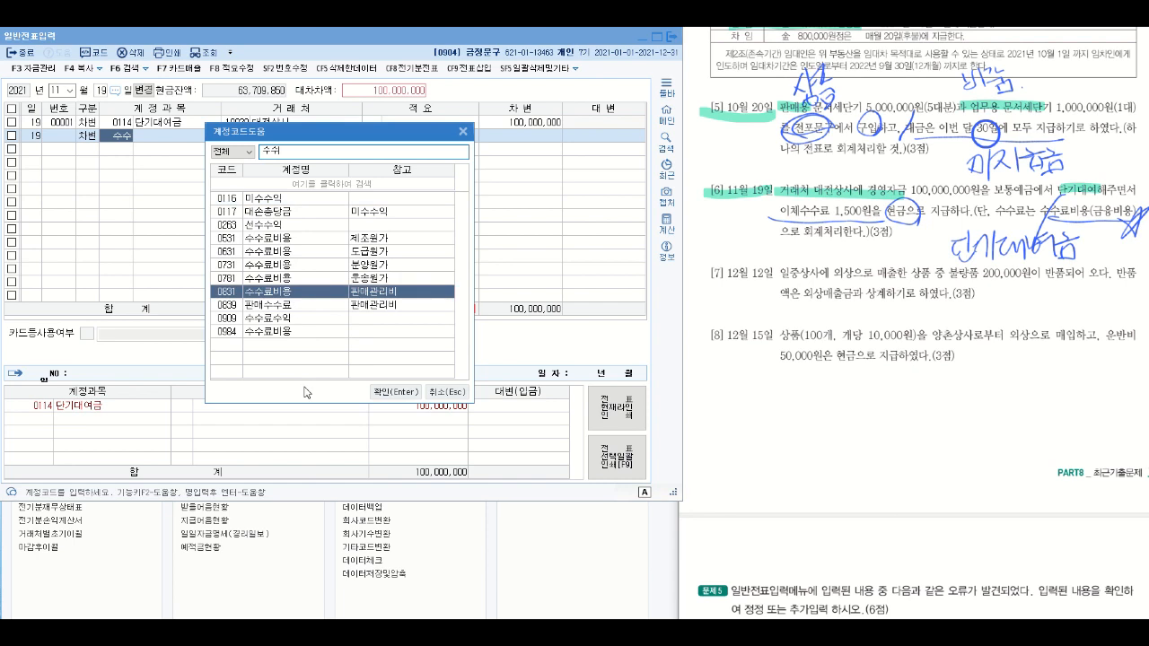
pyautogui.press('Return')
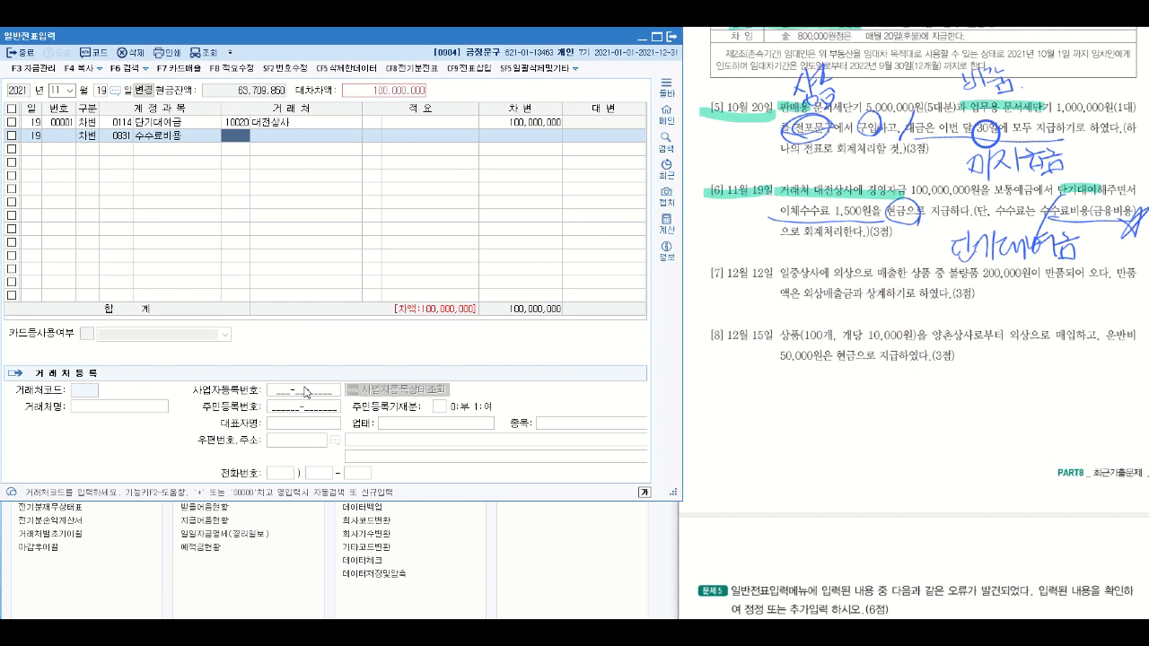
pyautogui.press('Return')
pyautogui.press('Return')
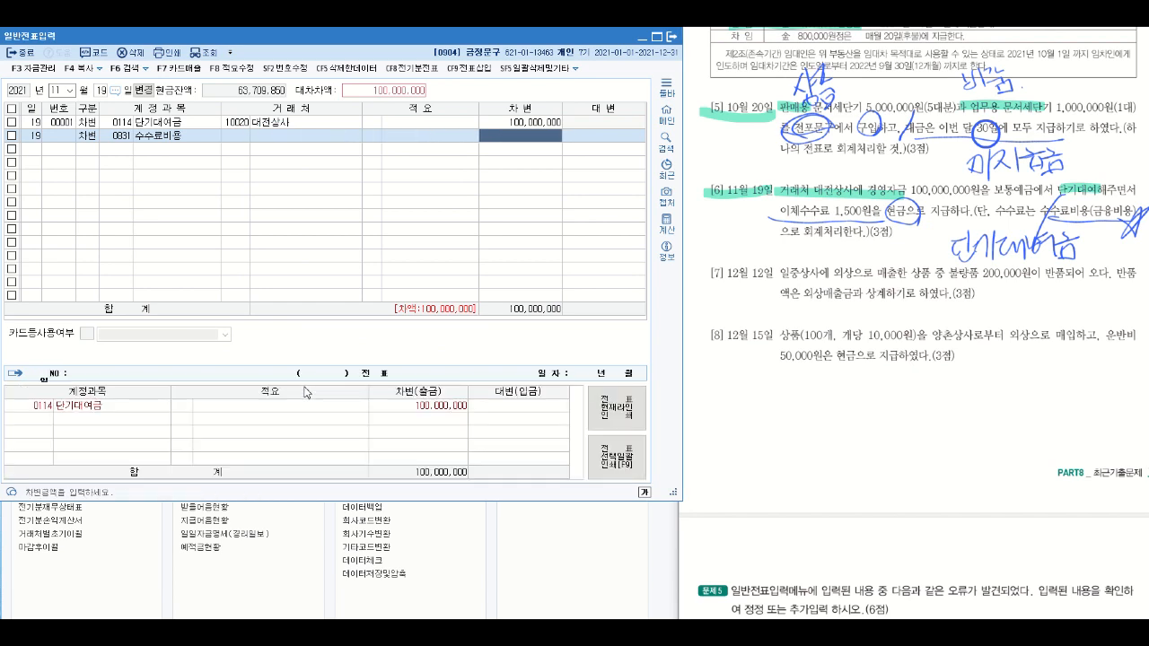
pyautogui.write('1,500')
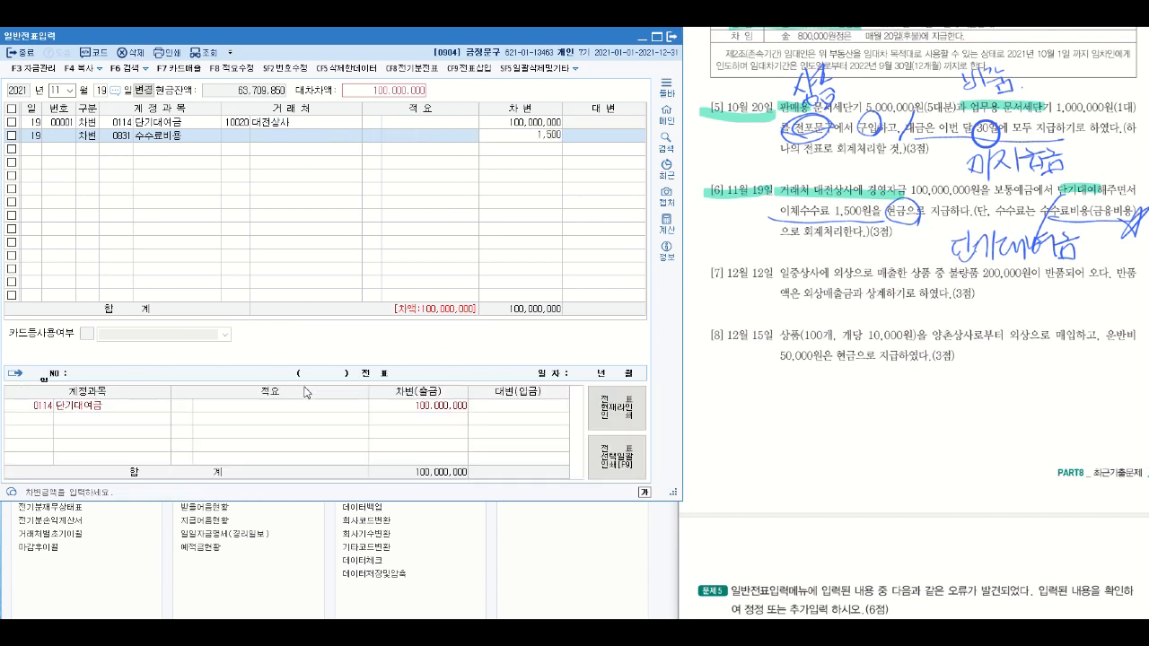
pyautogui.press('Return')
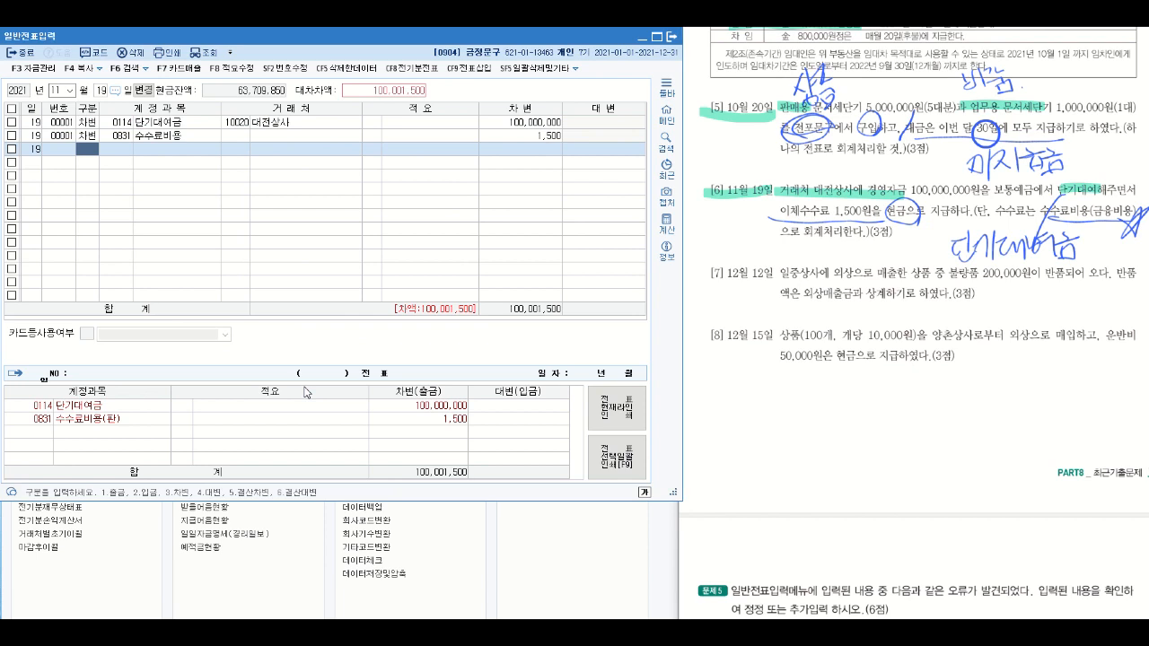
# - Highlight 보통예금 in question [6] and add a 대변 line for account 0103 보통예금 with an amount of 100,000,000
pyautogui.click(1005, 199)
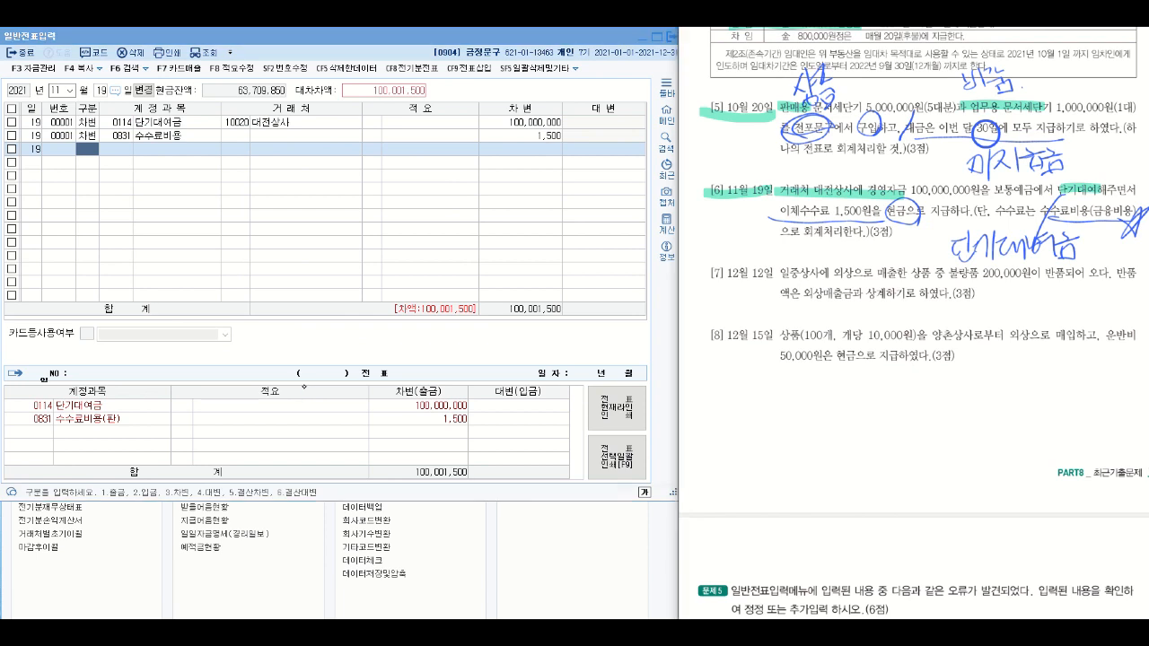
pyautogui.moveTo(983, 190); pyautogui.dragTo(1033, 191)
pyautogui.click(83, 149)
pyautogui.write('4')
pyautogui.press('Return')
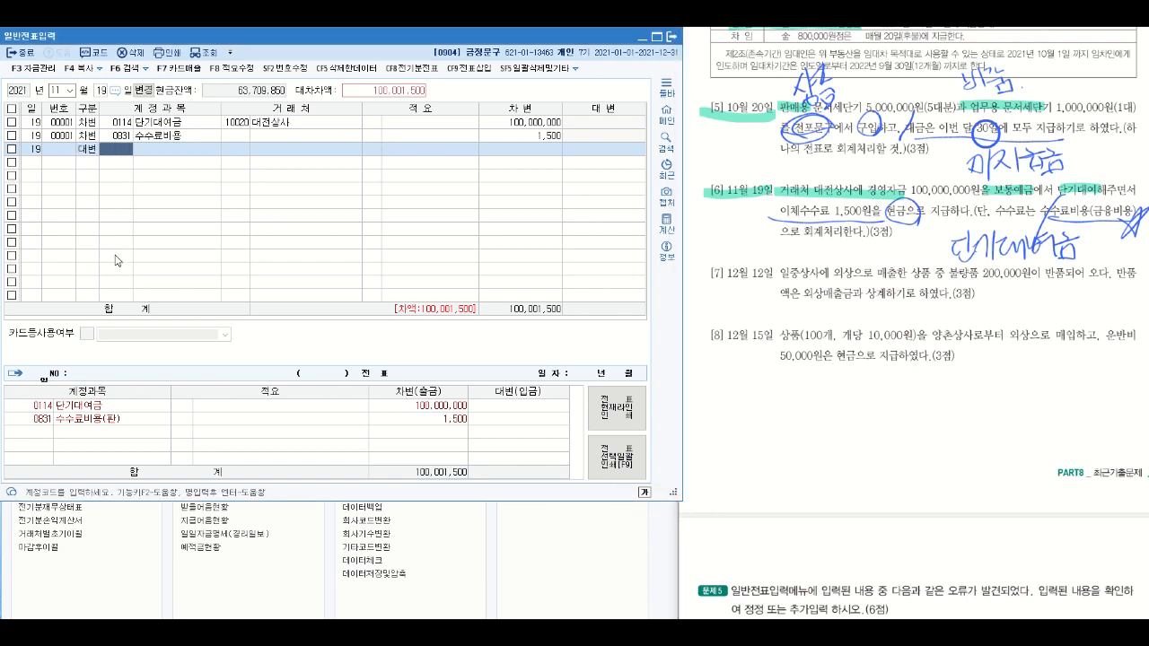
pyautogui.write('103')
pyautogui.press('Return')
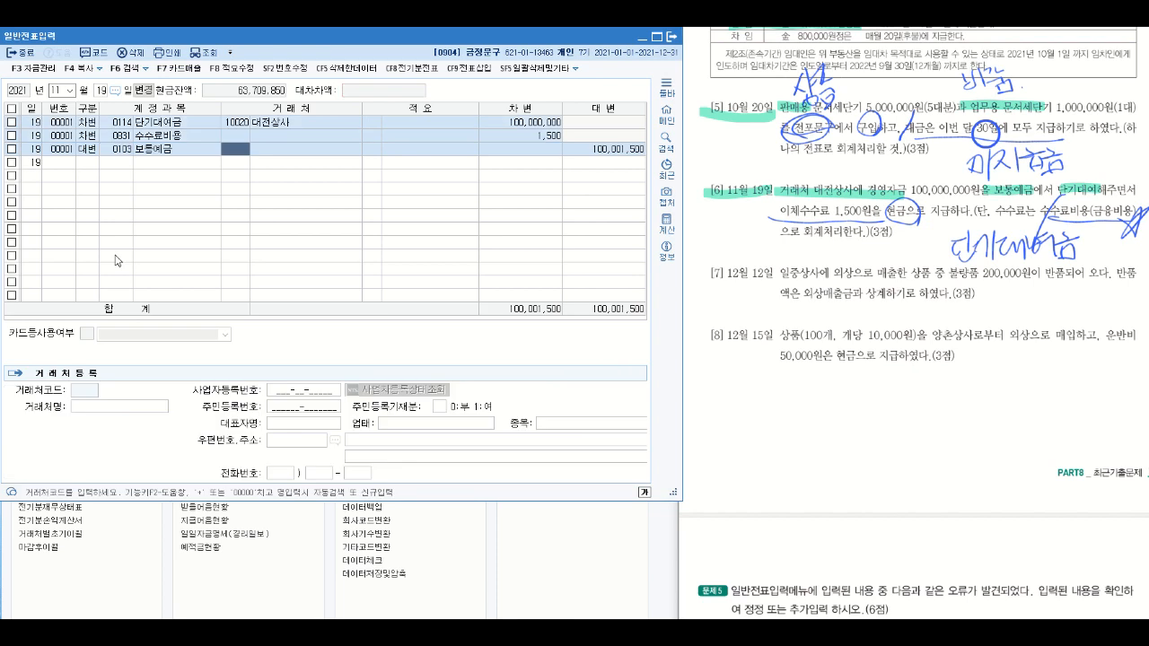
pyautogui.press('Return')
pyautogui.press('Return')
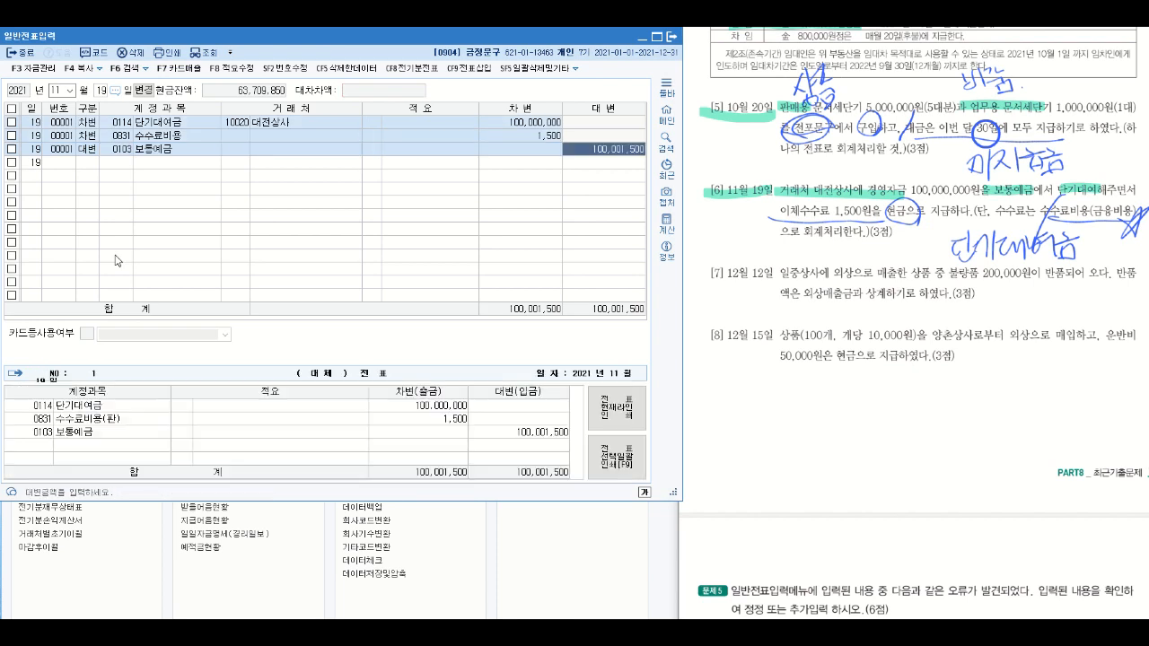
pyautogui.write('100000000')
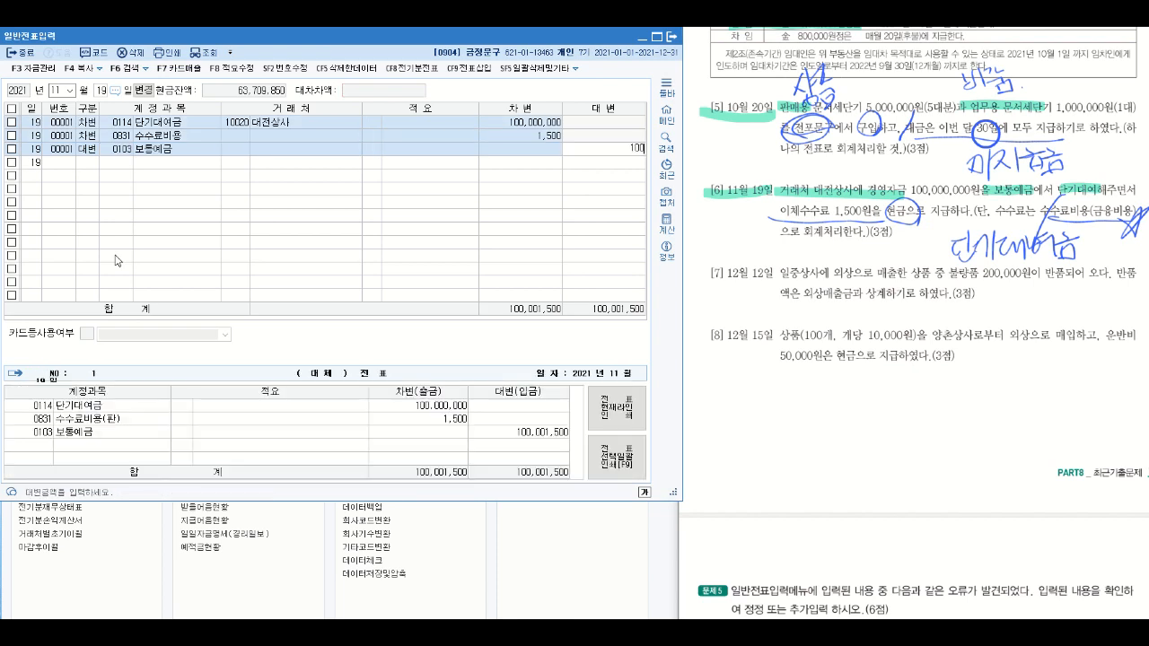
pyautogui.press('Return')
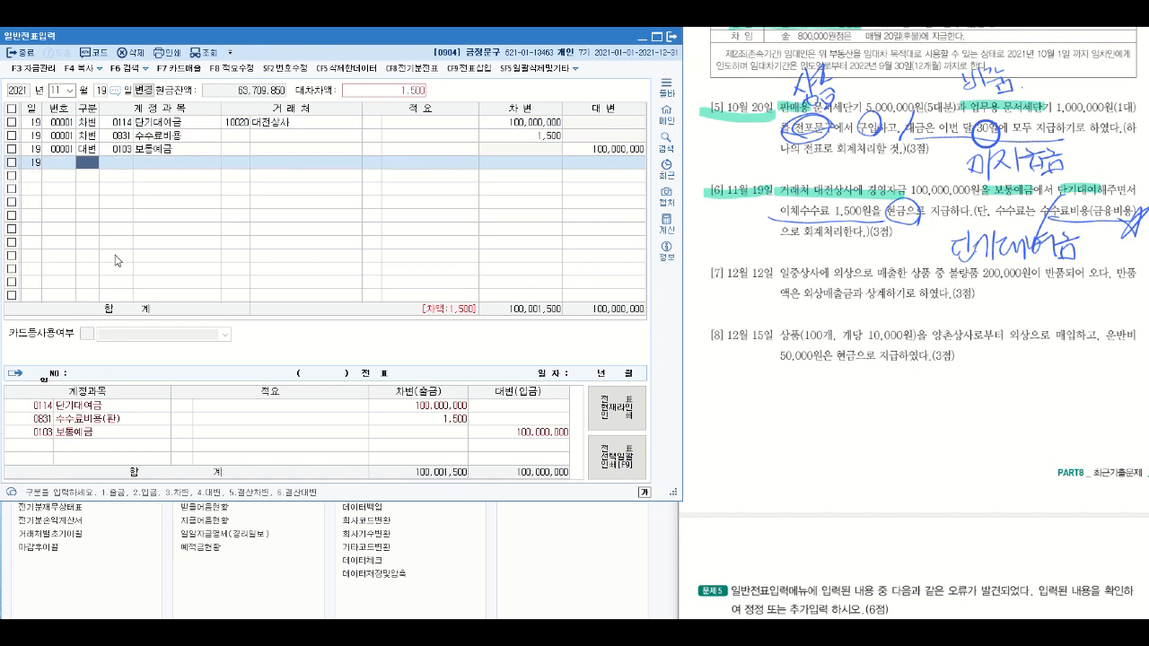
# - Start another 차변 line with account 0101 현금, leaving 거래처 and 적요 empty
pyautogui.press('Return')
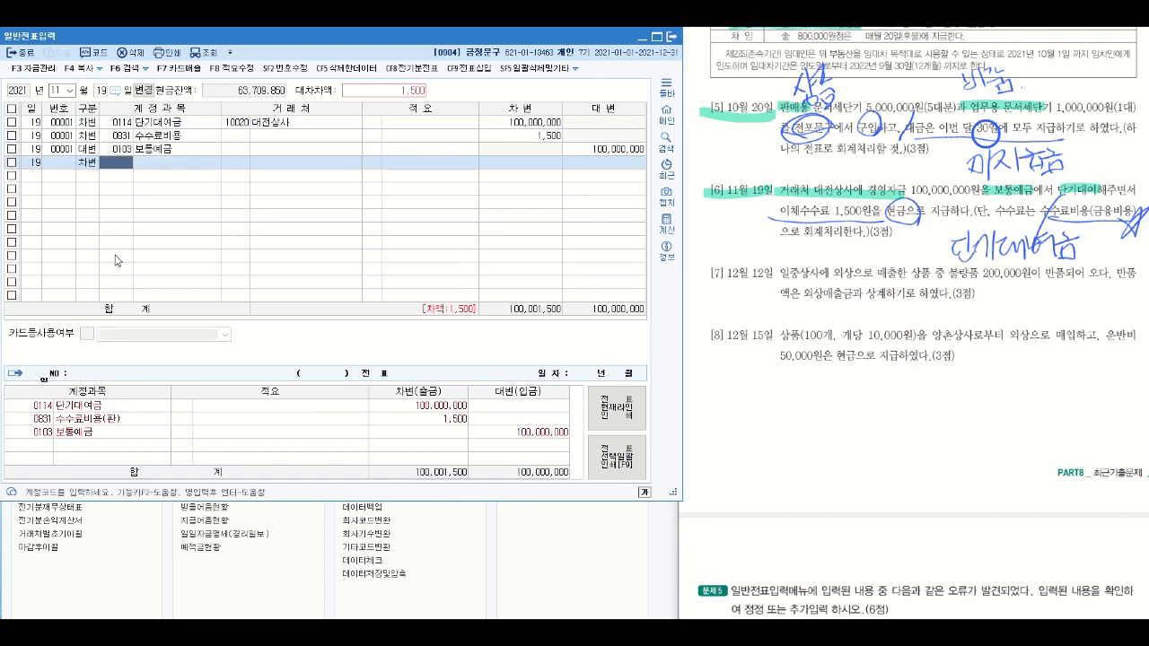
pyautogui.write('101')
pyautogui.press('Return')
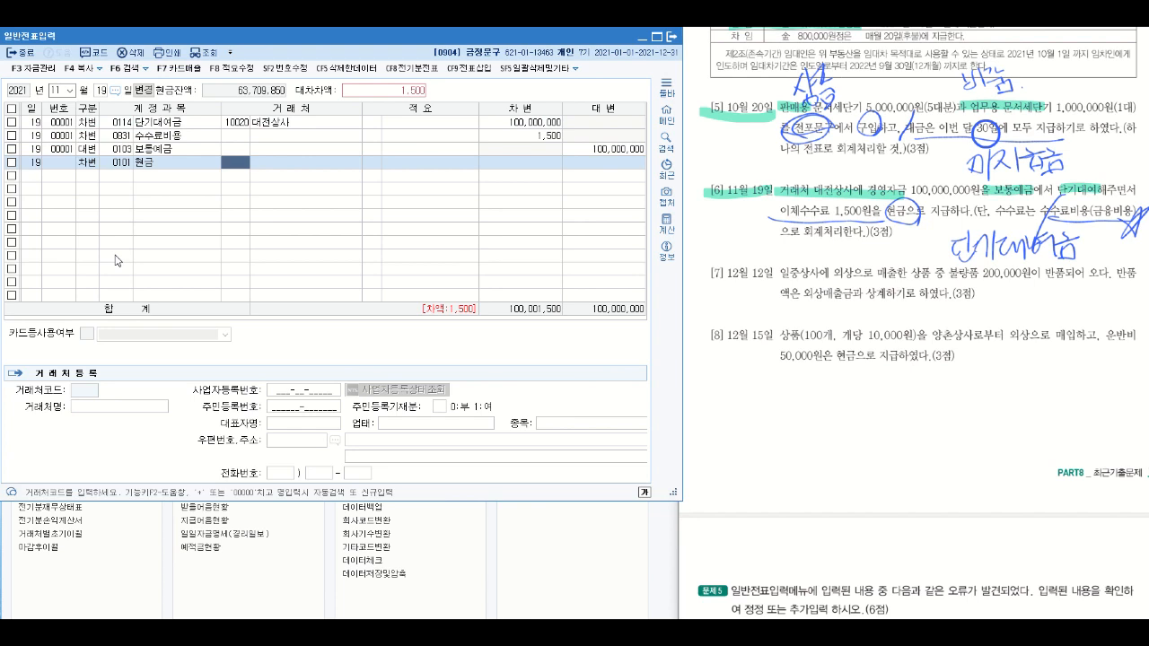
pyautogui.press('Return')
pyautogui.press('Return')
pyautogui.press('Return')
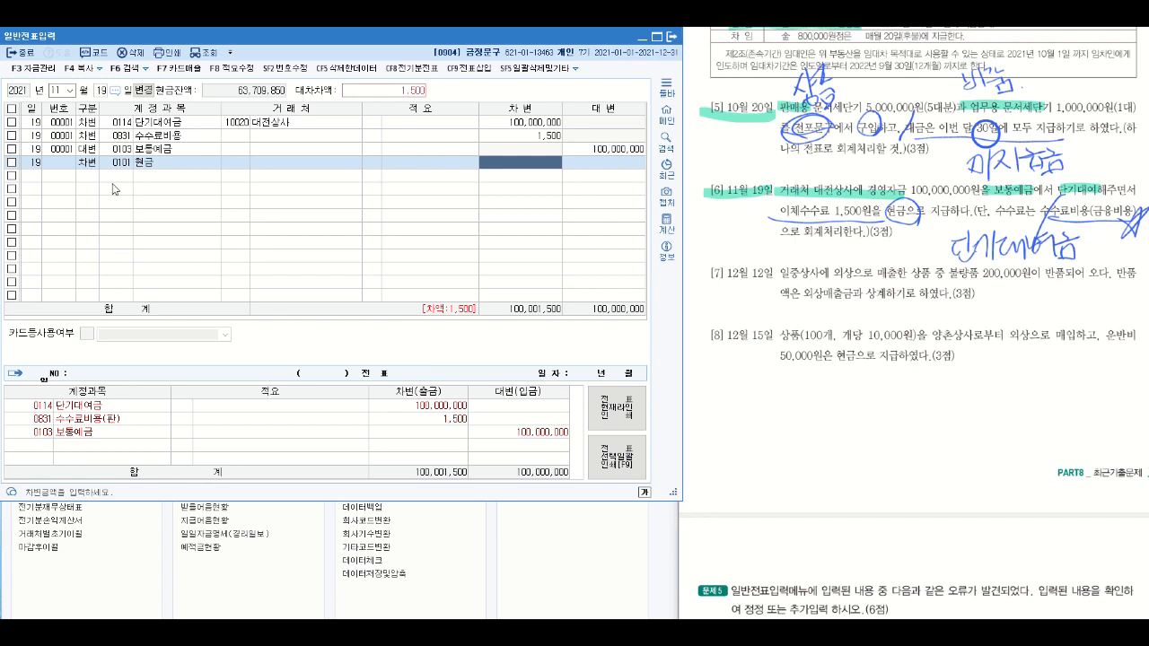
# - Change the 현금 line to 대변 and enter an amount of 1,500
pyautogui.click(91, 164)
pyautogui.write('4')
pyautogui.press('Return')
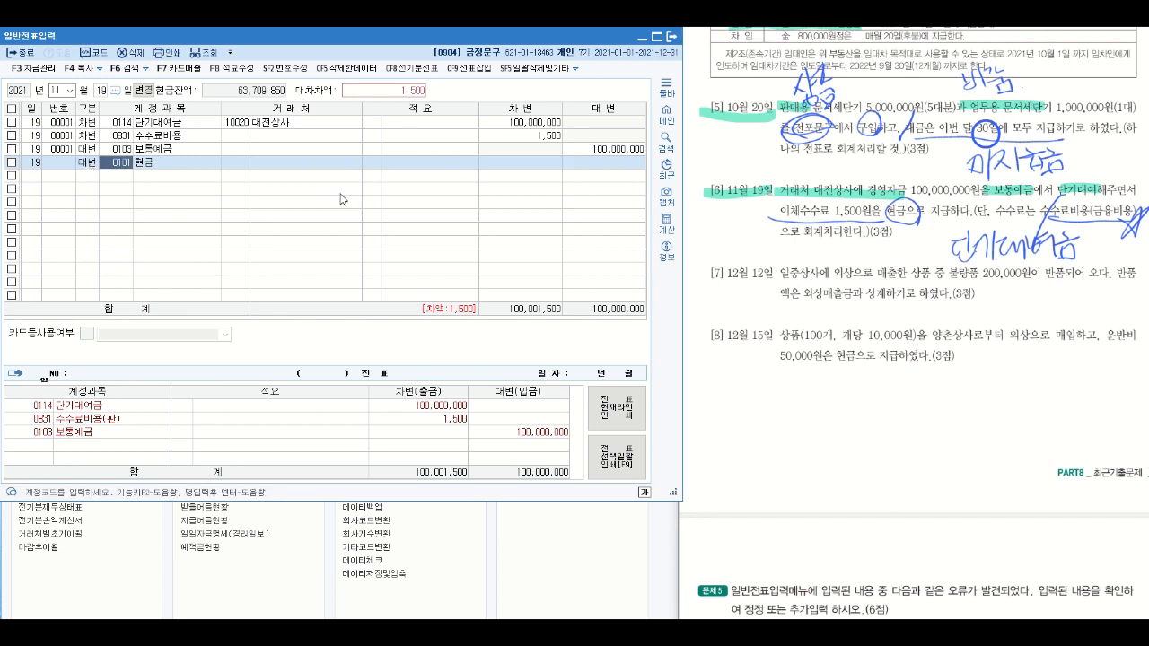
pyautogui.click(618, 165)
pyautogui.write('1500')
pyautogui.press('Return')
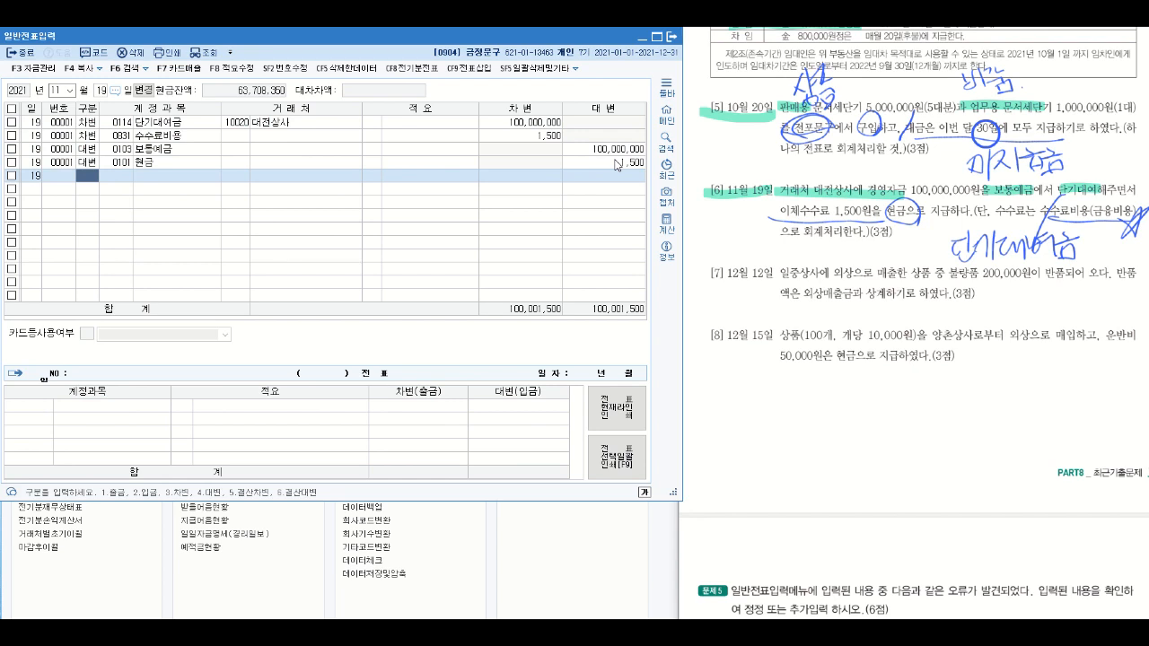
# - Highlight the date 12월 12일, 외상으로 매출, 반품되 and 외상매출금과 상계하기 in question [7]
pyautogui.click(716, 275)
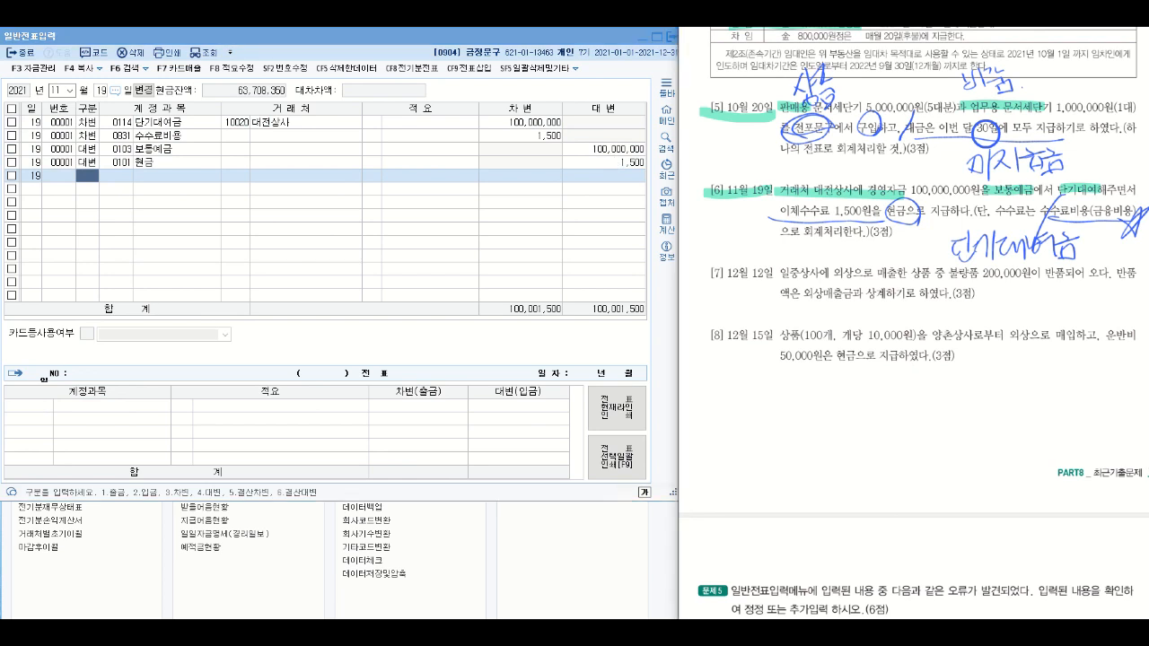
pyautogui.moveTo(701, 275); pyautogui.dragTo(777, 275)
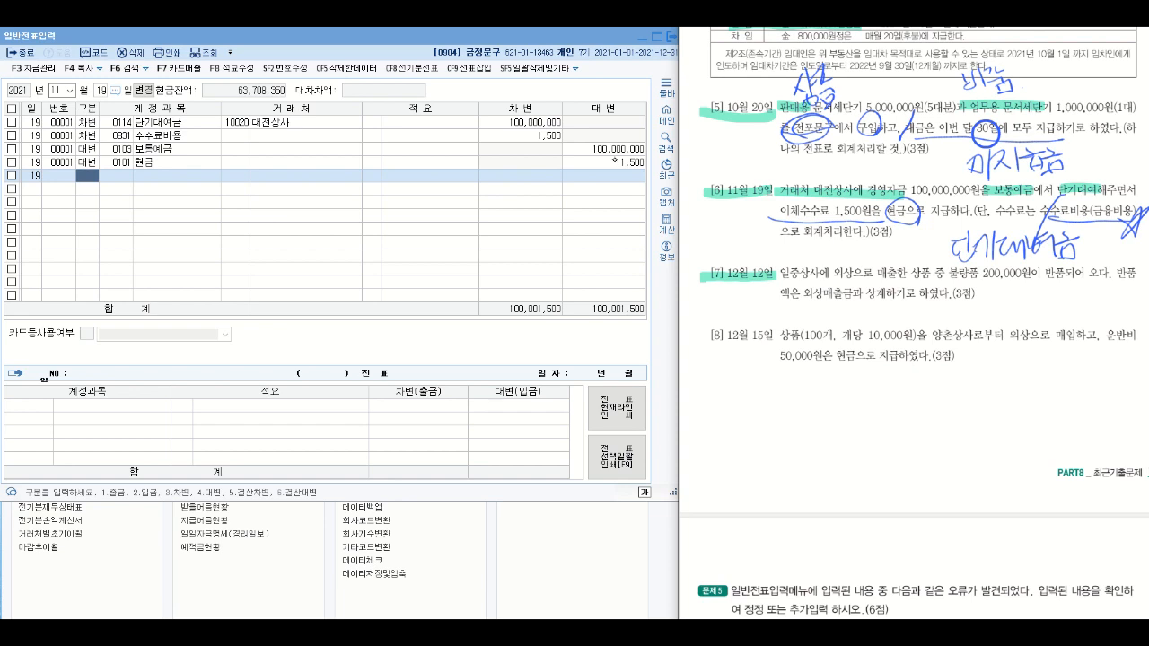
pyautogui.moveTo(831, 273); pyautogui.dragTo(898, 273)
pyautogui.moveTo(1047, 274); pyautogui.dragTo(1077, 274)
pyautogui.moveTo(802, 293); pyautogui.dragTo(905, 293)
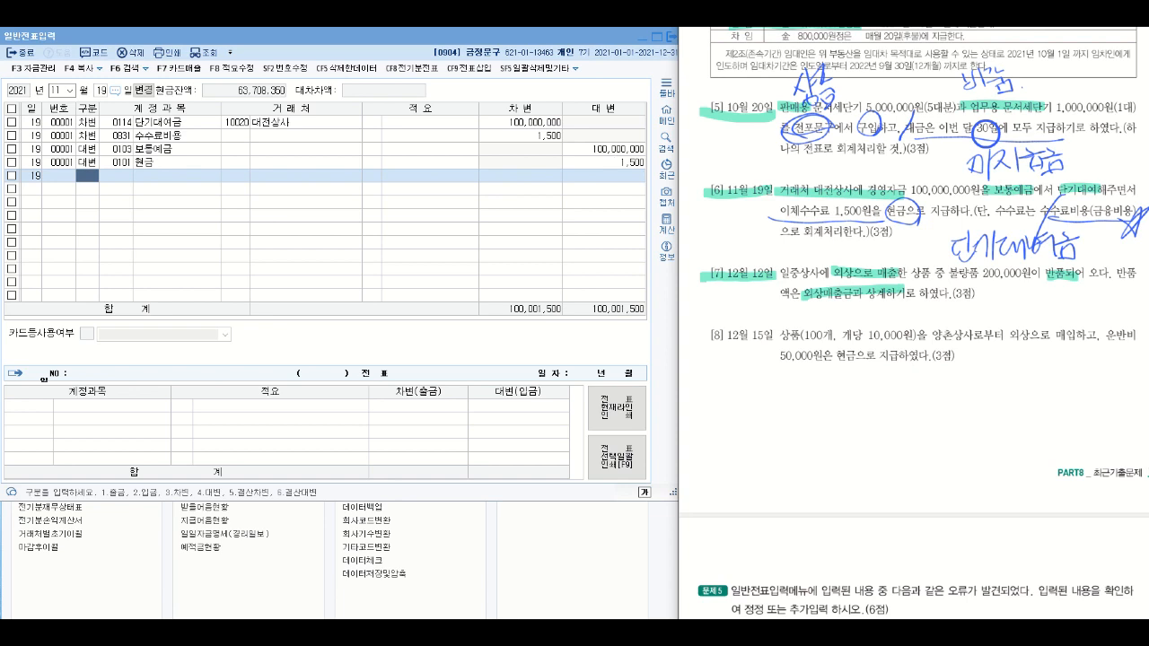
# - Circle the start of 상계 in question [7], draw a slash beside it, and handwrite 외상매출금 after the slash
pyautogui.moveTo(899, 289); pyautogui.dragTo(878, 312)
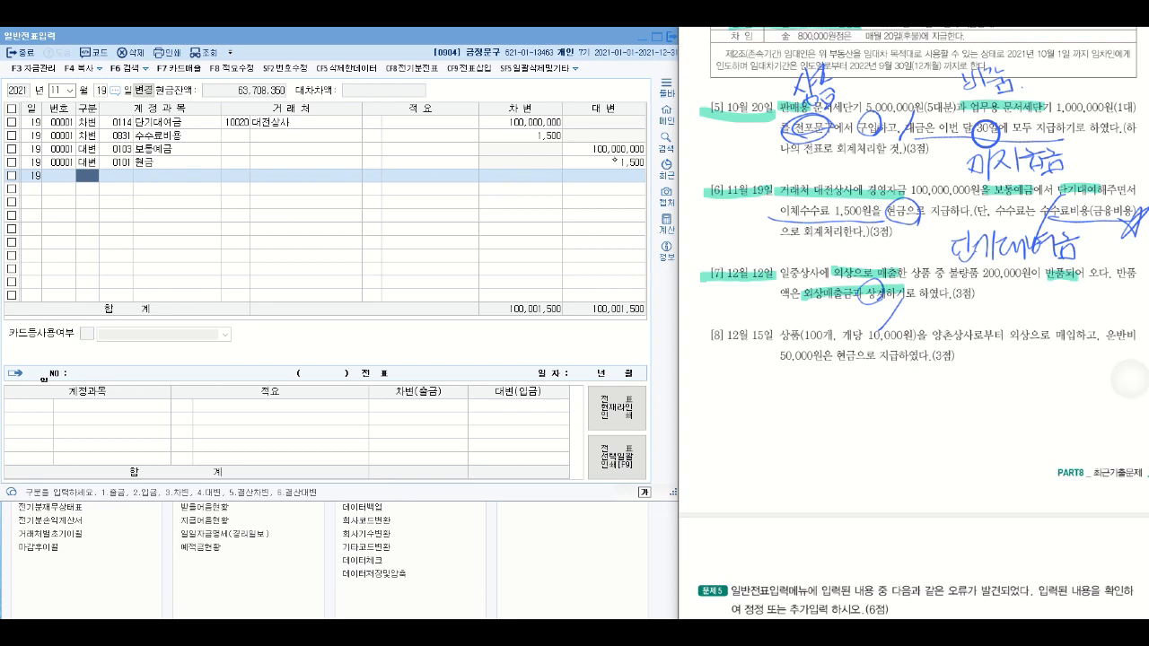
pyautogui.moveTo(913, 306); pyautogui.dragTo(920, 321)
pyautogui.moveTo(923, 303)
pyautogui.mouseDown()
pyautogui.moveTo(924, 325)
pyautogui.moveTo(939, 316)
pyautogui.mouseUp()
pyautogui.moveTo(940, 302)
pyautogui.mouseDown()
pyautogui.moveTo(940, 316)
pyautogui.moveTo(949, 309)
pyautogui.mouseUp()
pyautogui.moveTo(937, 320); pyautogui.dragTo(939, 321)
pyautogui.moveTo(951, 316); pyautogui.dragTo(957, 326)
pyautogui.moveTo(963, 307); pyautogui.dragTo(978, 320)
pyautogui.moveTo(987, 303)
pyautogui.mouseDown()
pyautogui.moveTo(988, 321)
pyautogui.moveTo(1007, 324)
pyautogui.moveTo(1019, 309)
pyautogui.mouseUp()
pyautogui.moveTo(1015, 314); pyautogui.dragTo(1023, 324)
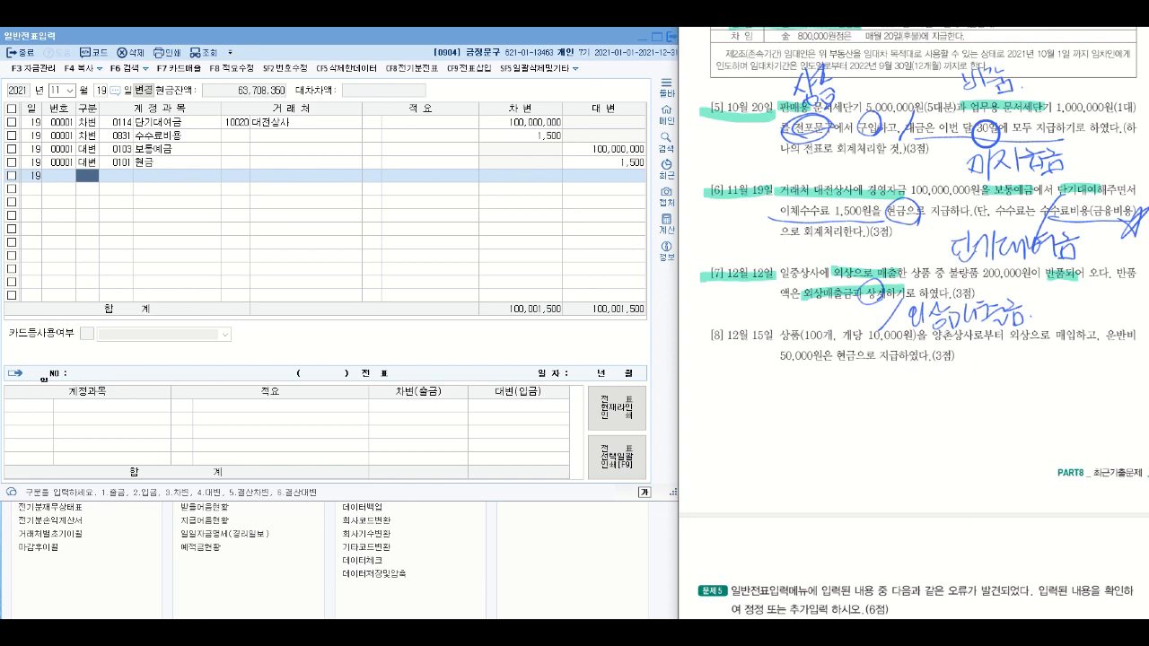
# - Circle 반품되 in question [7] and handwrite 매출환입 beneath it
pyautogui.moveTo(1070, 284)
pyautogui.mouseDown()
pyautogui.moveTo(1042, 283)
pyautogui.moveTo(1038, 266)
pyautogui.moveTo(1076, 281)
pyautogui.mouseUp()
pyautogui.moveTo(1035, 290)
pyautogui.mouseDown()
pyautogui.moveTo(1035, 312)
pyautogui.moveTo(1077, 296)
pyautogui.moveTo(1085, 315)
pyautogui.moveTo(1090, 295)
pyautogui.moveTo(1109, 321)
pyautogui.moveTo(1120, 300)
pyautogui.mouseUp()
pyautogui.moveTo(1107, 309)
pyautogui.mouseDown()
pyautogui.moveTo(1124, 327)
pyautogui.moveTo(1117, 308)
pyautogui.mouseUp()
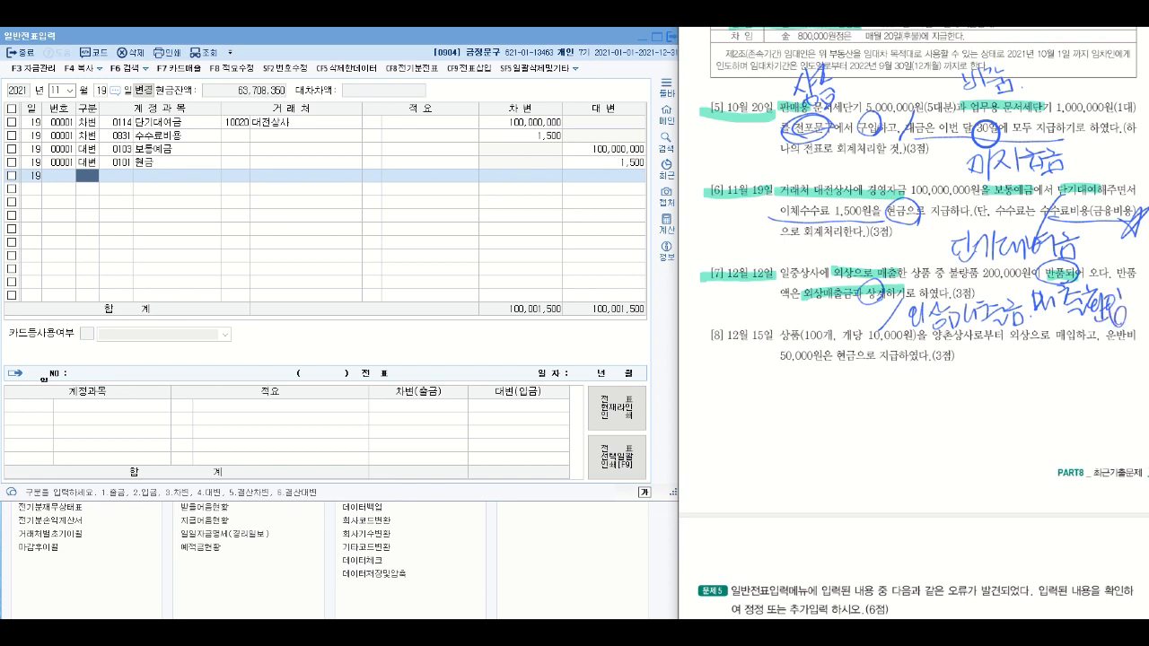
# - Handwrite the sale-time entry 매출시 외상매출금 / 상품매출 below question [8] and draw a cross under it
pyautogui.moveTo(1043, 313)
pyautogui.mouseDown()
pyautogui.moveTo(1029, 387)
pyautogui.moveTo(1036, 381)
pyautogui.mouseUp()
pyautogui.moveTo(912, 400); pyautogui.dragTo(879, 470)
pyautogui.moveTo(716, 389)
pyautogui.mouseDown()
pyautogui.moveTo(716, 419)
pyautogui.moveTo(749, 404)
pyautogui.moveTo(755, 378)
pyautogui.mouseUp()
pyautogui.moveTo(747, 384); pyautogui.dragTo(769, 389)
pyautogui.moveTo(750, 406); pyautogui.dragTo(775, 406)
pyautogui.moveTo(779, 377)
pyautogui.mouseDown()
pyautogui.moveTo(769, 404)
pyautogui.moveTo(788, 398)
pyautogui.moveTo(792, 411)
pyautogui.mouseUp()
pyautogui.moveTo(930, 407)
pyautogui.mouseDown()
pyautogui.moveTo(942, 426)
pyautogui.moveTo(902, 445)
pyautogui.mouseUp()
pyautogui.moveTo(908, 436)
pyautogui.mouseDown()
pyautogui.moveTo(928, 454)
pyautogui.moveTo(927, 442)
pyautogui.moveTo(944, 438)
pyautogui.mouseUp()
pyautogui.moveTo(946, 433); pyautogui.dragTo(962, 452)
pyautogui.moveTo(960, 437)
pyautogui.mouseDown()
pyautogui.moveTo(962, 459)
pyautogui.moveTo(1014, 418)
pyautogui.moveTo(1017, 442)
pyautogui.mouseUp()
pyautogui.moveTo(998, 438)
pyautogui.mouseDown()
pyautogui.moveTo(1019, 448)
pyautogui.moveTo(1029, 430)
pyautogui.mouseUp()
pyautogui.moveTo(1006, 454); pyautogui.dragTo(1027, 456)
pyautogui.moveTo(745, 444); pyautogui.dragTo(751, 459)
pyautogui.moveTo(754, 442); pyautogui.dragTo(770, 473)
pyautogui.moveTo(776, 440); pyautogui.dragTo(794, 477)
pyautogui.moveTo(792, 434); pyautogui.dragTo(799, 442)
pyautogui.moveTo(799, 437)
pyautogui.mouseDown()
pyautogui.moveTo(811, 453)
pyautogui.moveTo(845, 434)
pyautogui.moveTo(860, 452)
pyautogui.mouseUp()
pyautogui.moveTo(858, 402); pyautogui.dragTo(880, 419)
pyautogui.moveTo(878, 400)
pyautogui.mouseDown()
pyautogui.moveTo(880, 511)
pyautogui.moveTo(913, 512)
pyautogui.mouseUp()
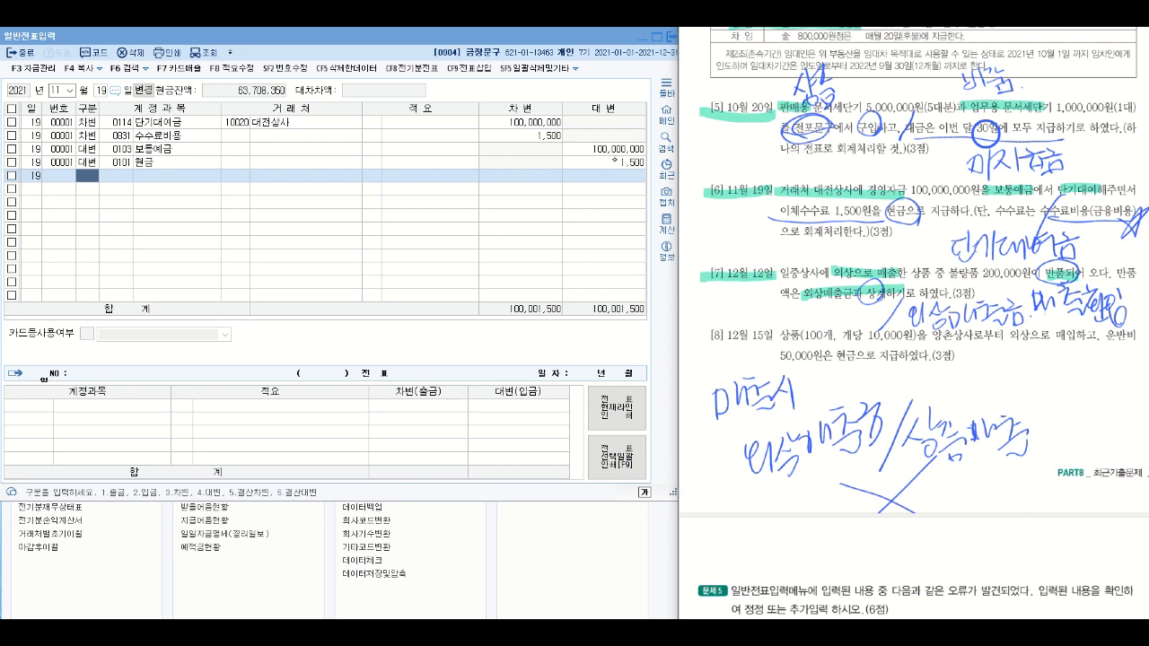
# - Circle 상품매출 with a circled minus sign above it, and erase the handwritten notes below question [8]
pyautogui.moveTo(934, 474)
pyautogui.mouseDown()
pyautogui.moveTo(955, 476)
pyautogui.moveTo(1014, 402)
pyautogui.moveTo(919, 470)
pyautogui.mouseUp()
pyautogui.moveTo(975, 372); pyautogui.dragTo(998, 373)
pyautogui.moveTo(1003, 378)
pyautogui.mouseDown()
pyautogui.moveTo(959, 384)
pyautogui.moveTo(1009, 369)
pyautogui.mouseUp()
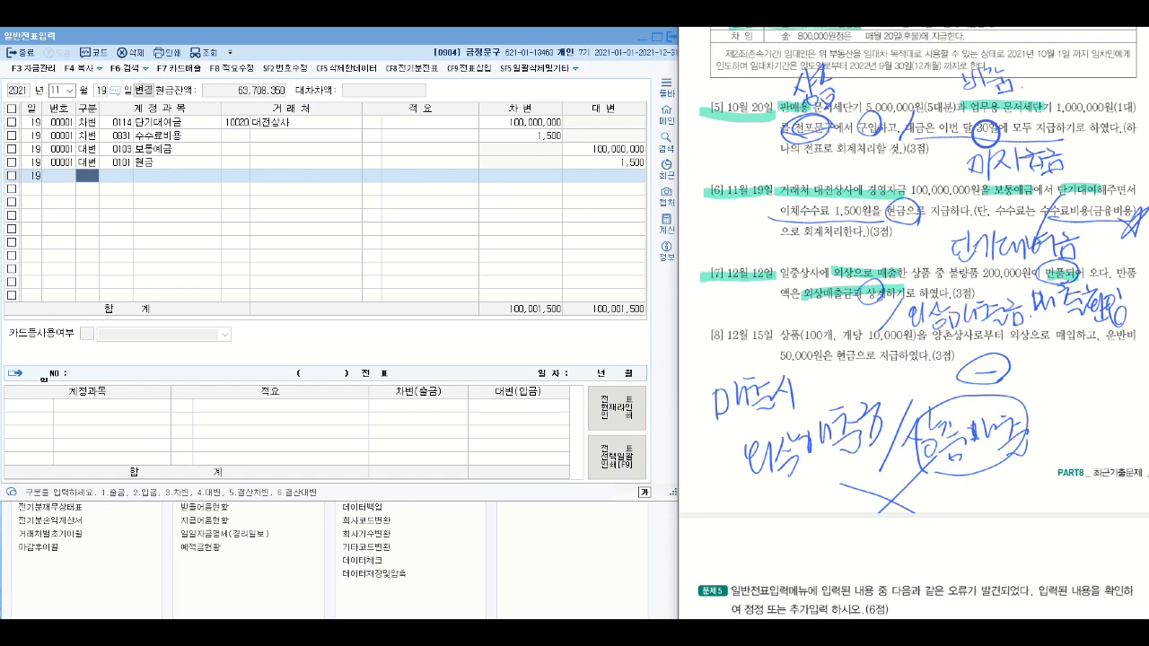
pyautogui.moveTo(802, 414)
pyautogui.mouseDown()
pyautogui.moveTo(764, 454)
pyautogui.moveTo(962, 396)
pyautogui.moveTo(1003, 429)
pyautogui.moveTo(835, 397)
pyautogui.moveTo(784, 353)
pyautogui.mouseUp()
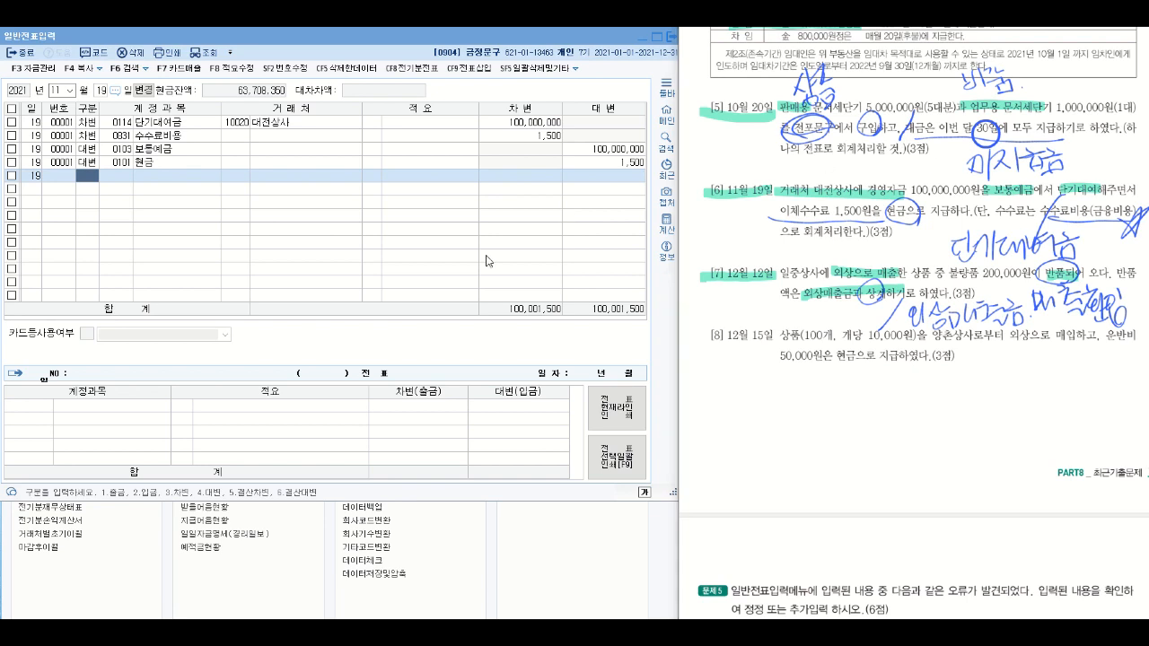
# - Set the voucher date to December 12 and start a 차변 line on it
pyautogui.rightClick(0, 300)
pyautogui.click(115, 249)
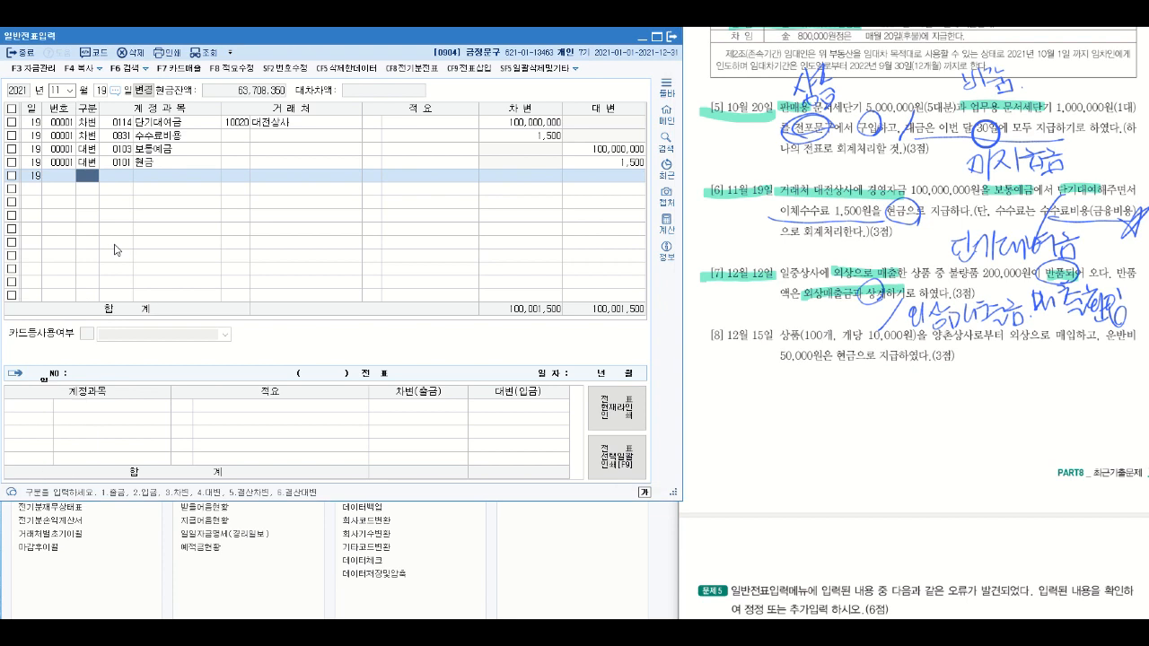
pyautogui.click(60, 91)
pyautogui.click(61, 92)
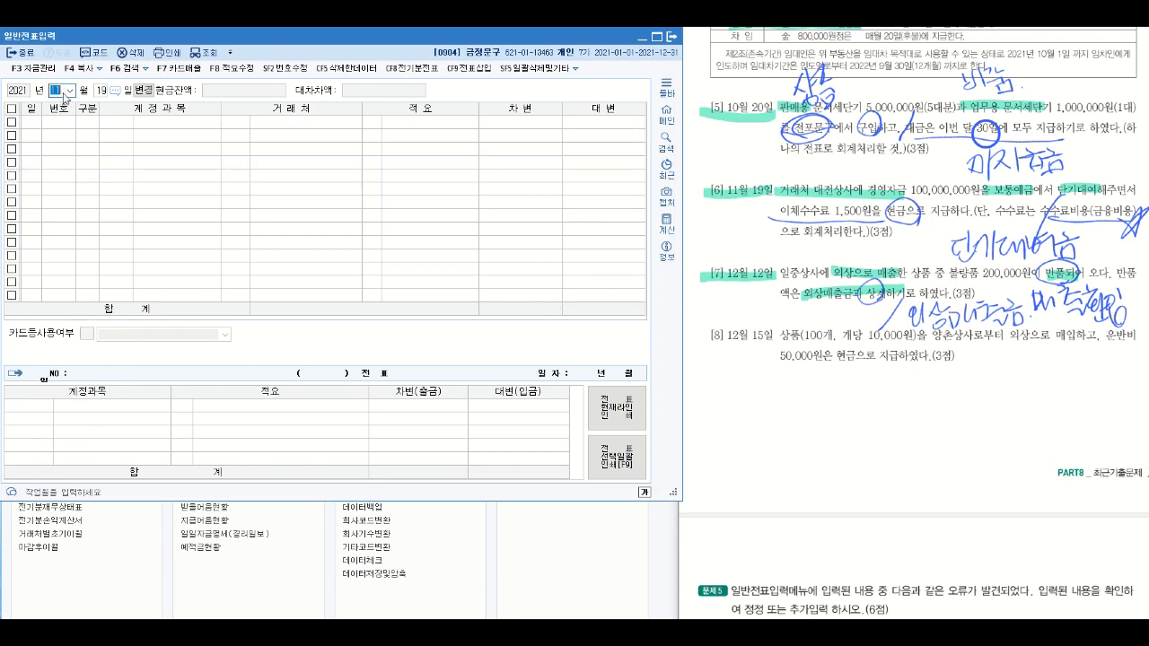
pyautogui.write('12')
pyautogui.press('Return')
pyautogui.write('12')
pyautogui.press('Return')
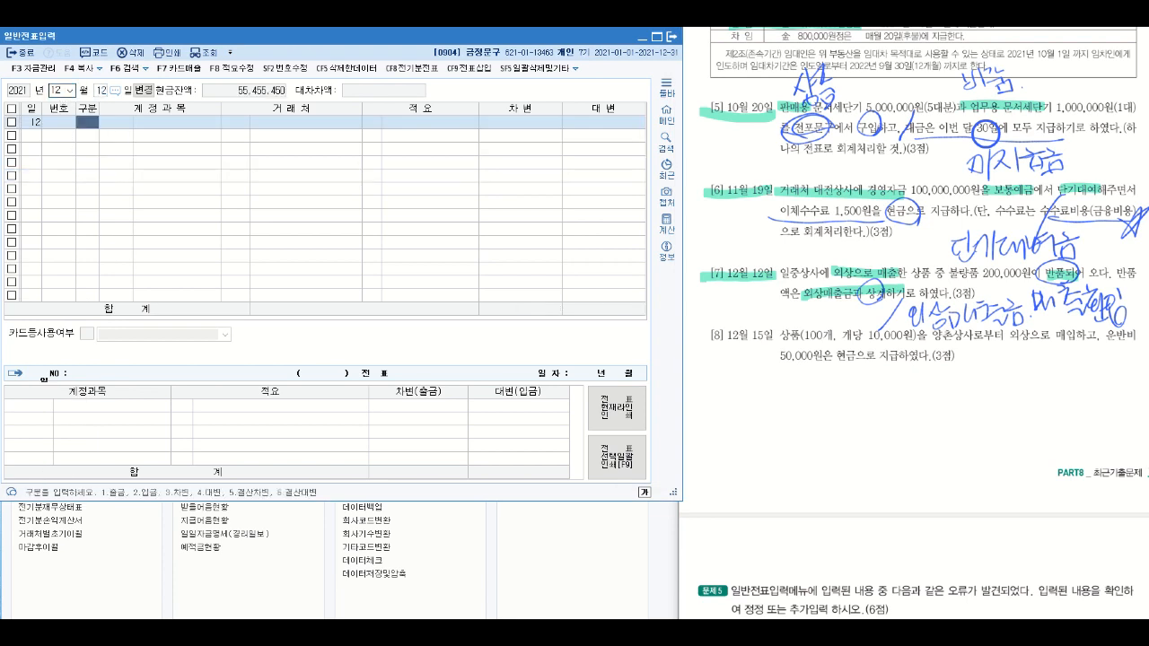
pyautogui.write('3')
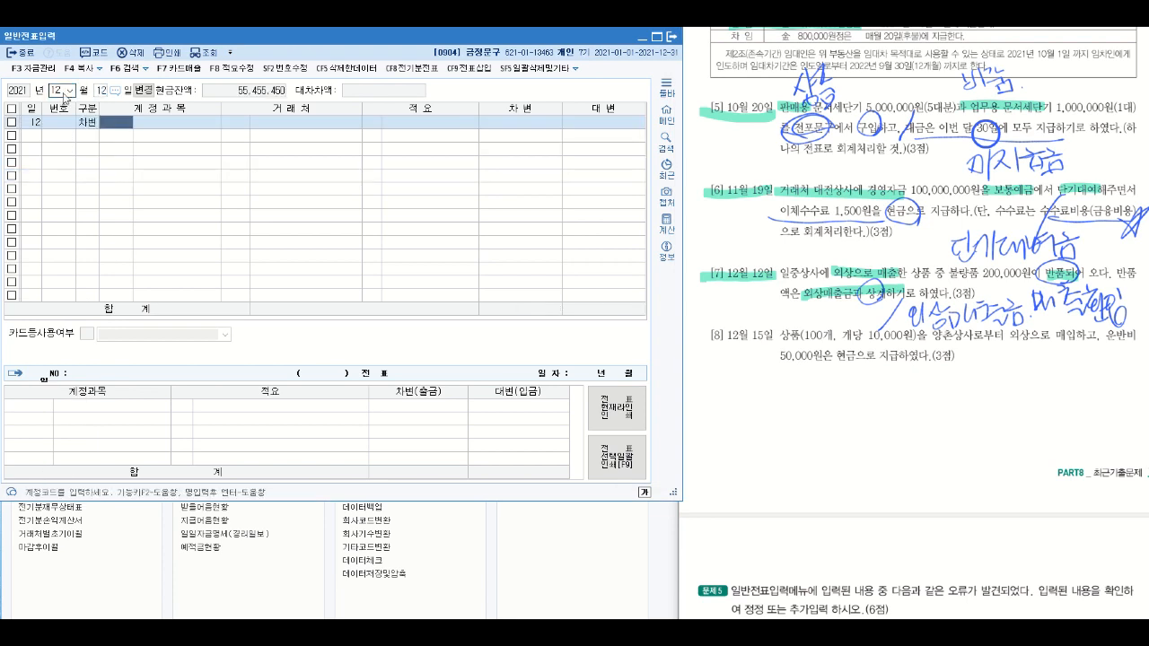
pyautogui.write('매출')
pyautogui.press('Return')
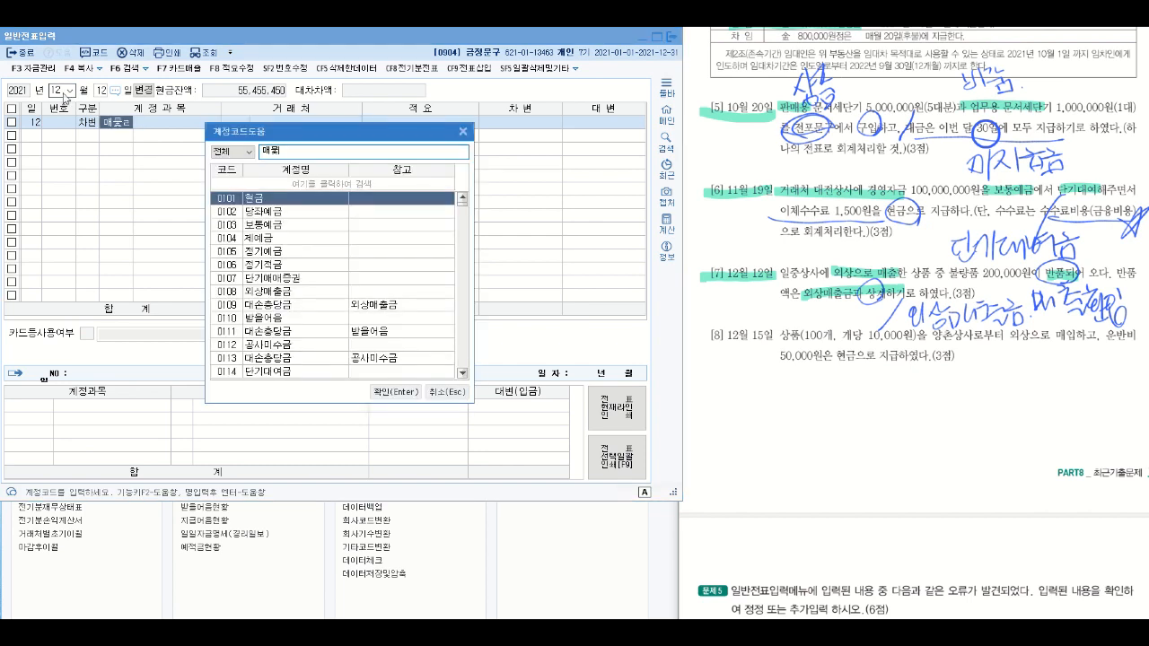
pyautogui.press('Escape')
# - Assign account 0402 매출환입및에누리 (상품매출) to the December 12 debit line and enter 200,000 as its amount
pyautogui.write('매')
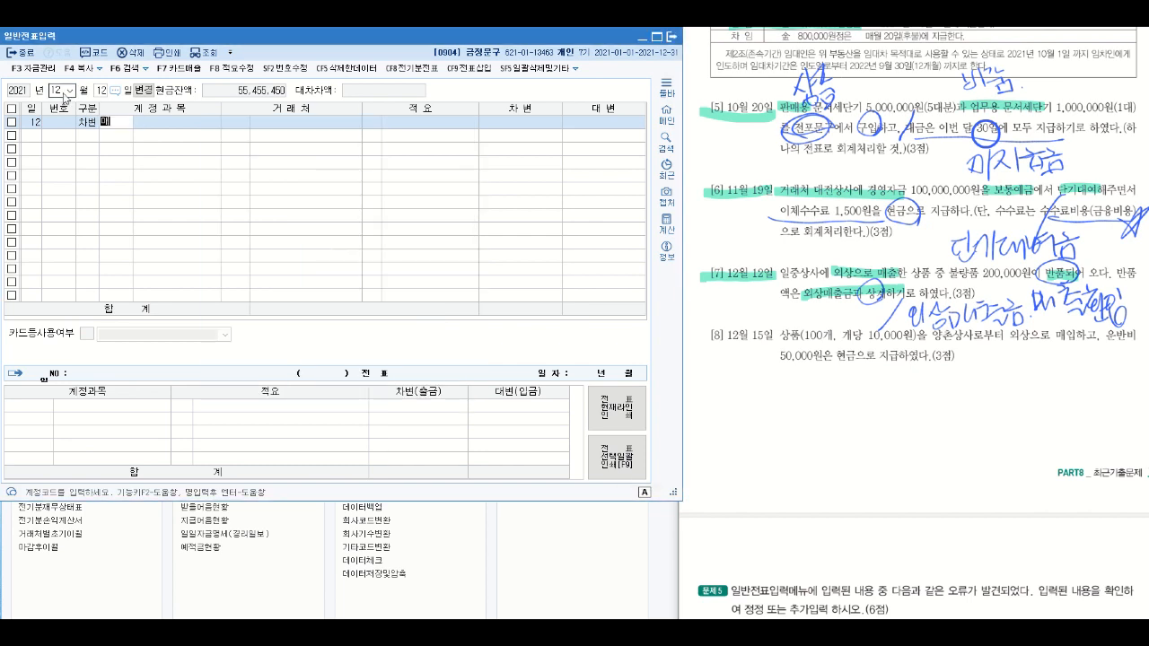
pyautogui.write('출')
pyautogui.press('Return')
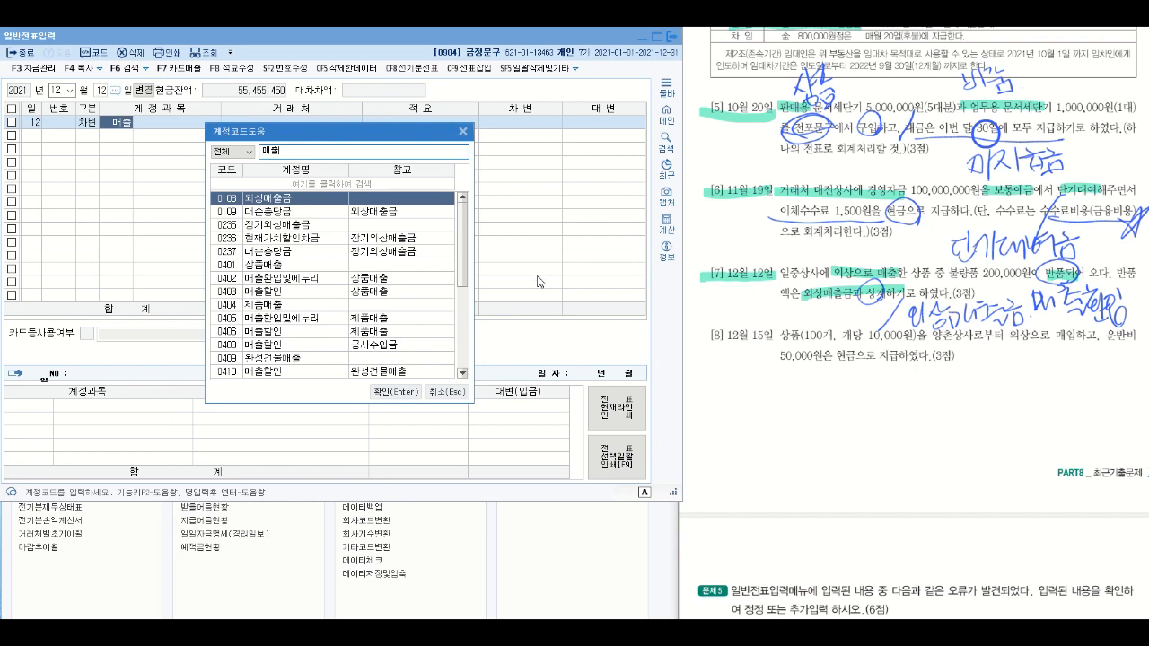
pyautogui.click(399, 279)
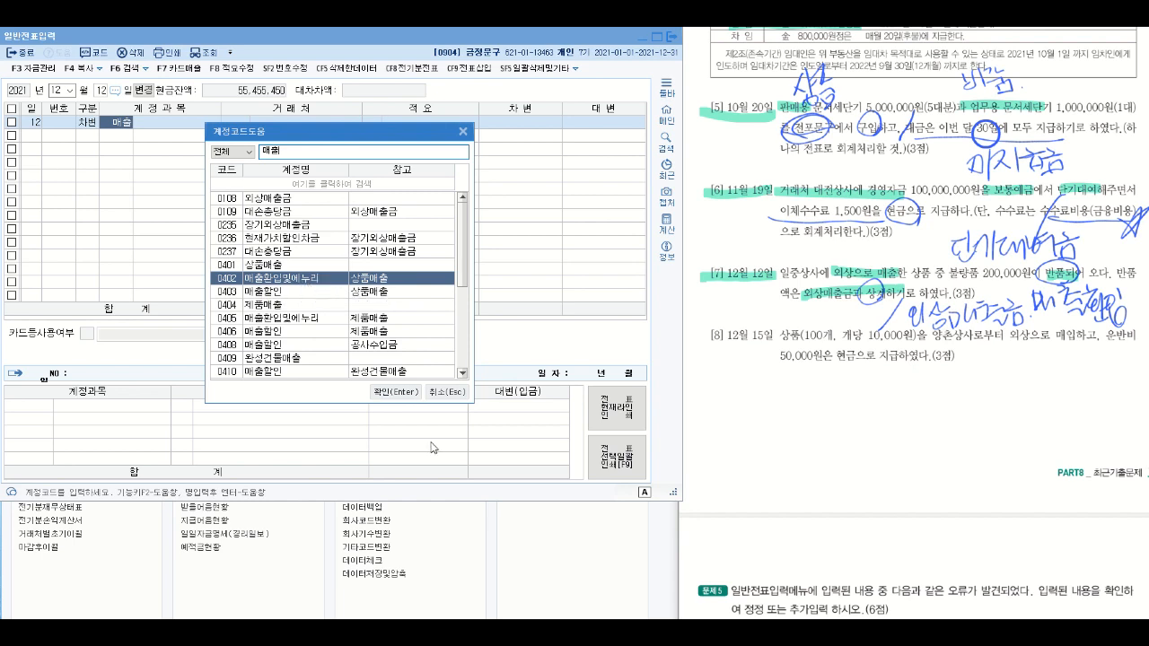
pyautogui.click(405, 394)
pyautogui.press('Return')
pyautogui.press('Return')
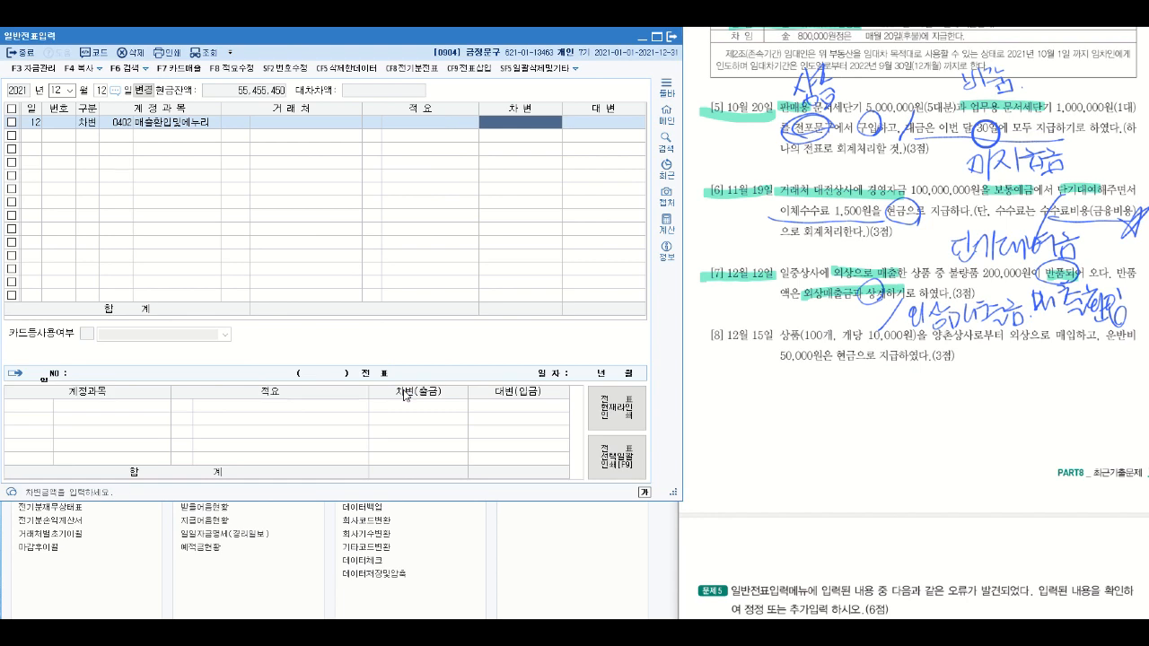
pyautogui.write('200,000')
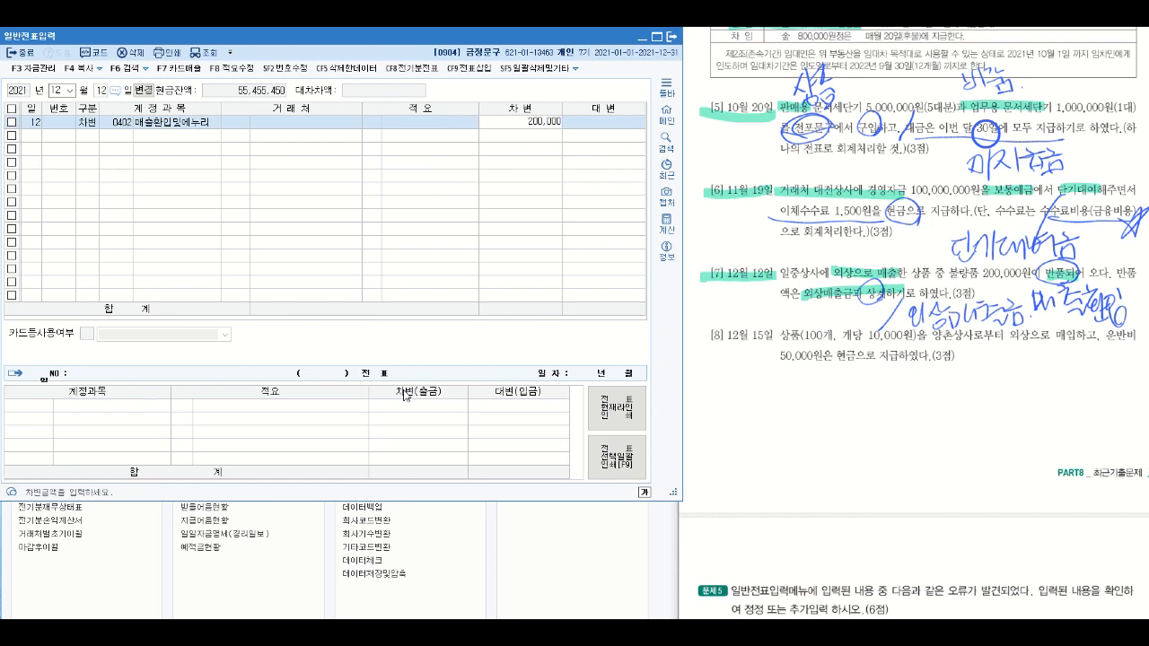
pyautogui.press('Return')
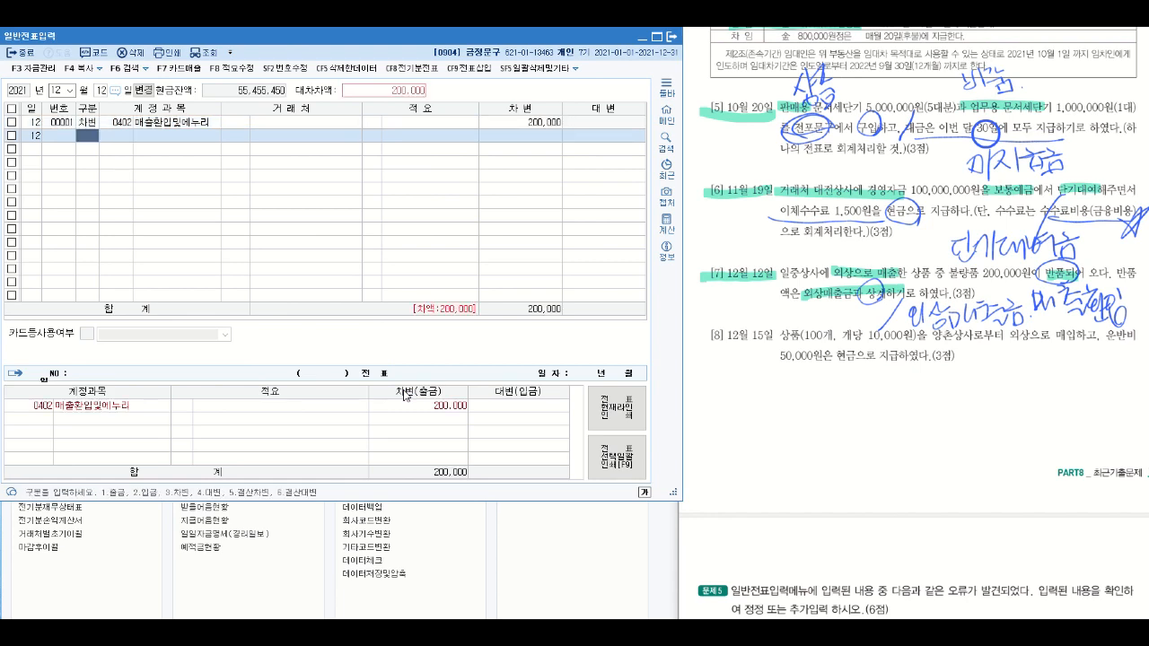
# - Add a credit line for account 0108 외상매출금 to the December 12 entry
pyautogui.write('4')
pyautogui.press('Return')
pyautogui.press('Hangul')
pyautogui.write('외상')
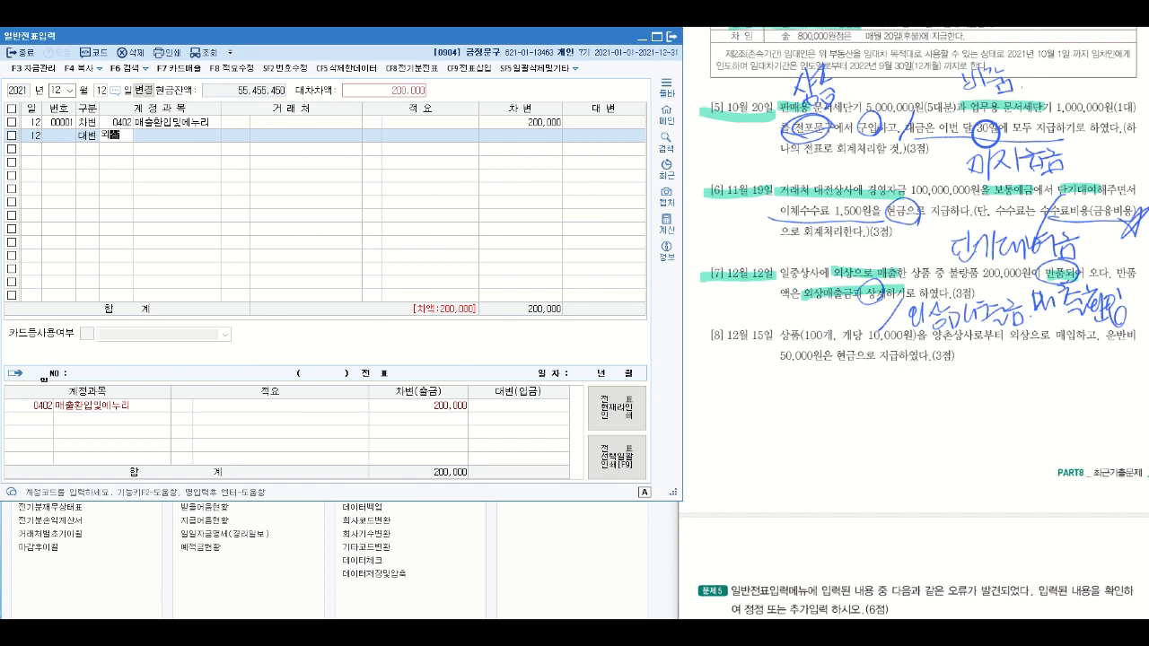
pyautogui.press('Return')
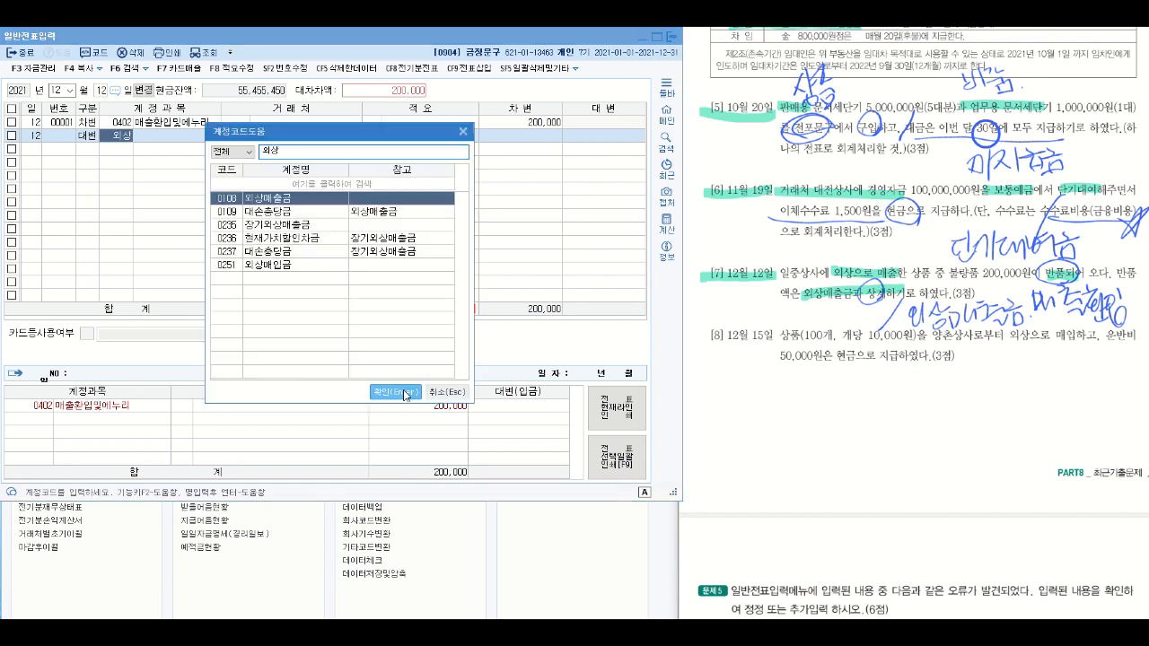
pyautogui.click(404, 395)
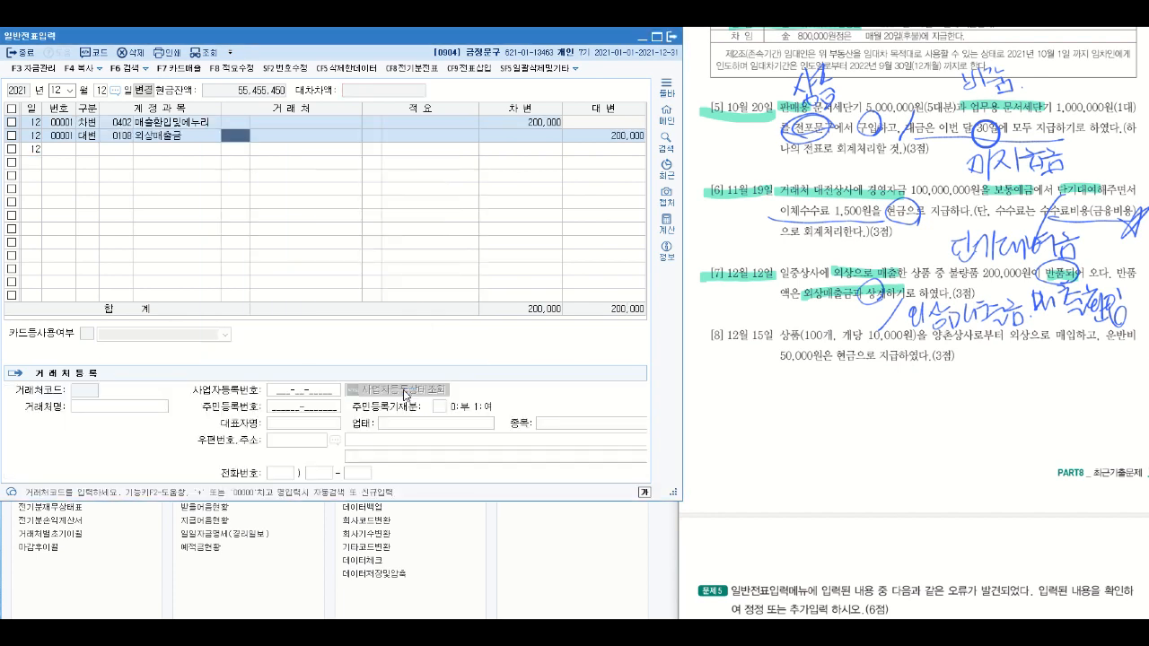
# - Highlight 일중상사 in question [7] and assign it as the 거래처 of the 외상매출금 line
pyautogui.moveTo(779, 281); pyautogui.dragTo(826, 264)
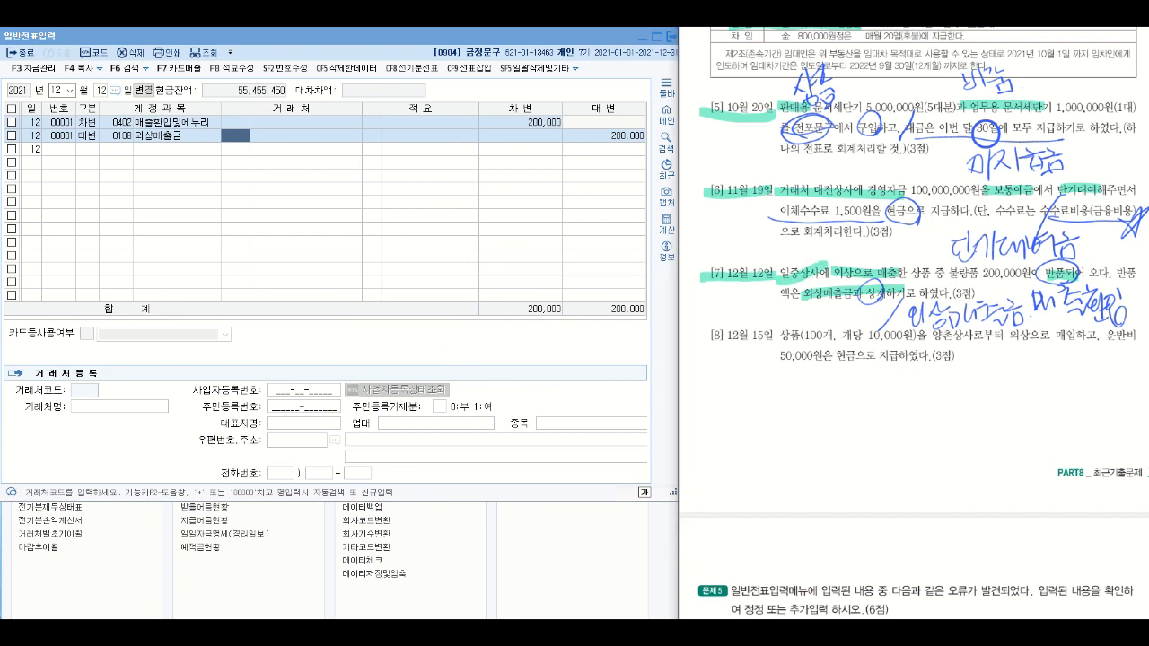
pyautogui.click(236, 135)
pyautogui.write('일중')
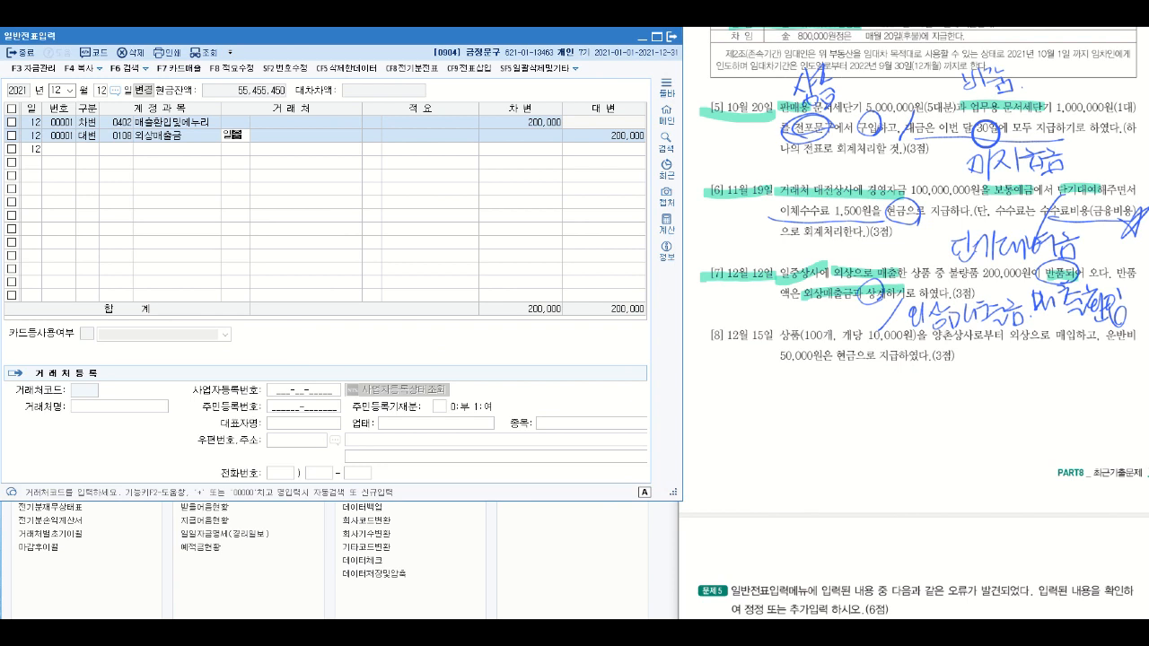
pyautogui.press('Return')
pyautogui.press('Return')
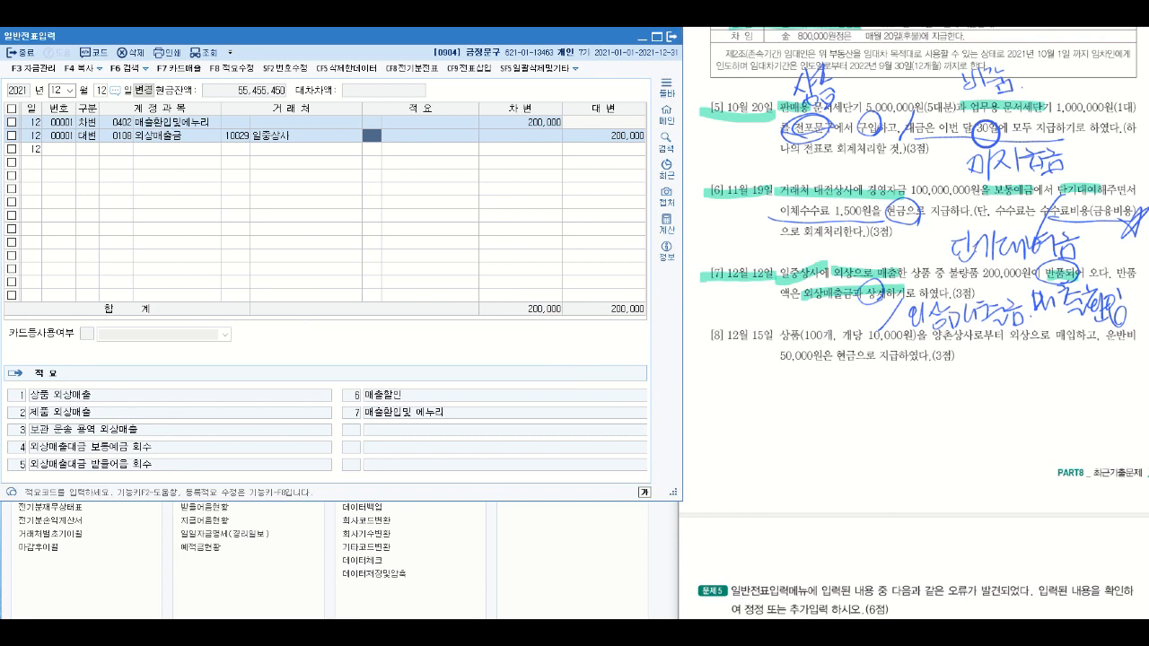
# - In question [8], highlight the date, 외상으로 매입 and the 50,000원 cash freight clause, draw a slash below 매입하고, and circle 상품
pyautogui.moveTo(705, 334); pyautogui.dragTo(775, 336)
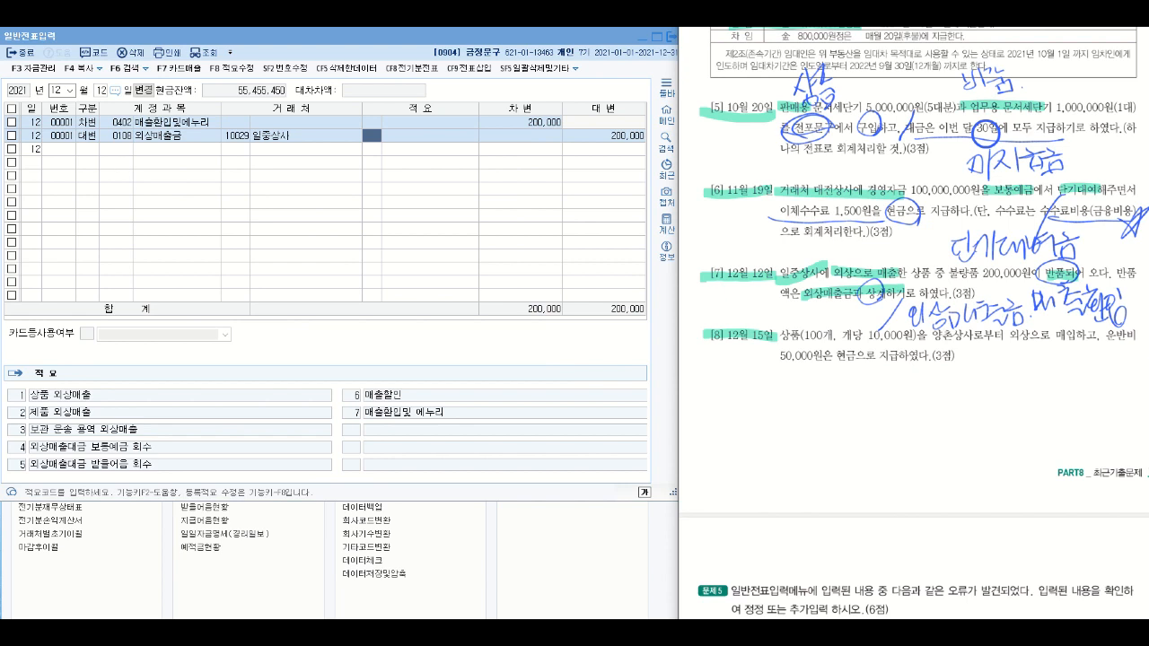
pyautogui.moveTo(1003, 339)
pyautogui.mouseDown()
pyautogui.moveTo(1084, 338)
pyautogui.moveTo(1061, 397)
pyautogui.mouseUp()
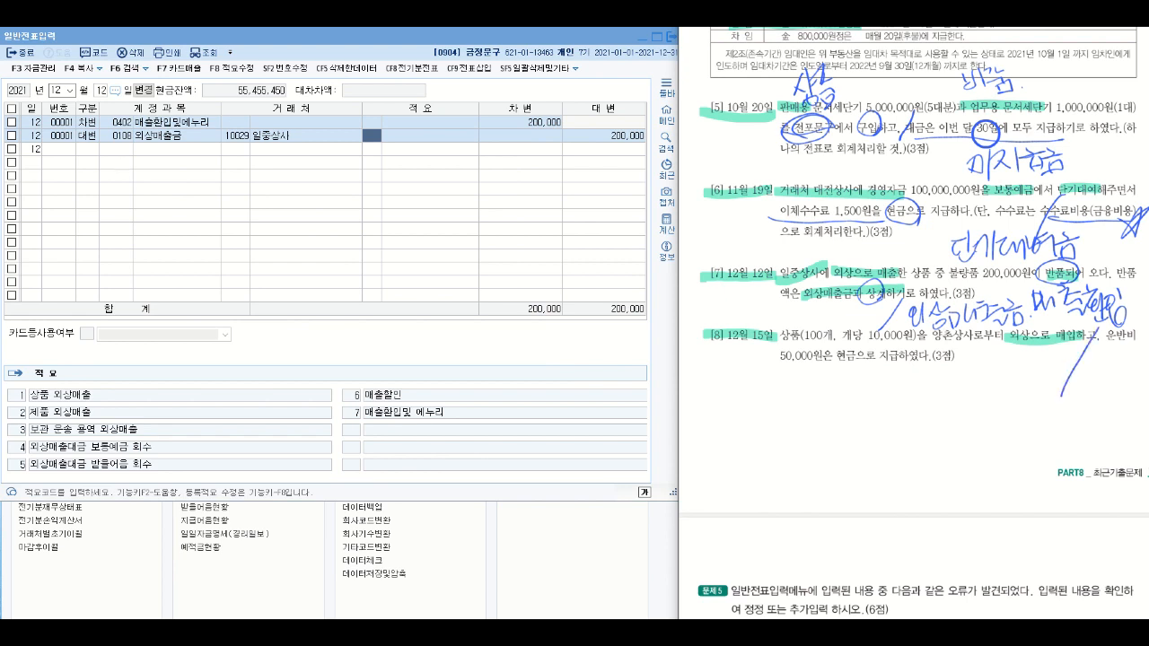
pyautogui.moveTo(798, 328)
pyautogui.mouseDown()
pyautogui.moveTo(792, 317)
pyautogui.moveTo(804, 350)
pyautogui.mouseUp()
pyautogui.moveTo(1110, 337); pyautogui.dragTo(1142, 337)
pyautogui.moveTo(779, 357); pyautogui.dragTo(909, 357)
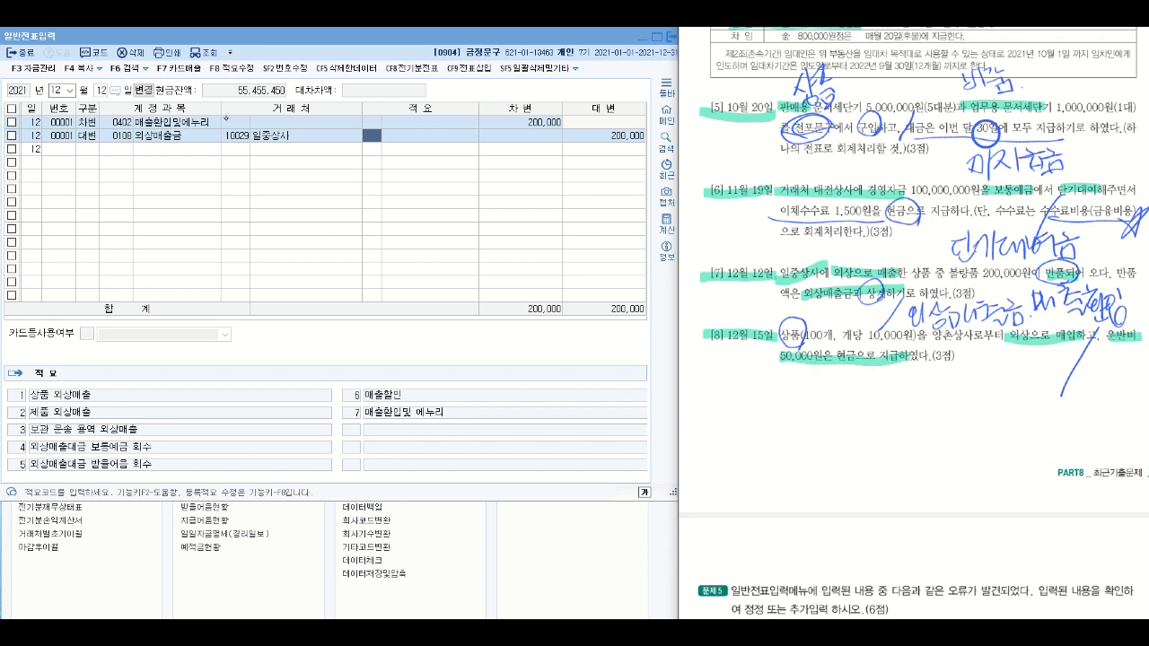
# - Emphasize 매입 with the highlighter in question [8] and draw an arrow from 운반비 to 상품 with a plus sign
pyautogui.moveTo(1072, 339)
pyautogui.mouseDown()
pyautogui.moveTo(1057, 352)
pyautogui.moveTo(1068, 320)
pyautogui.mouseUp()
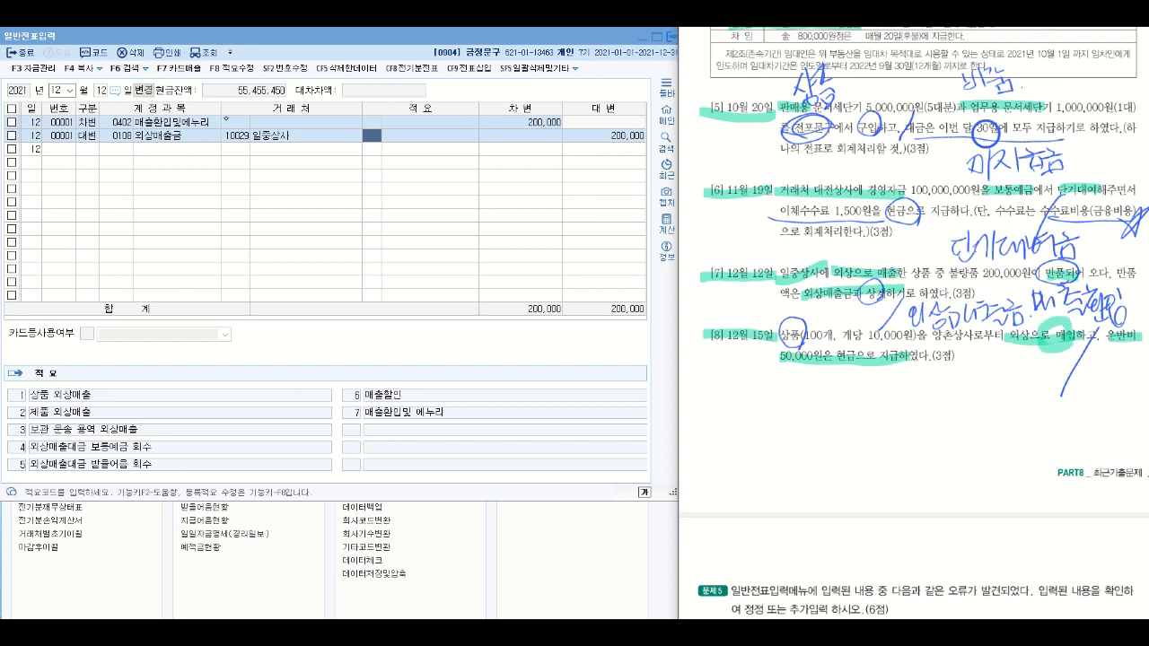
pyautogui.moveTo(1125, 334)
pyautogui.mouseDown()
pyautogui.moveTo(1032, 423)
pyautogui.moveTo(789, 359)
pyautogui.moveTo(778, 388)
pyautogui.moveTo(813, 366)
pyautogui.moveTo(869, 390)
pyautogui.mouseUp()
pyautogui.moveTo(847, 379); pyautogui.dragTo(846, 408)
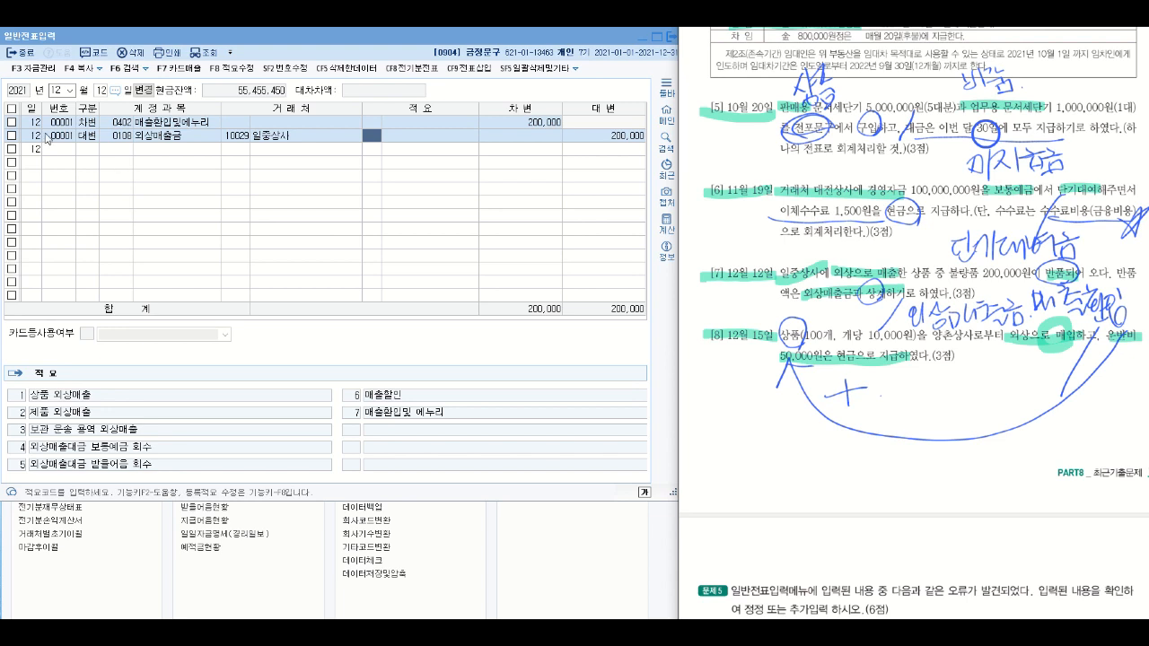
# - Change the voucher day to 15 for the December entry of question [8]
pyautogui.click(101, 92)
pyautogui.write('15')
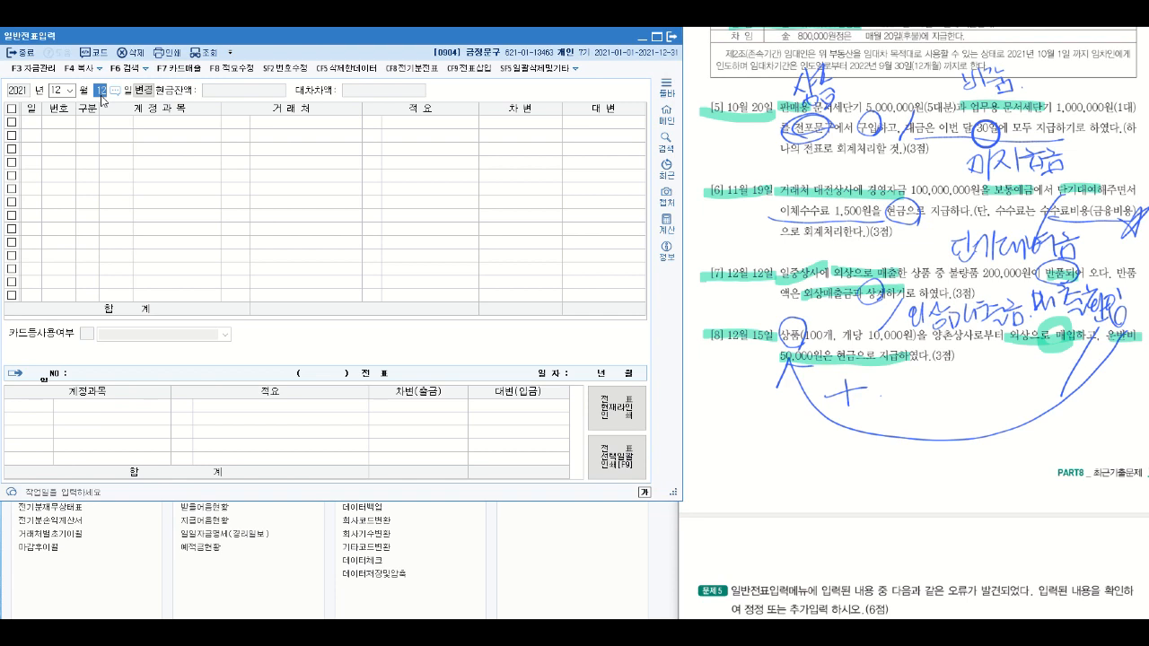
pyautogui.press('Return')
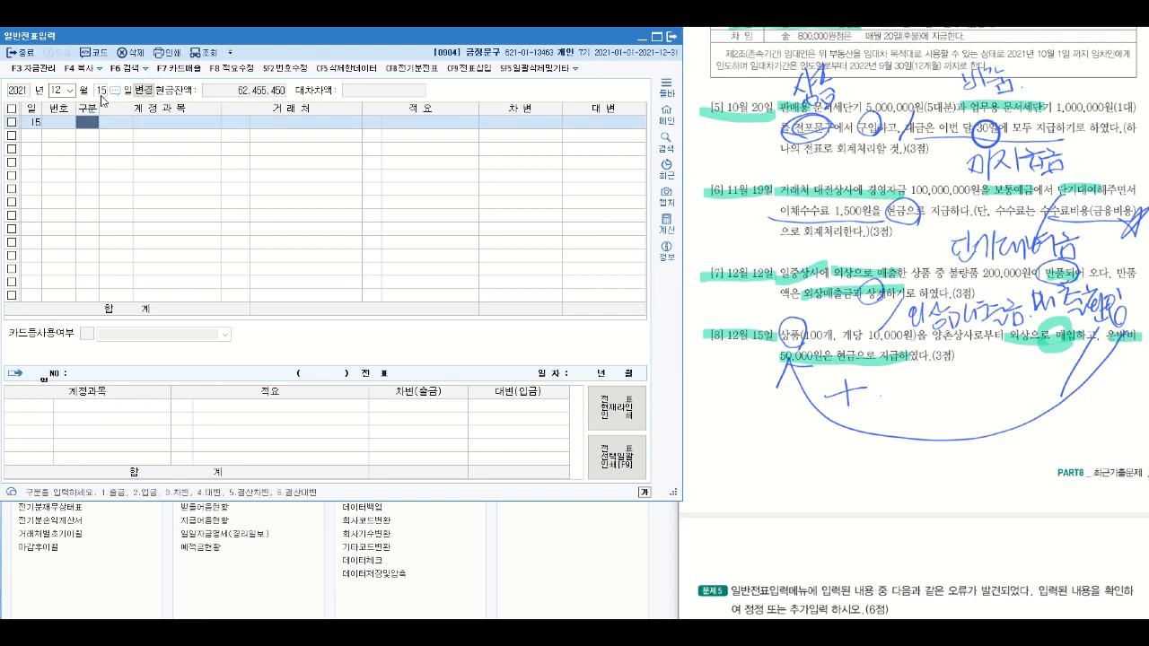
# - Enter a debit line for account 0146 상품 with the amount 1,050,000
pyautogui.write('3')
pyautogui.press('Return')
pyautogui.write('상품')
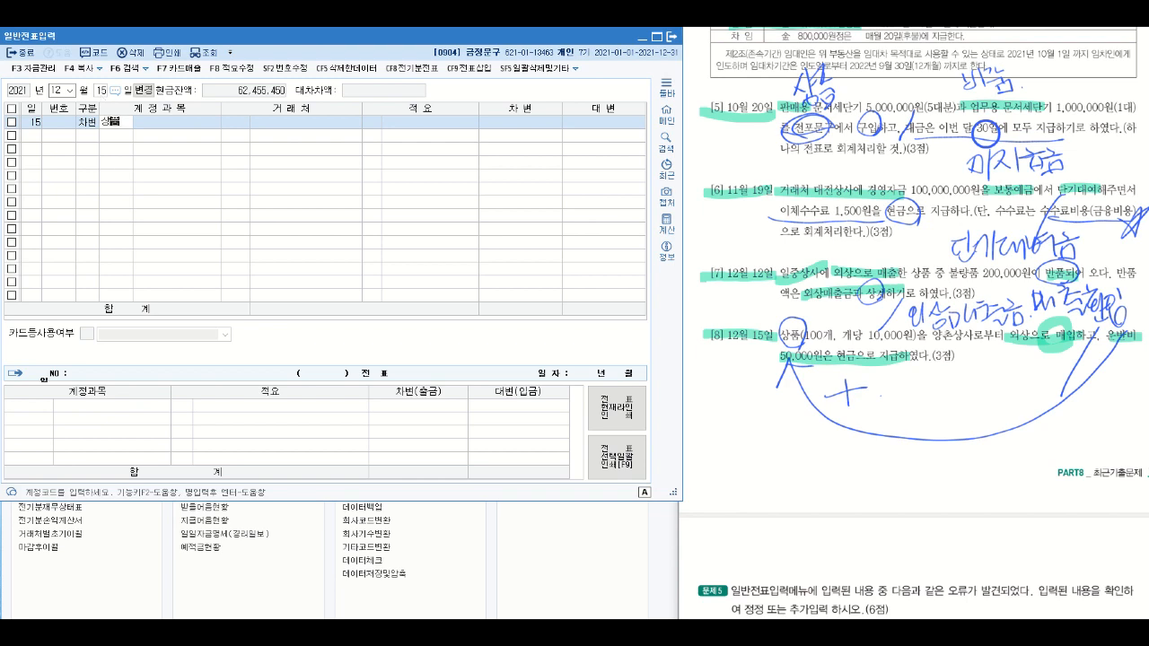
pyautogui.press('Return')
pyautogui.press('Return')
pyautogui.press('Return')
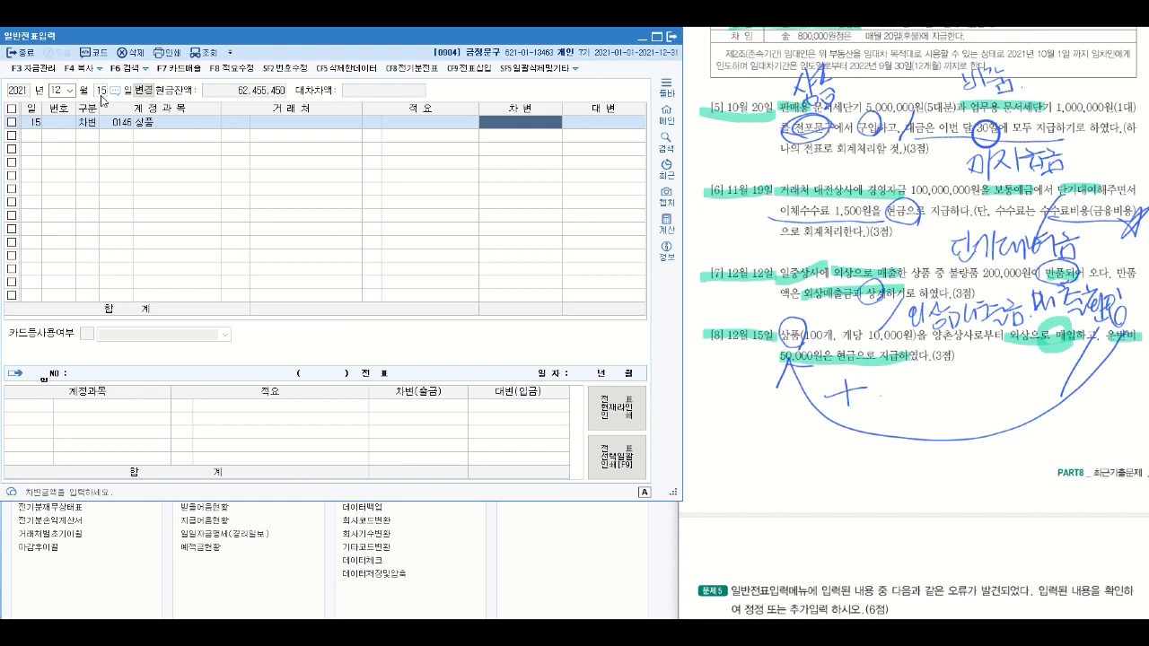
pyautogui.write('1,')
pyautogui.write('0')
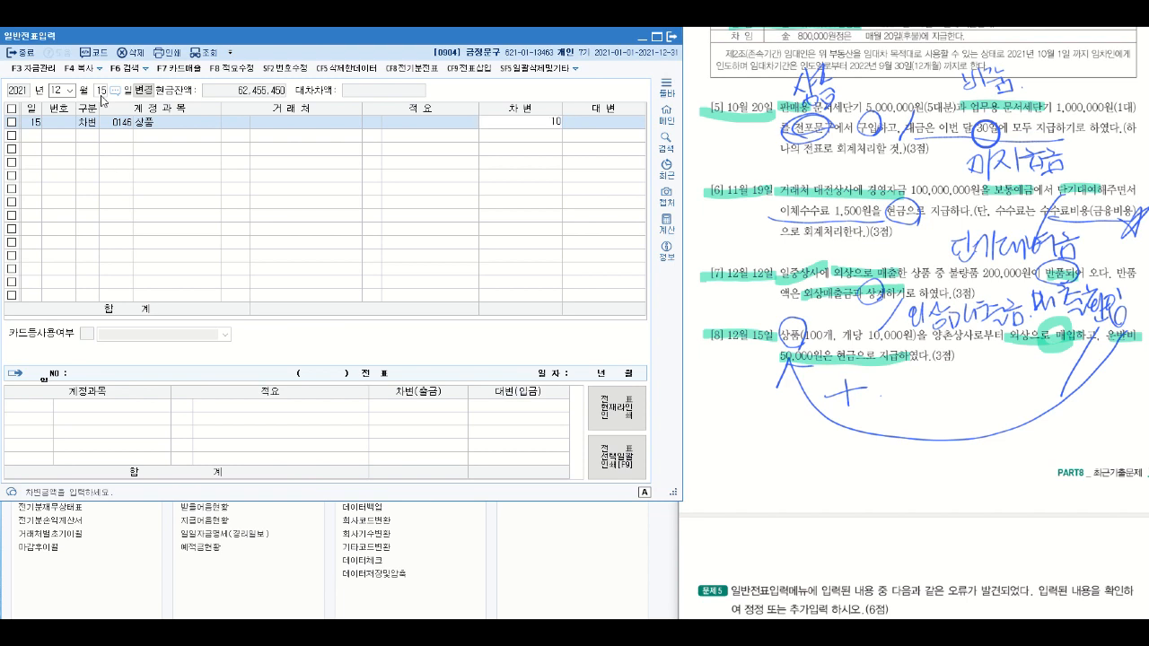
pyautogui.write('50,000')
pyautogui.press('Return')
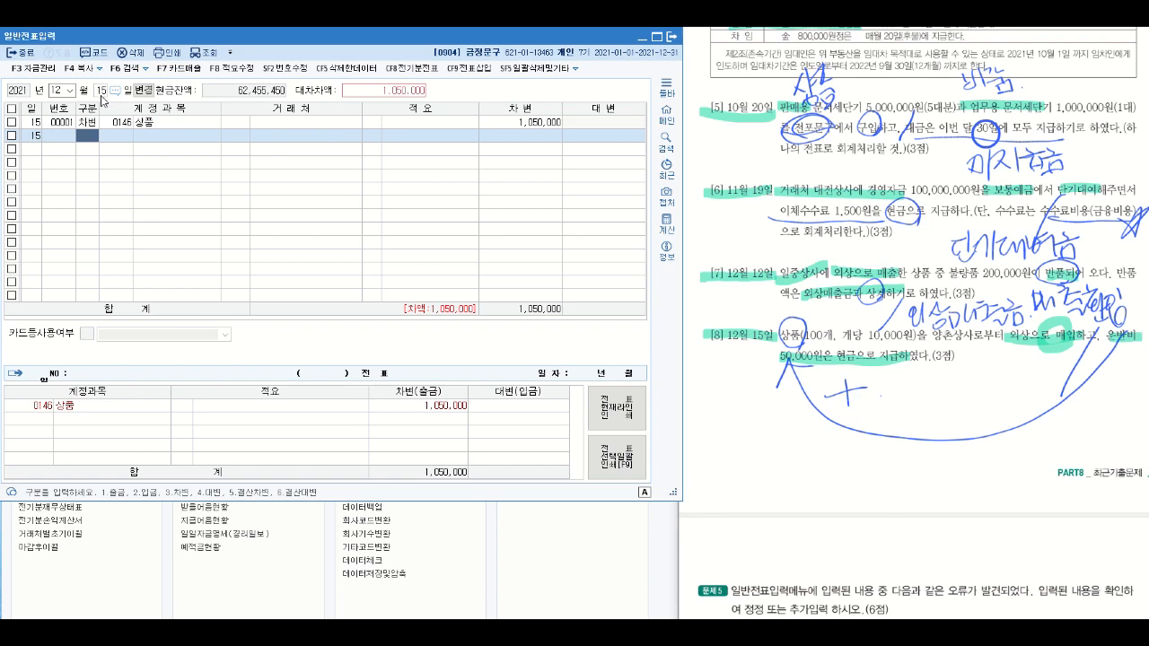
# - Add a credit line for account 0251 외상매입금 to the December 15 entry
pyautogui.write('4')
pyautogui.write('외상')
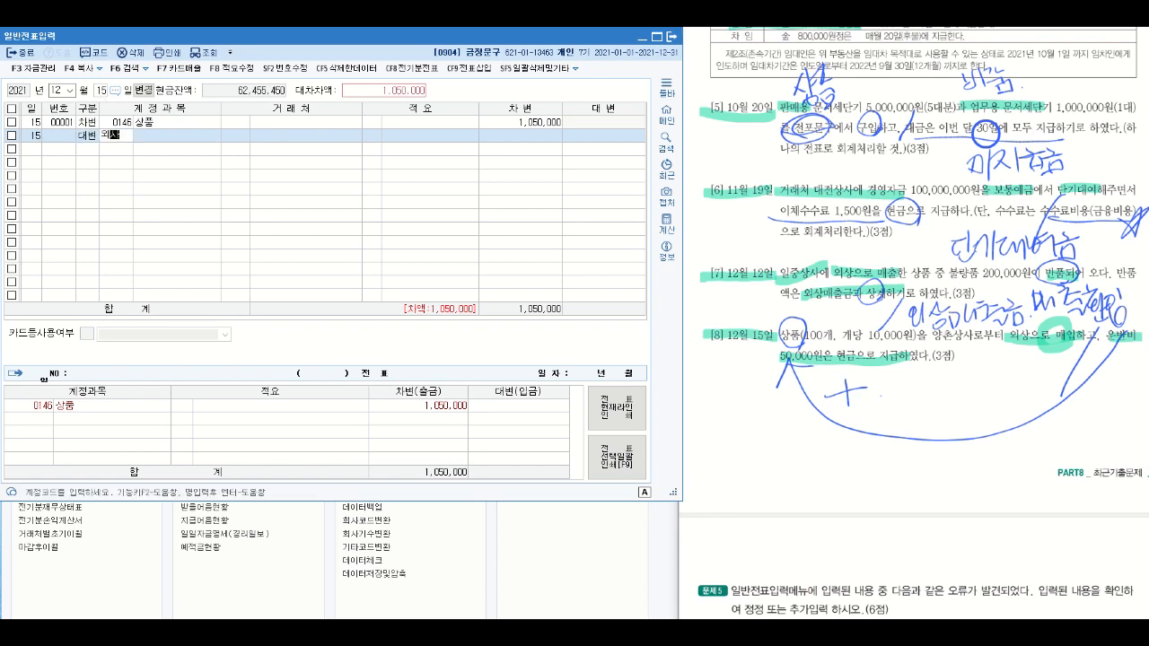
pyautogui.press('Return')
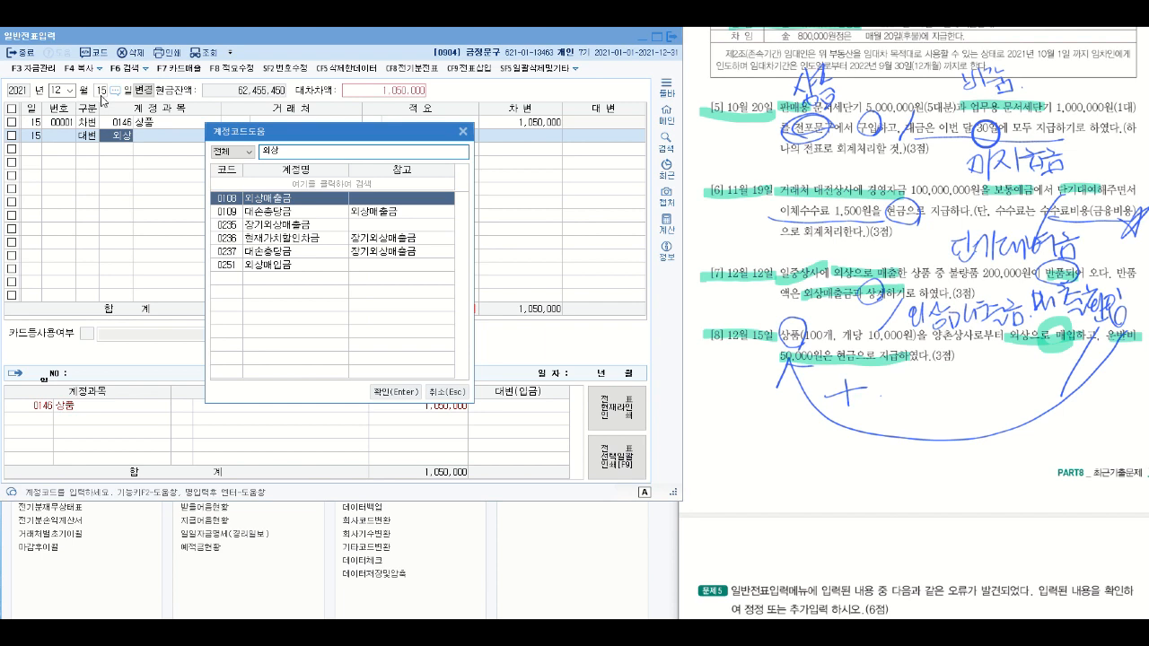
pyautogui.click(292, 269)
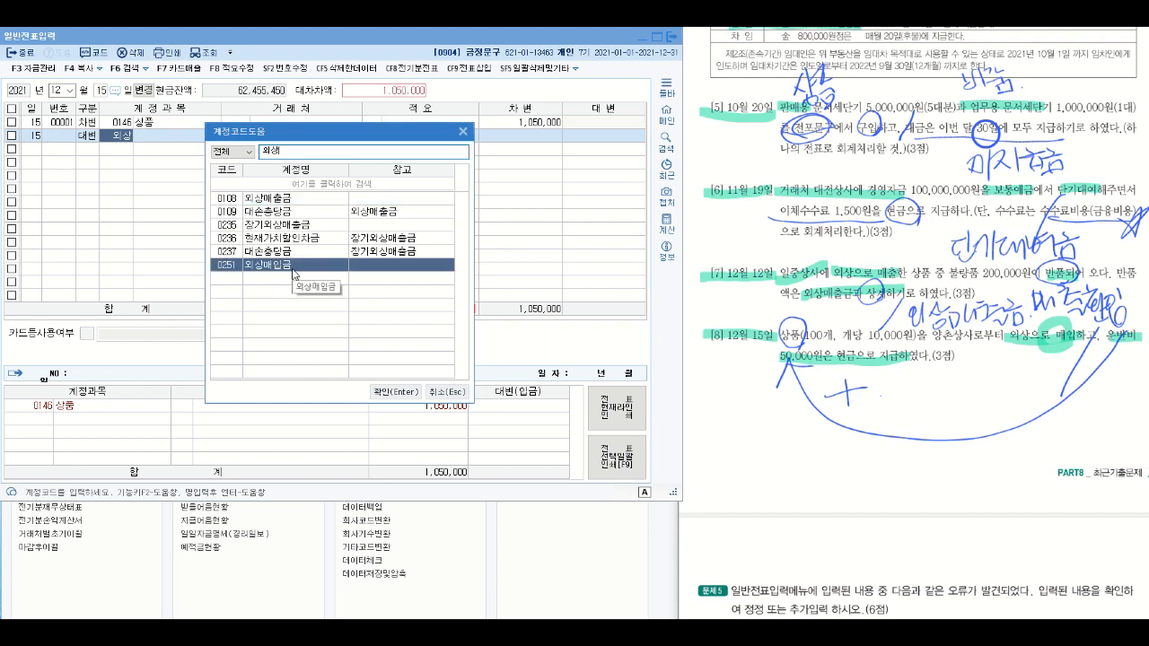
pyautogui.press('Return')
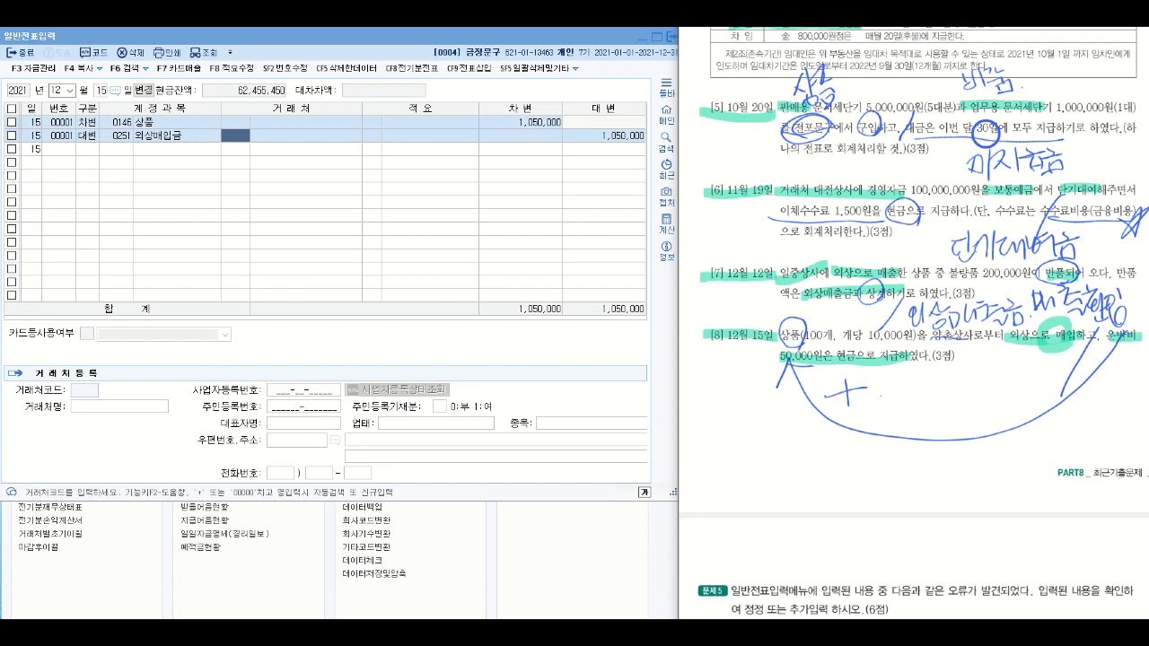
# - Assign 양촌상사 as the 거래처 of the 외상매입금 line and set its credit amount to 1,000,000
pyautogui.click(230, 136)
pyautogui.write('양촌')
pyautogui.press('Return')
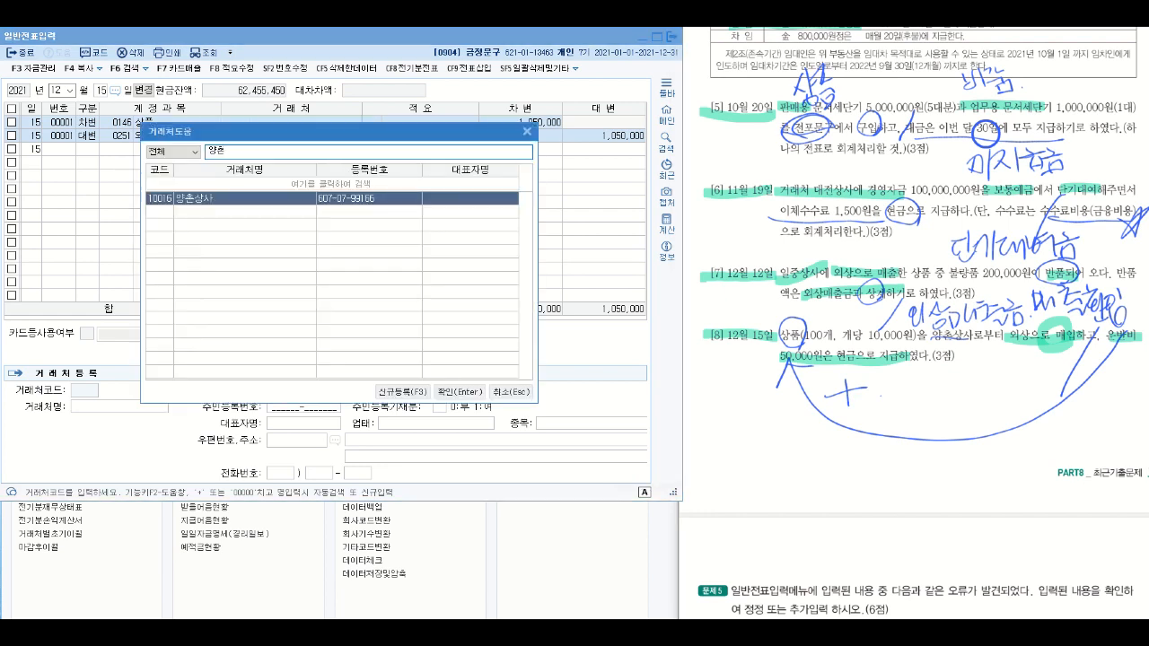
pyautogui.press('Return')
pyautogui.press('Return')
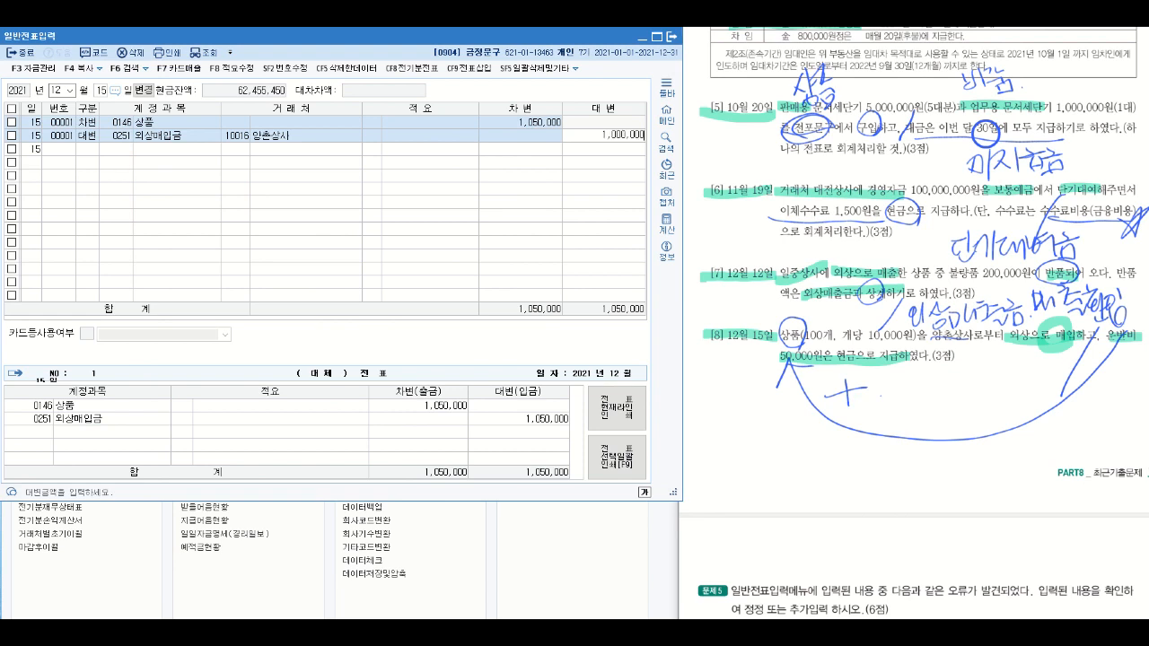
pyautogui.press('Return')
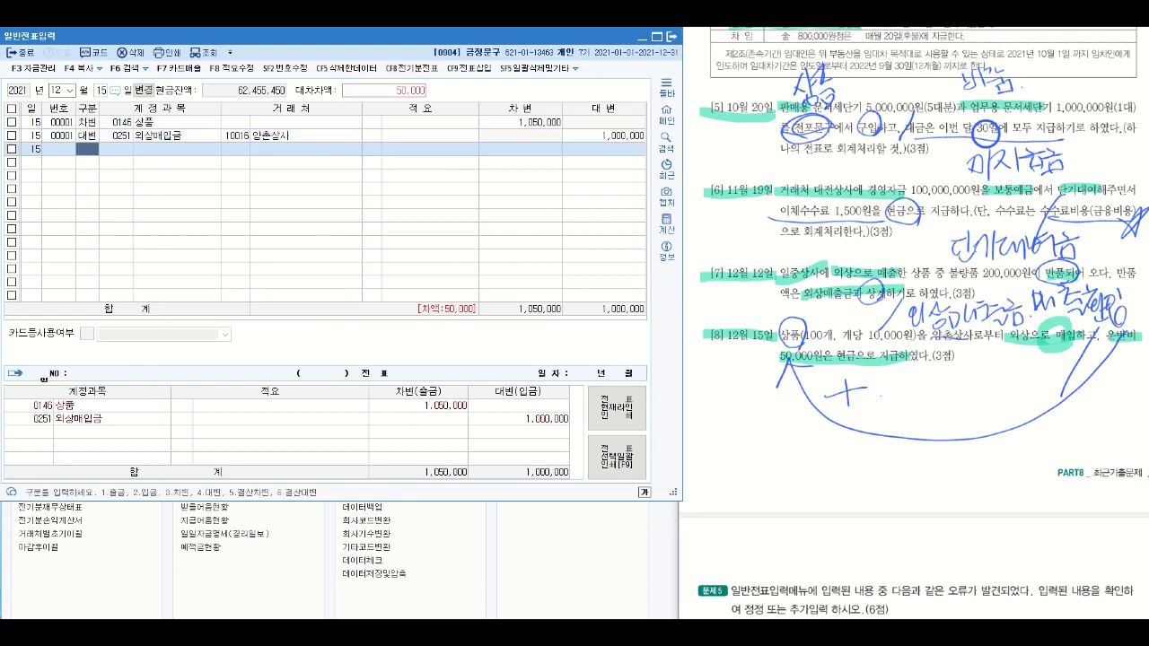
# - Add a credit line for account 0101 현금 with 50,000 to balance the December 15 entry
pyautogui.write('4')
pyautogui.press('Return')
pyautogui.write('현')
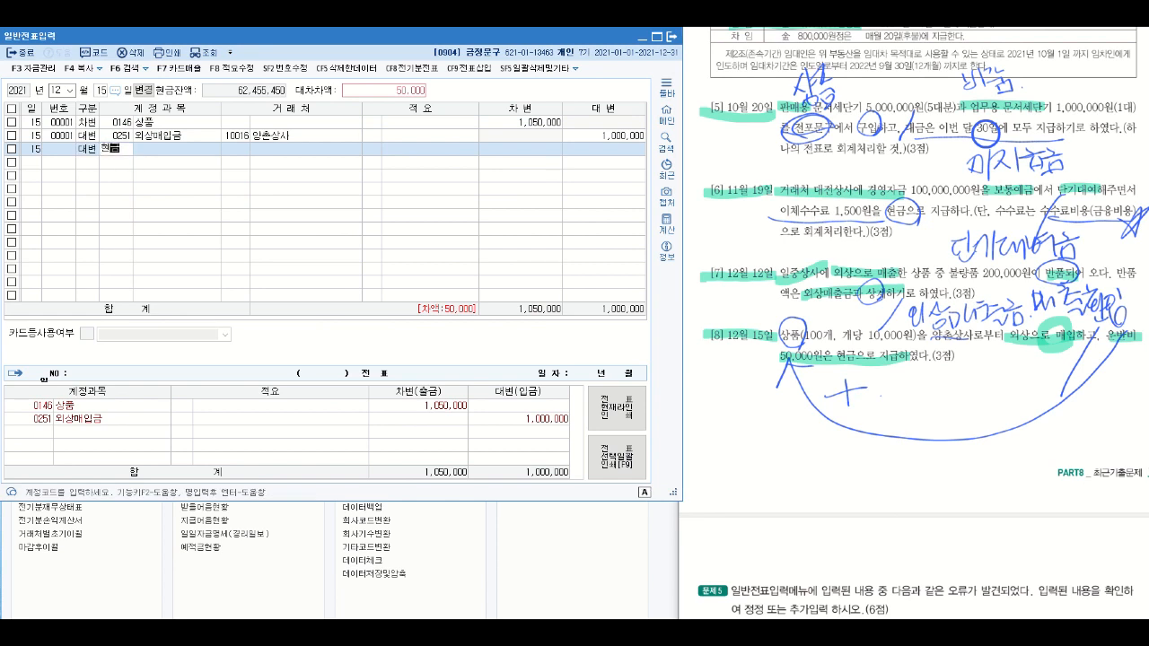
pyautogui.write('금')
pyautogui.press('Return')
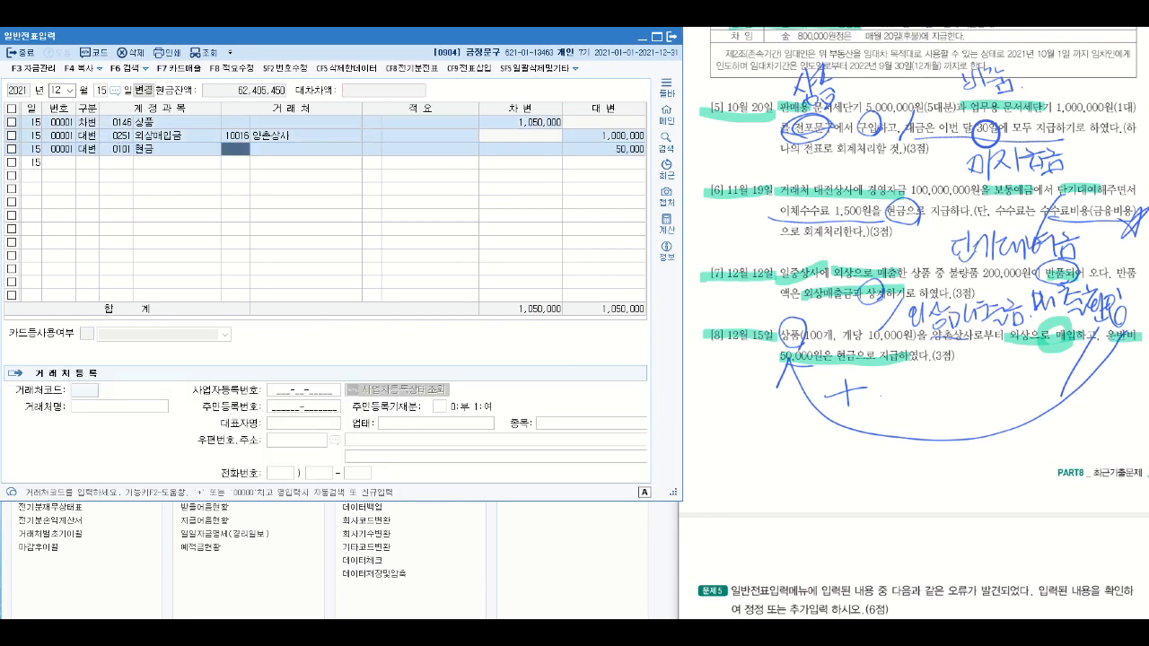